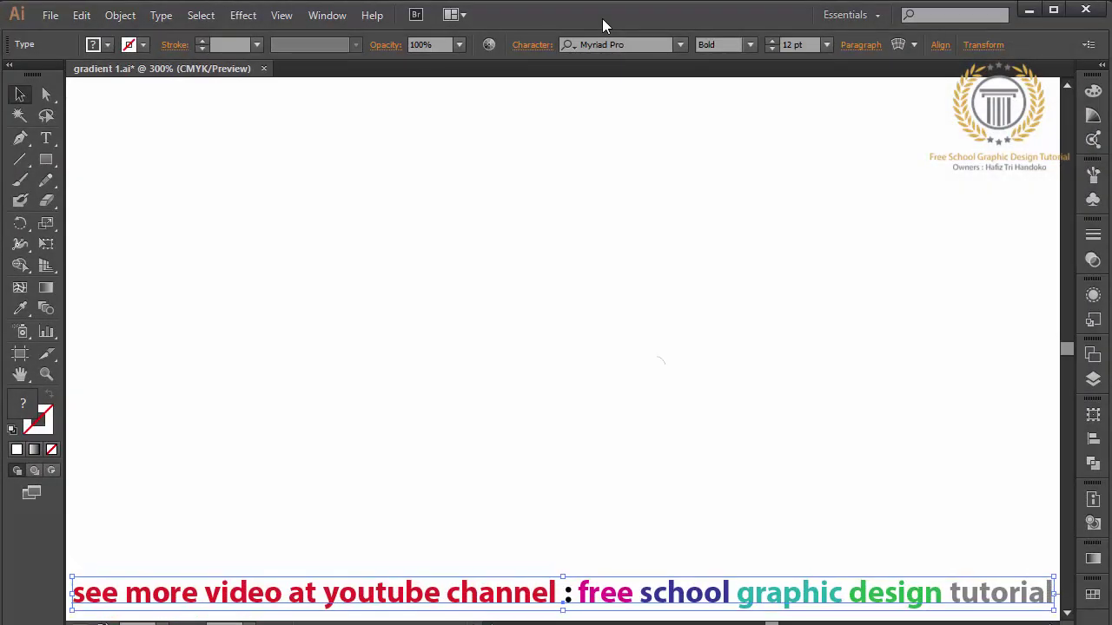
# Draw a curved Pen path sweeping down and right from near the top of the canvas.
pyautogui.click(318, 199)
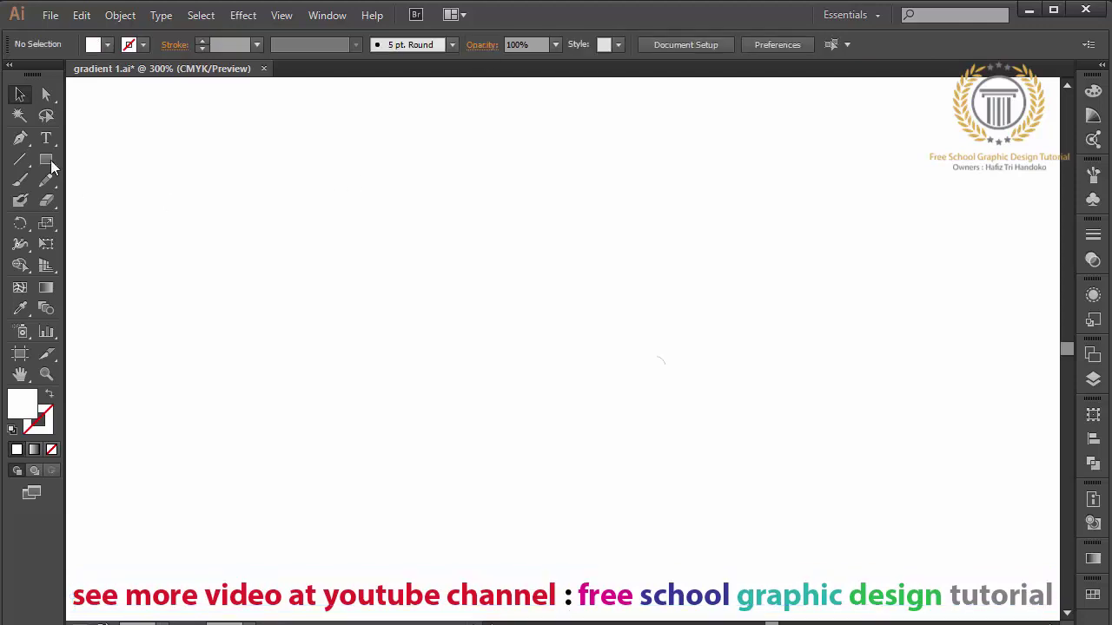
pyautogui.click(20, 138)
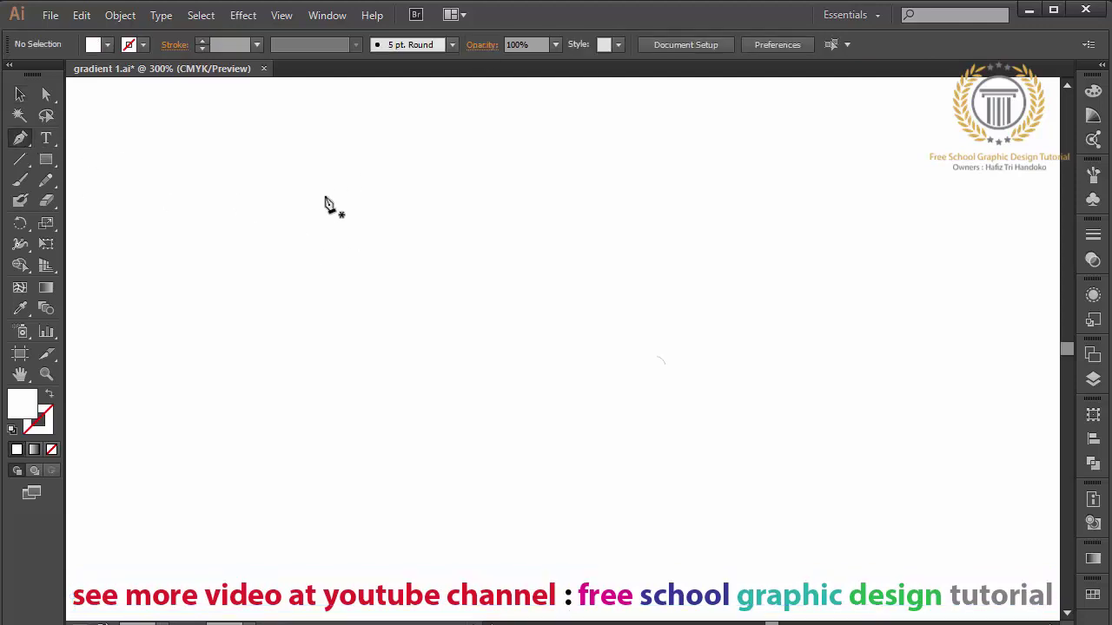
pyautogui.click(442, 213)
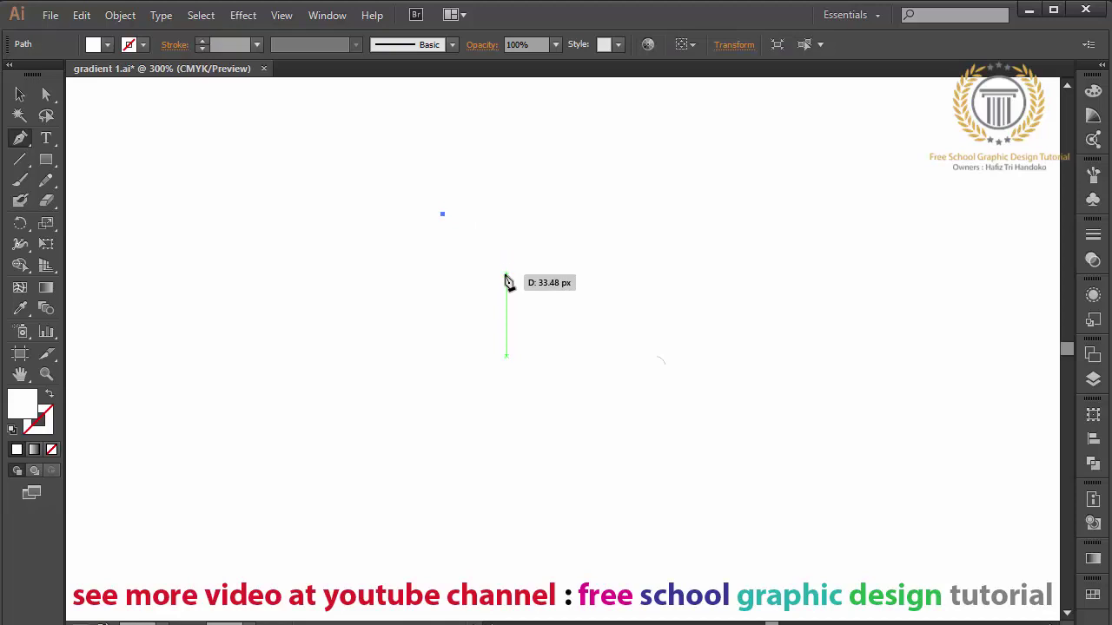
pyautogui.moveTo(506, 274); pyautogui.dragTo(530, 318)
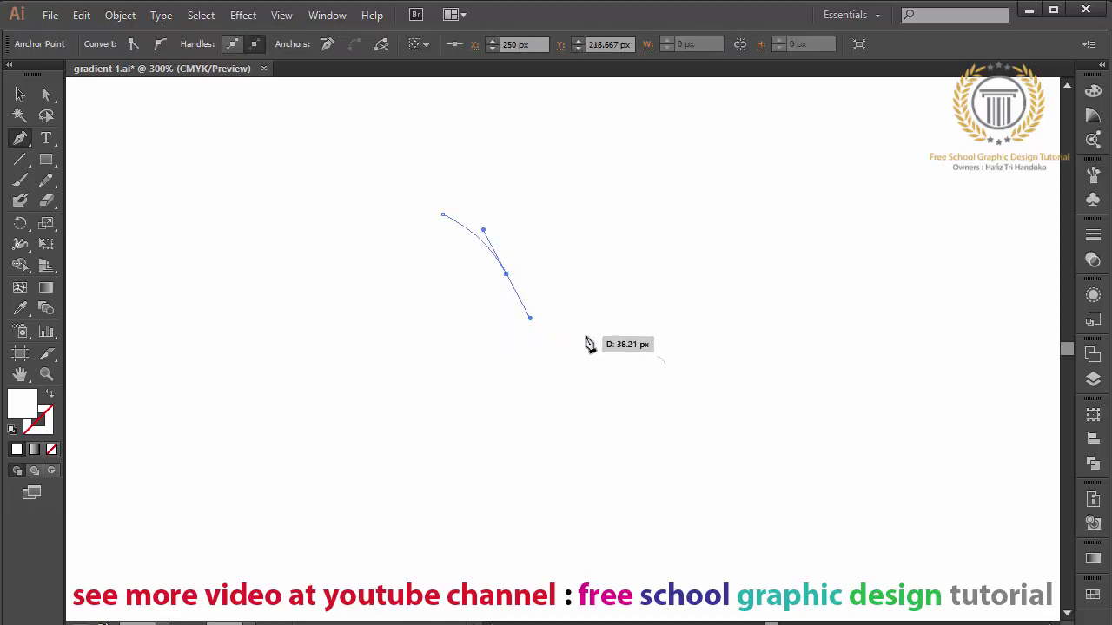
pyautogui.moveTo(594, 364); pyautogui.dragTo(601, 391)
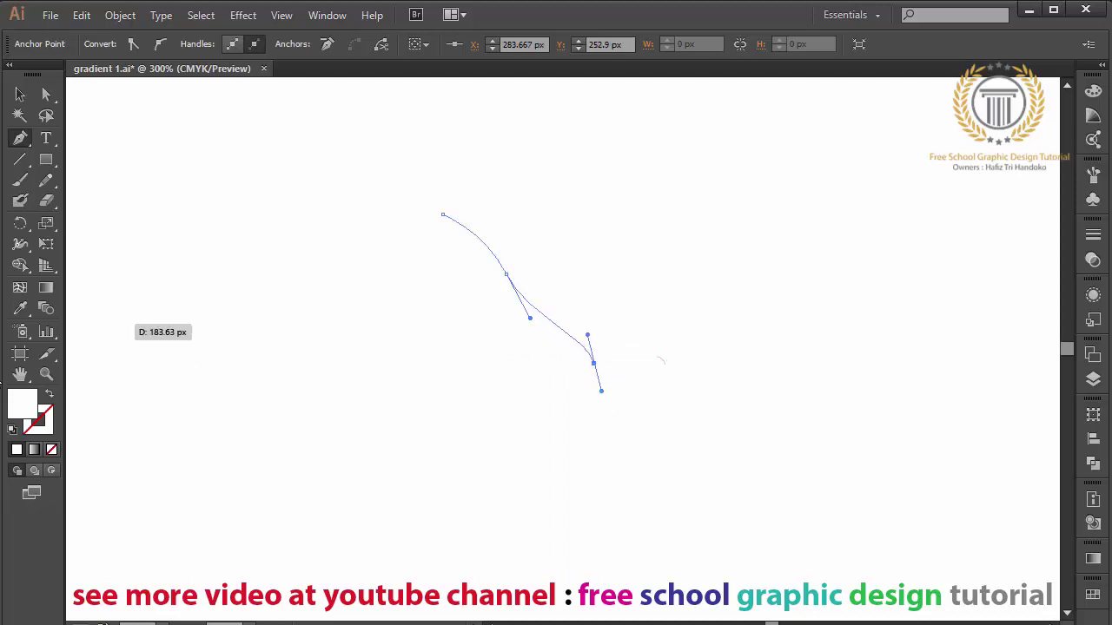
# Set the path's fill colour to grey 7A7A7A.
pyautogui.doubleClick(22, 403)
pyautogui.write('7A7A7A')
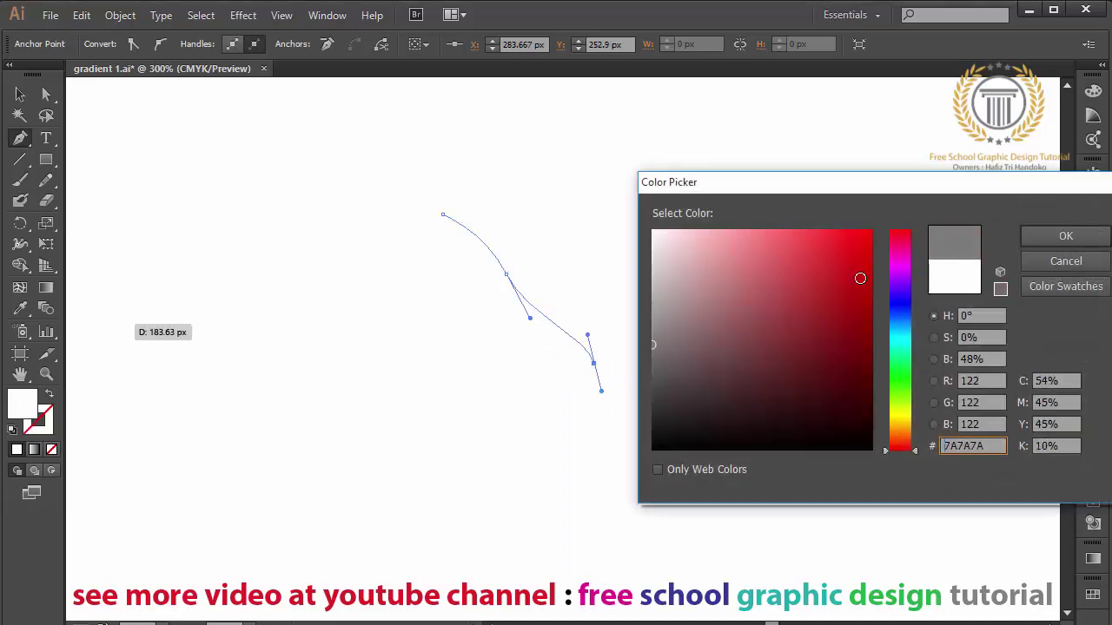
pyautogui.click(1036, 234)
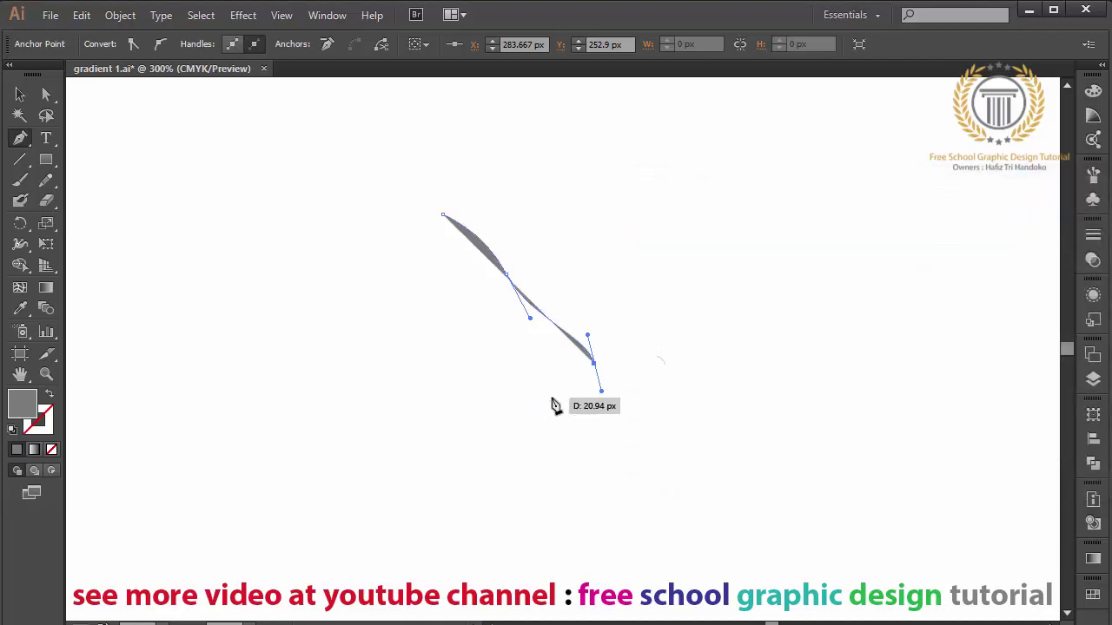
# Add anchors rounding the muzzle's bottom and close the grey shape.
pyautogui.click(550, 383)
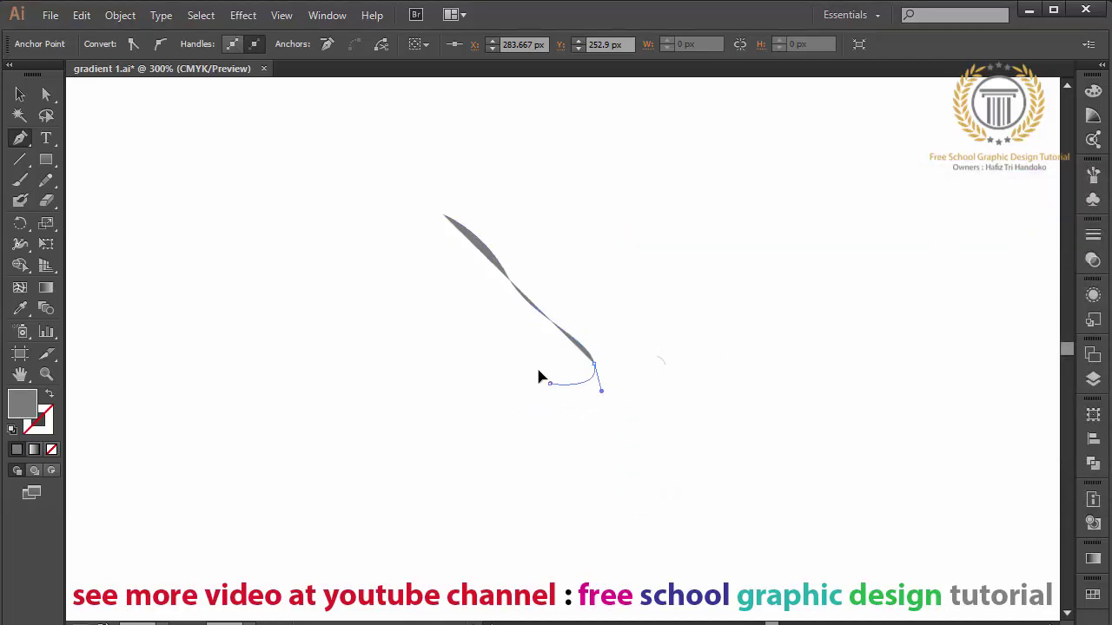
pyautogui.moveTo(524, 356)
pyautogui.mouseDown()
pyautogui.moveTo(519, 379)
pyautogui.moveTo(541, 392)
pyautogui.mouseUp()
pyautogui.hotkey('ctrl', 'z')
pyautogui.moveTo(557, 396)
pyautogui.mouseDown()
pyautogui.moveTo(504, 387)
pyautogui.moveTo(555, 411)
pyautogui.mouseUp()
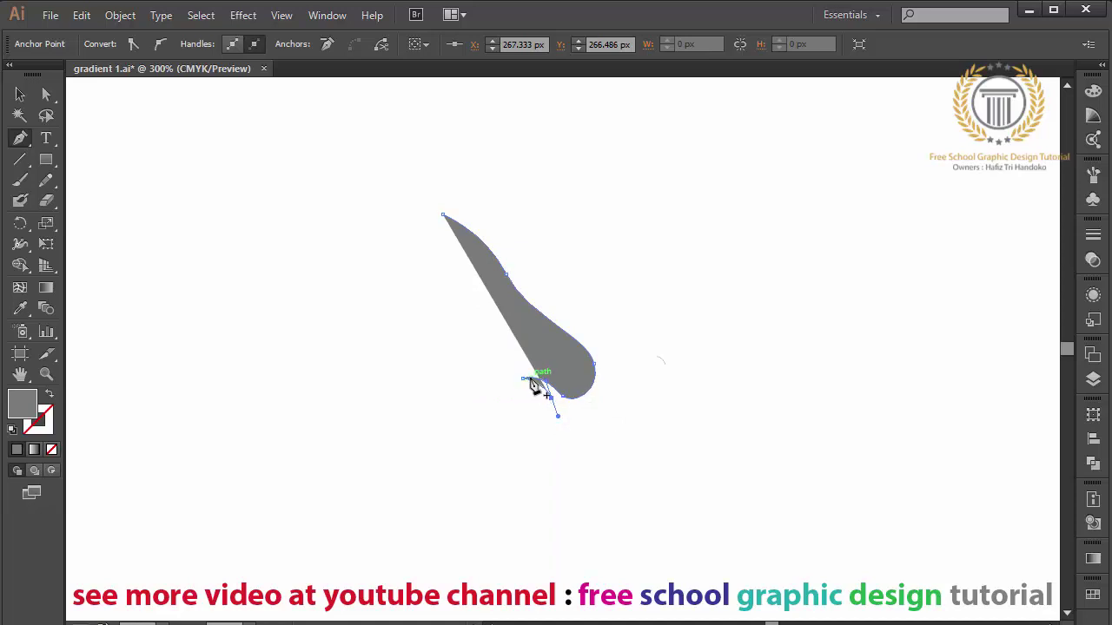
pyautogui.moveTo(534, 382)
pyautogui.mouseDown()
pyautogui.moveTo(515, 395)
pyautogui.moveTo(503, 388)
pyautogui.mouseUp()
pyautogui.click(494, 373)
pyautogui.click(498, 377)
pyautogui.hotkey('ctrl', 'z')
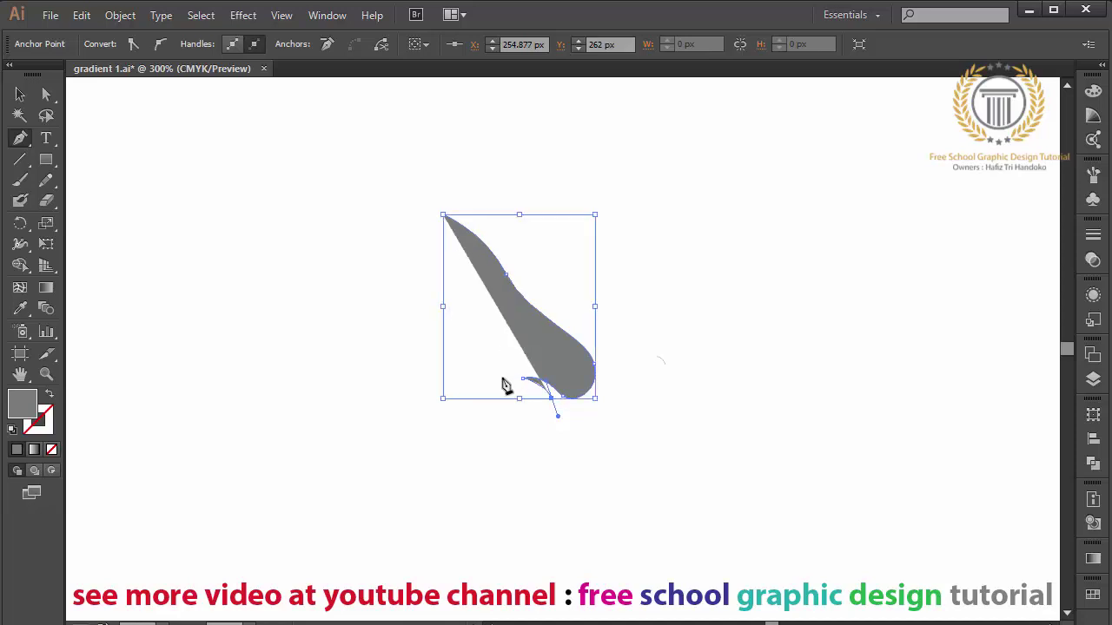
pyautogui.moveTo(497, 377); pyautogui.dragTo(492, 384)
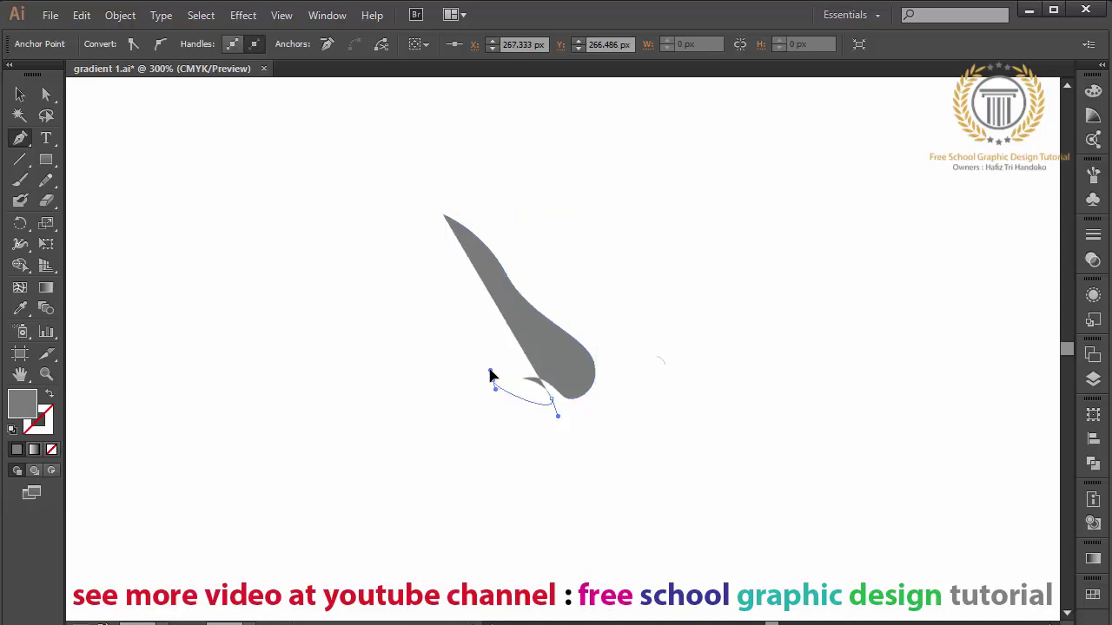
pyautogui.click(477, 367)
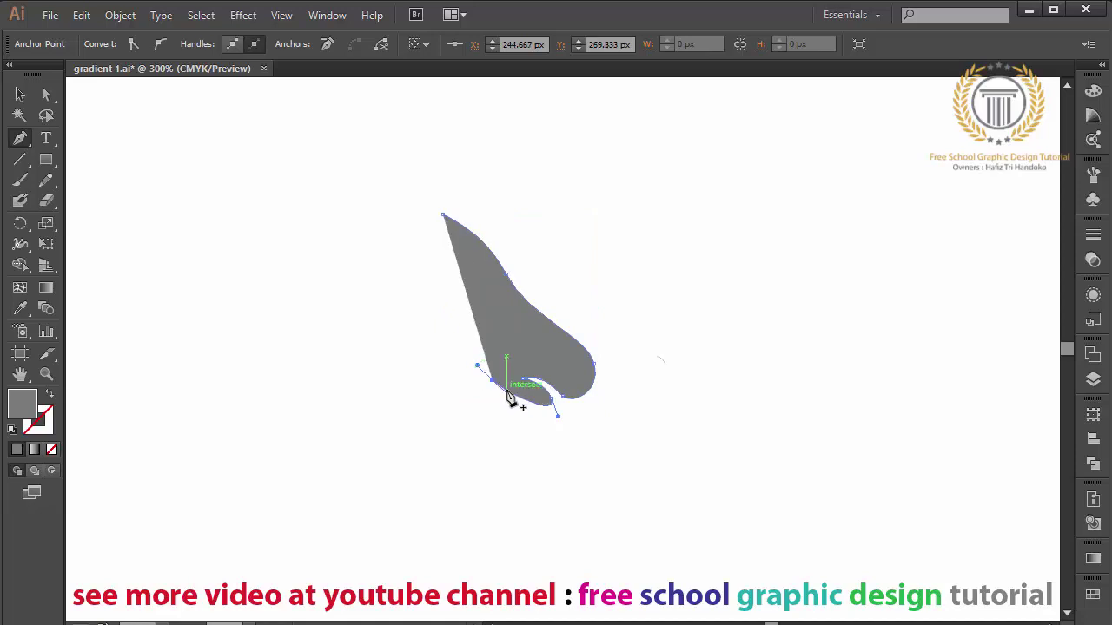
# Reshape the curled nostril notch and pull a lower point left to widen the muzzle.
pyautogui.moveTo(493, 387)
pyautogui.mouseDown()
pyautogui.moveTo(512, 374)
pyautogui.moveTo(501, 374)
pyautogui.mouseUp()
pyautogui.keyDown('ctrl'); pyautogui.click(508, 380); pyautogui.keyUp('ctrl')
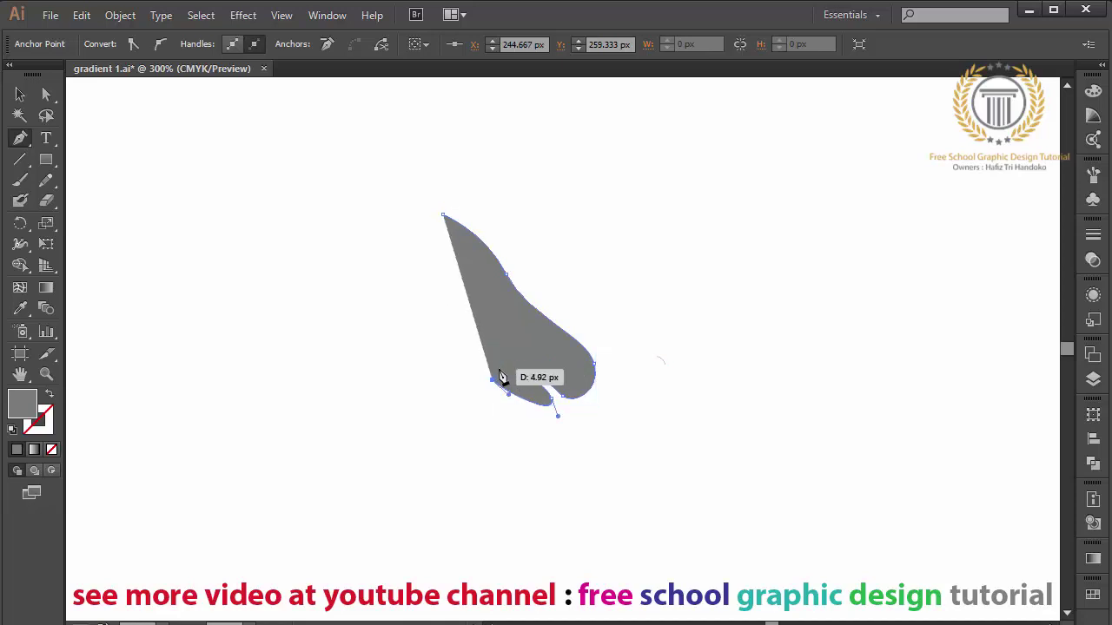
pyautogui.moveTo(500, 374); pyautogui.dragTo(512, 369)
pyautogui.keyDown('ctrl'); pyautogui.click(511, 375); pyautogui.keyUp('ctrl')
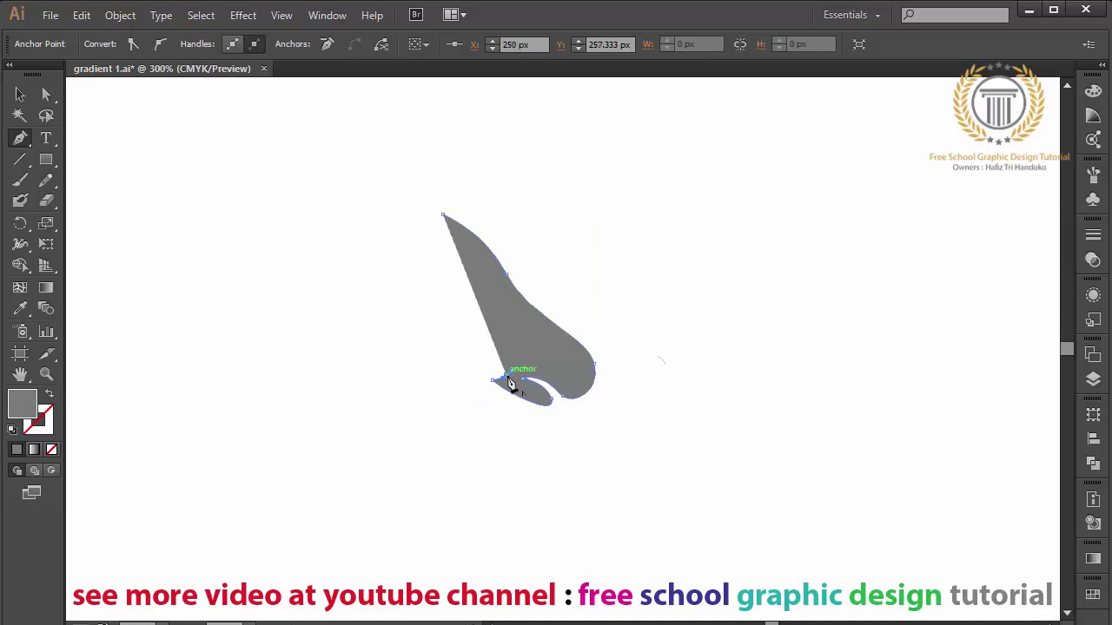
pyautogui.moveTo(502, 384)
pyautogui.mouseDown()
pyautogui.moveTo(415, 359)
pyautogui.moveTo(381, 285)
pyautogui.moveTo(390, 281)
pyautogui.moveTo(412, 332)
pyautogui.moveTo(397, 288)
pyautogui.moveTo(393, 178)
pyautogui.mouseUp()
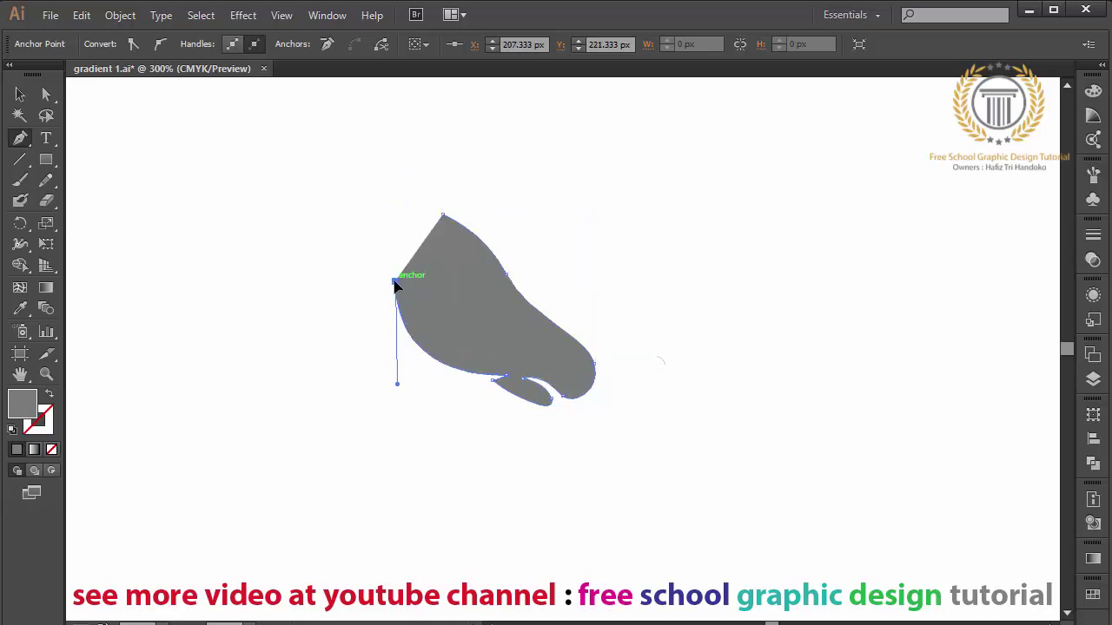
# Curve the jaw line into a thin band and close it at the top starting point.
pyautogui.moveTo(395, 284); pyautogui.dragTo(489, 402)
pyautogui.moveTo(489, 402); pyautogui.dragTo(487, 395)
pyautogui.moveTo(580, 427)
pyautogui.mouseDown()
pyautogui.moveTo(585, 412)
pyautogui.moveTo(483, 397)
pyautogui.moveTo(515, 412)
pyautogui.moveTo(588, 414)
pyautogui.moveTo(622, 393)
pyautogui.moveTo(525, 280)
pyautogui.mouseUp()
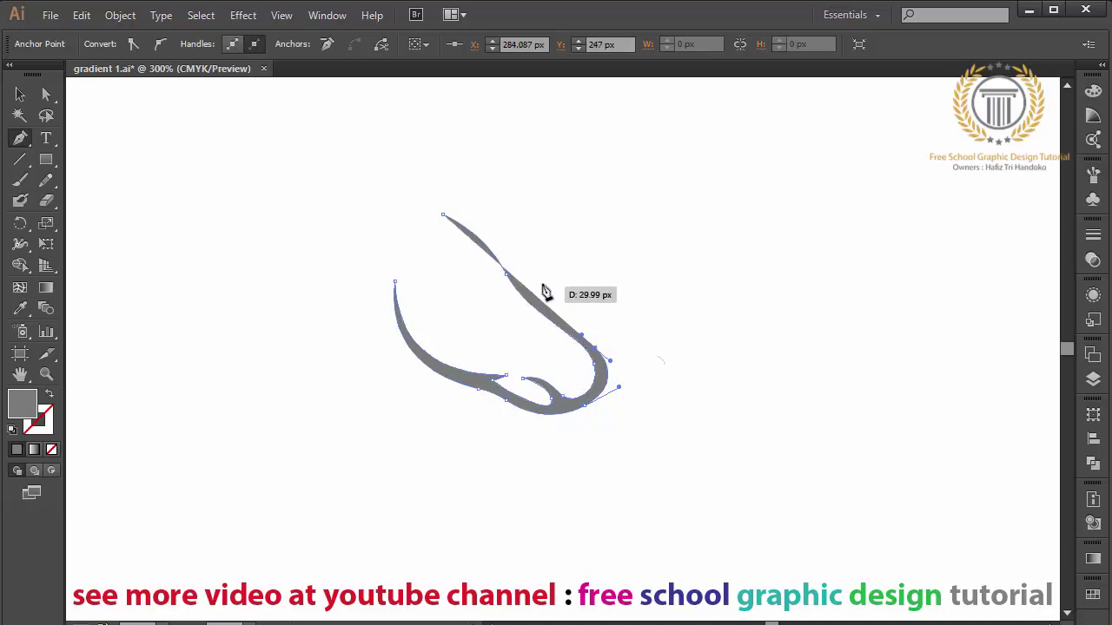
pyautogui.moveTo(525, 280); pyautogui.dragTo(445, 218)
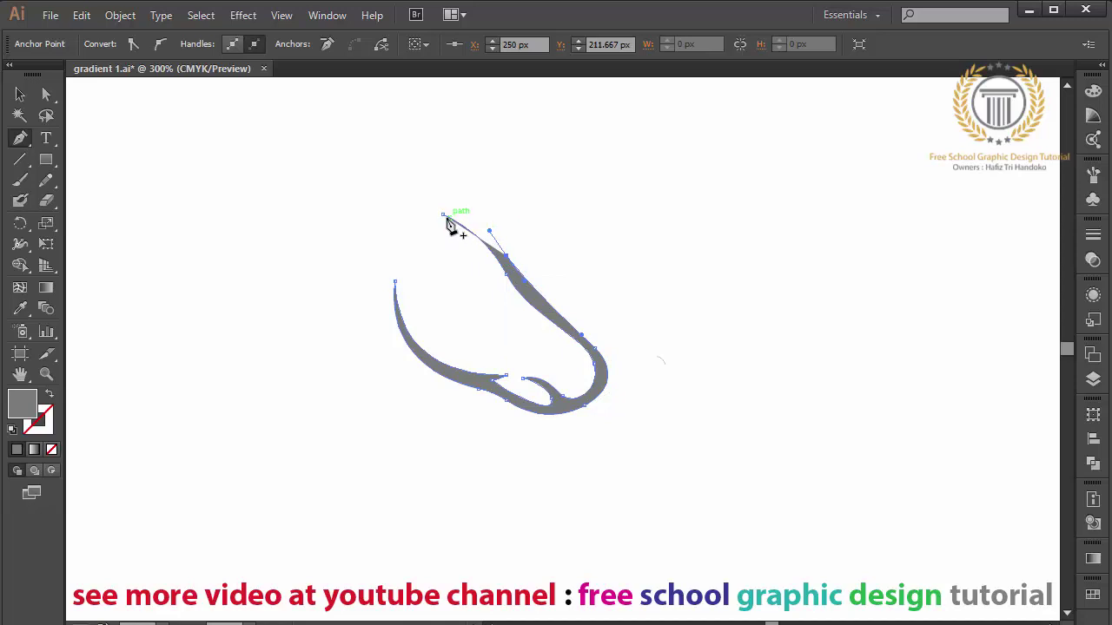
pyautogui.click(442, 214)
pyautogui.click(465, 214)
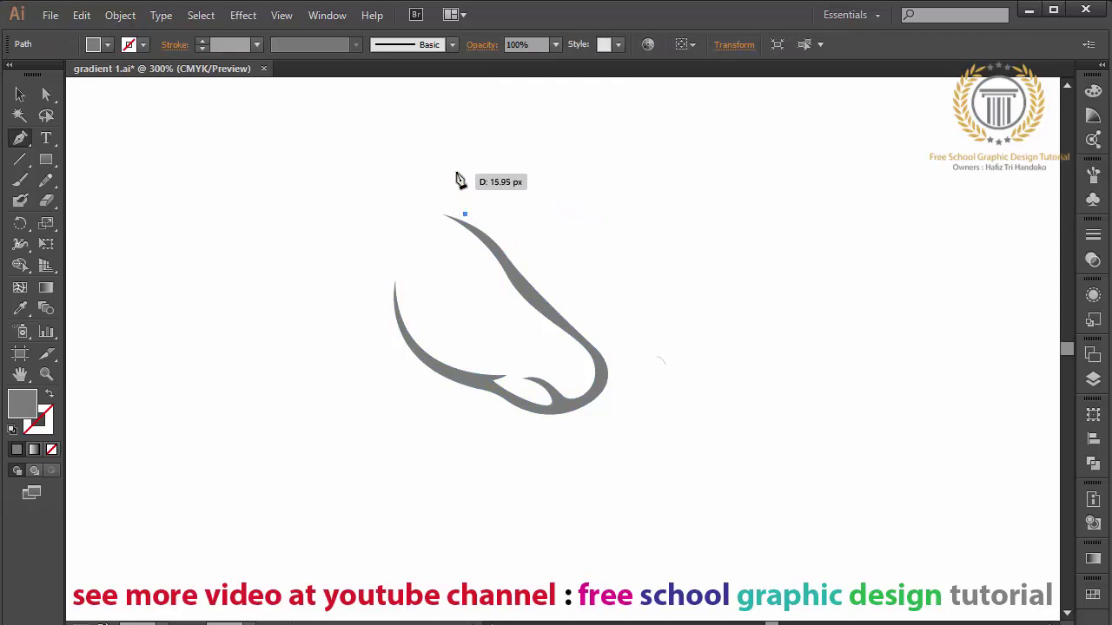
pyautogui.moveTo(457, 163); pyautogui.dragTo(435, 148)
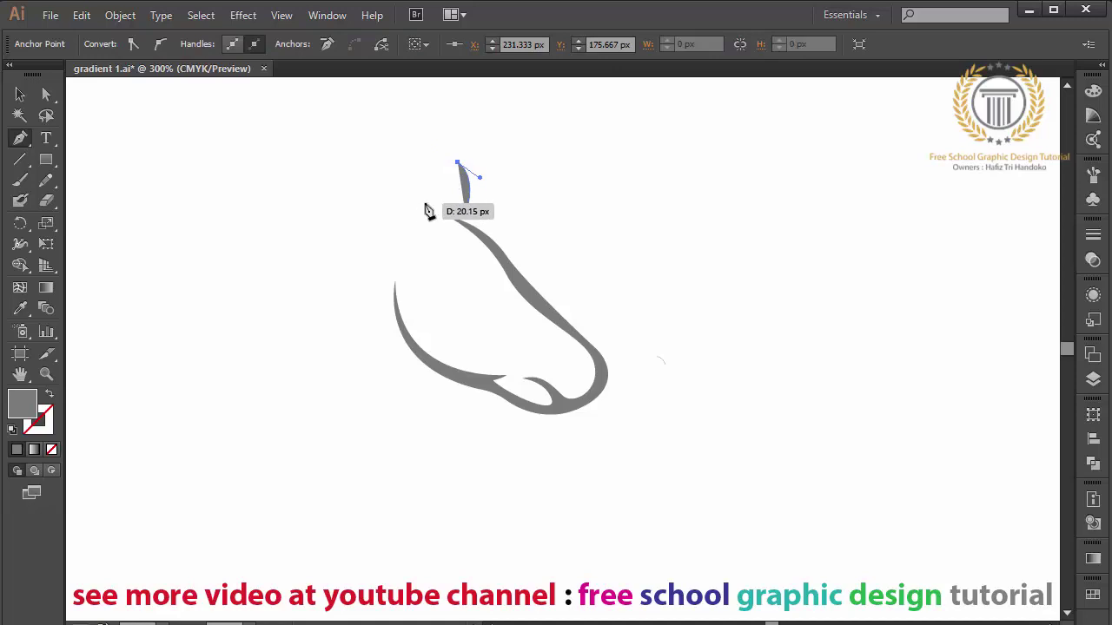
pyautogui.moveTo(443, 197)
pyautogui.mouseDown()
pyautogui.moveTo(425, 208)
pyautogui.moveTo(432, 185)
pyautogui.mouseUp()
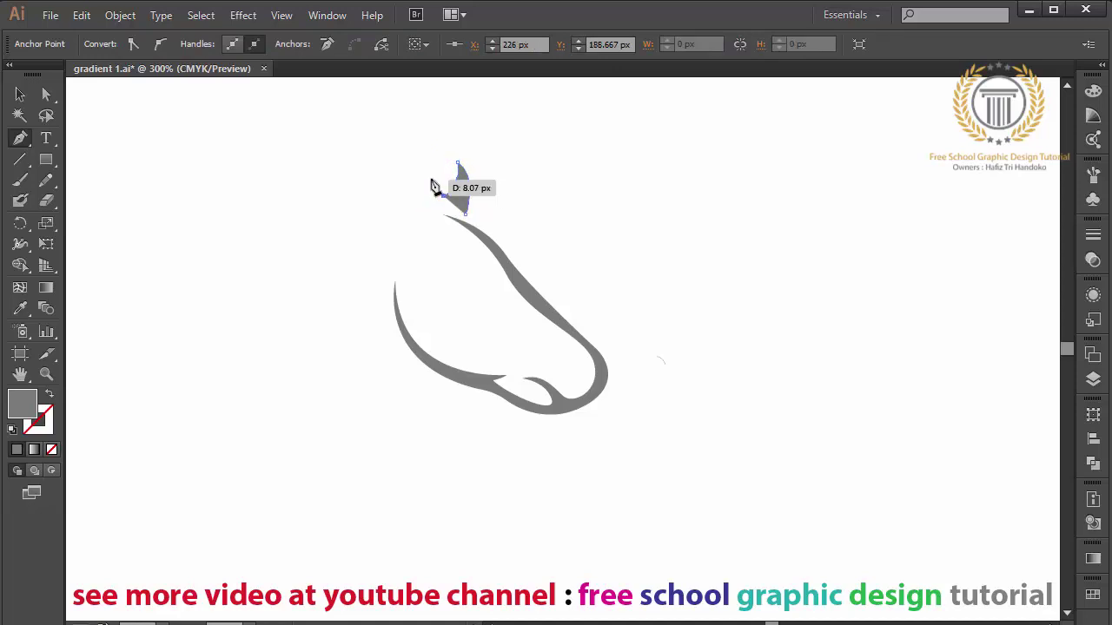
pyautogui.press('Delete')
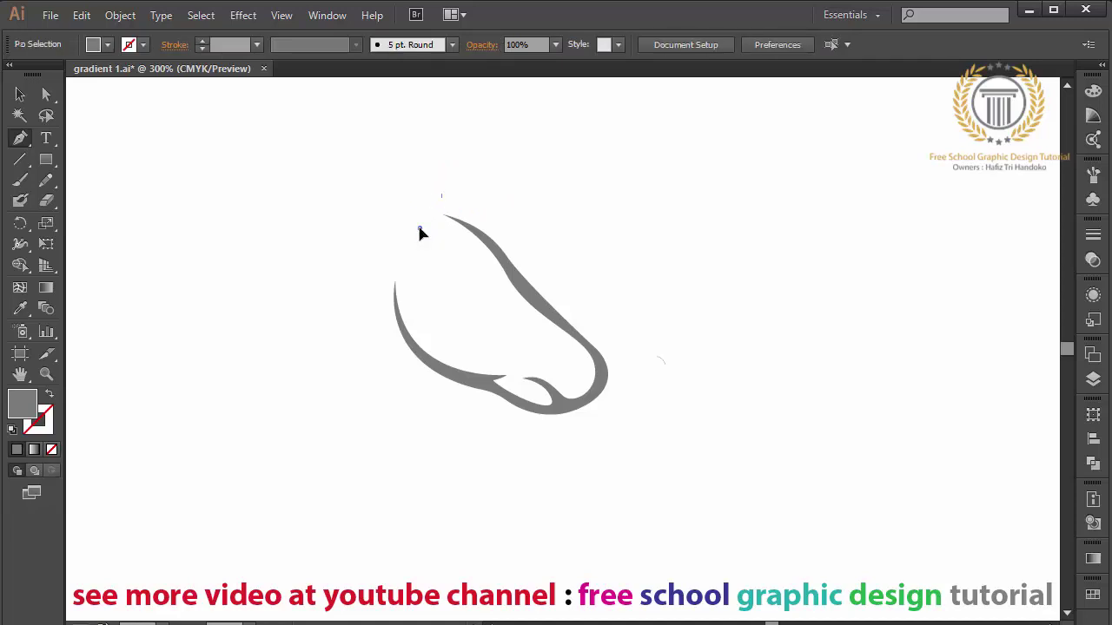
pyautogui.moveTo(419, 229)
pyautogui.mouseDown()
pyautogui.moveTo(393, 207)
pyautogui.moveTo(400, 197)
pyautogui.mouseUp()
pyautogui.hotkey('ctrl', 'z')
# Draw a pointed, leaf-shaped grey ear above the left side of the head.
pyautogui.moveTo(419, 240); pyautogui.dragTo(395, 205)
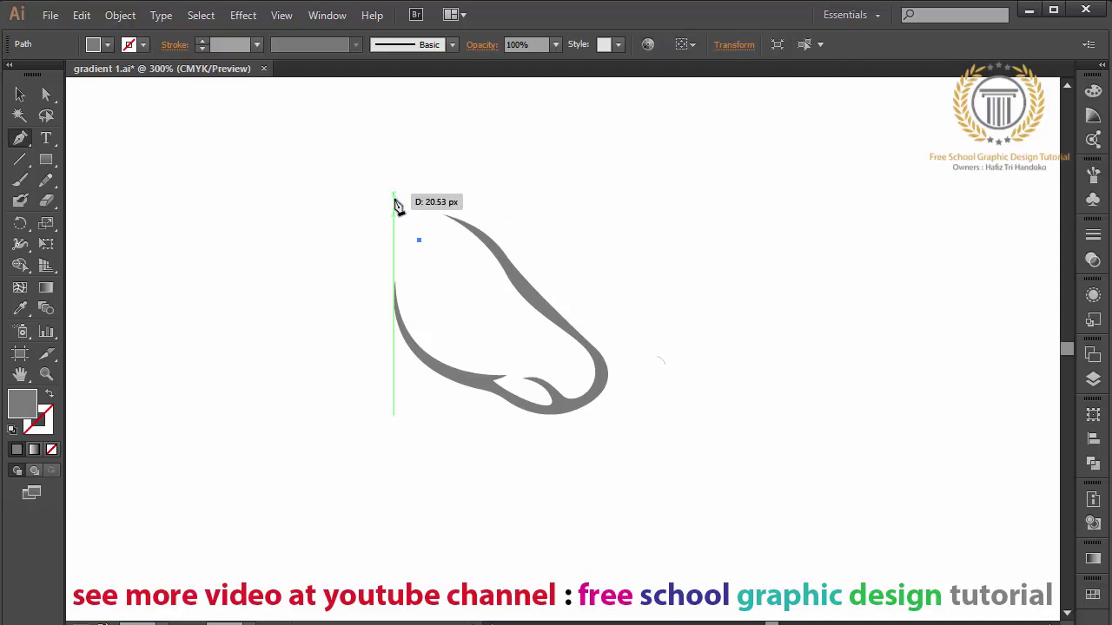
pyautogui.moveTo(394, 189); pyautogui.dragTo(355, 151)
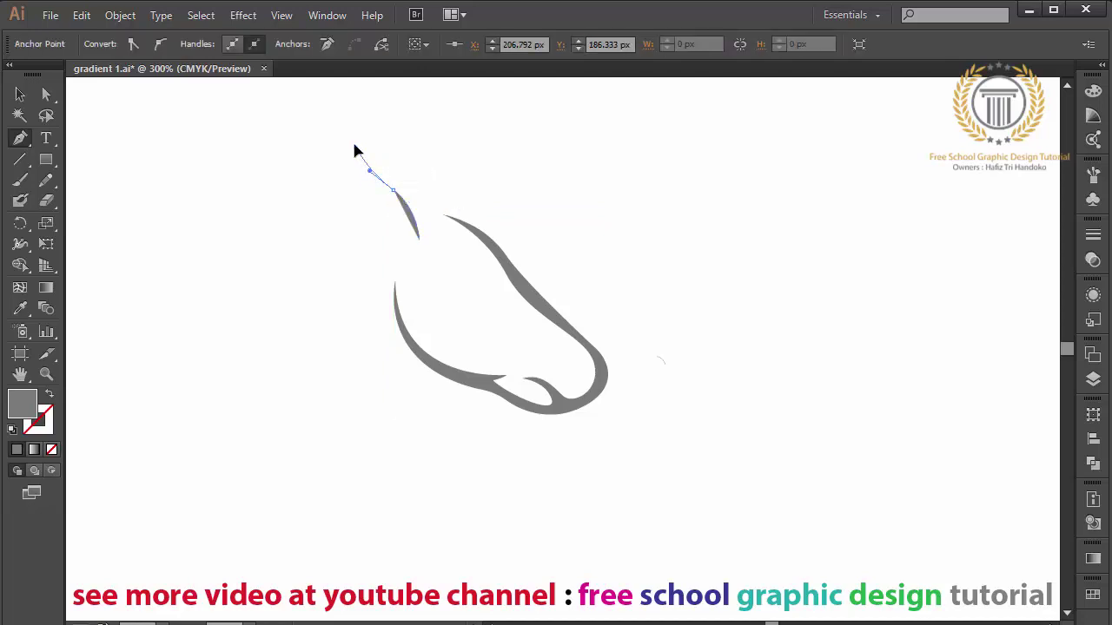
pyautogui.click(354, 143)
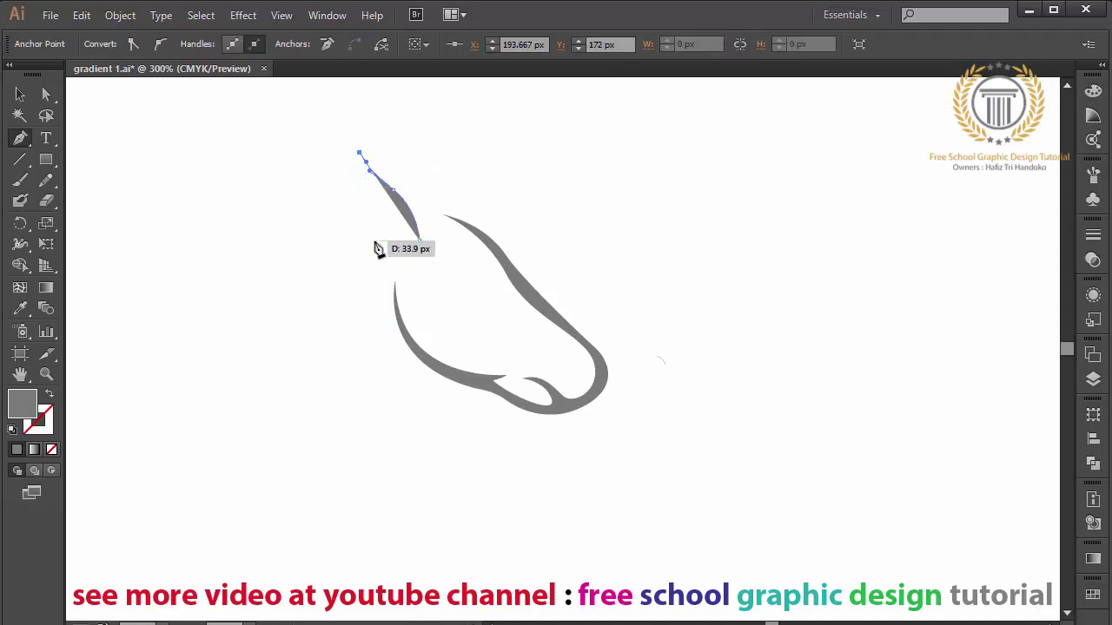
pyautogui.moveTo(390, 248); pyautogui.dragTo(431, 277)
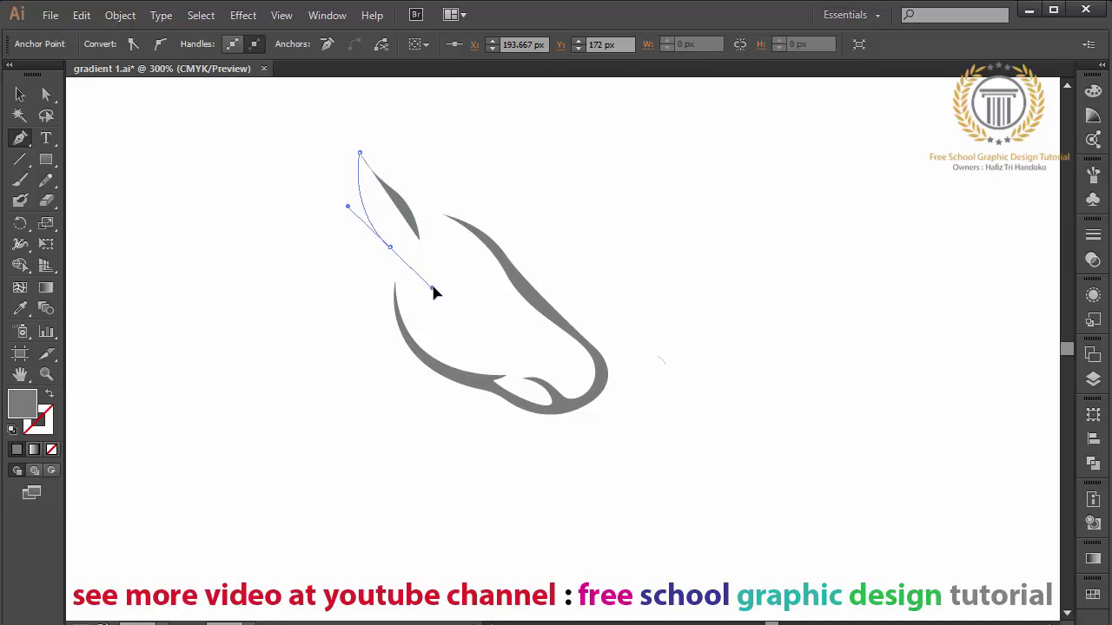
pyautogui.moveTo(435, 282)
pyautogui.mouseDown()
pyautogui.moveTo(390, 247)
pyautogui.moveTo(371, 196)
pyautogui.moveTo(411, 221)
pyautogui.mouseUp()
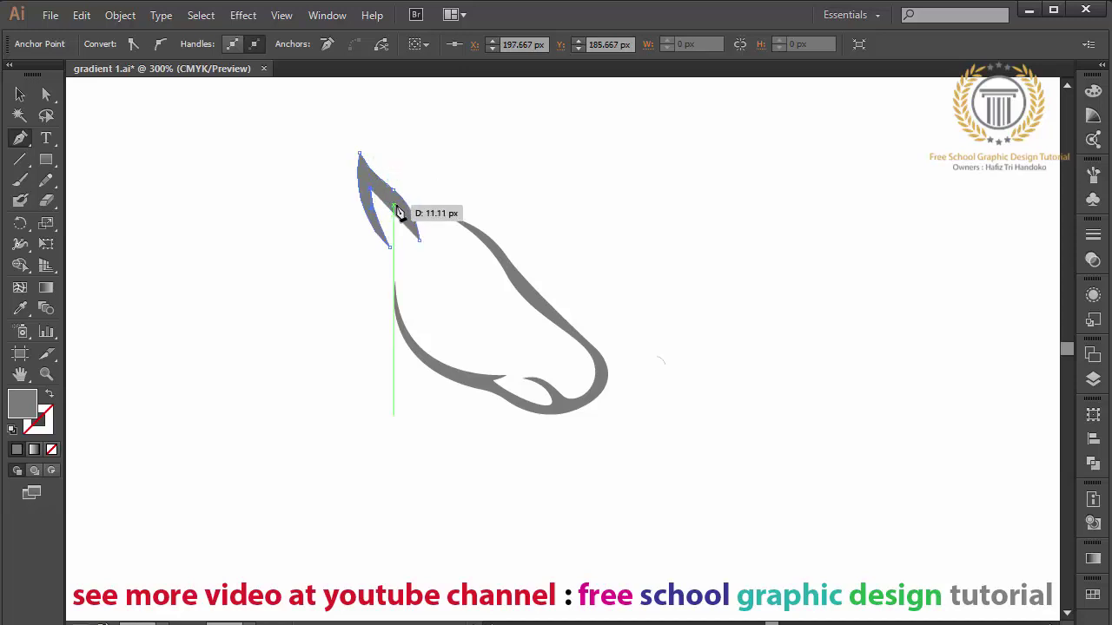
pyautogui.moveTo(419, 210); pyautogui.dragTo(419, 246)
pyautogui.keyDown('ctrl'); pyautogui.click(422, 254); pyautogui.keyUp('ctrl')
pyautogui.moveTo(417, 198); pyautogui.dragTo(424, 153)
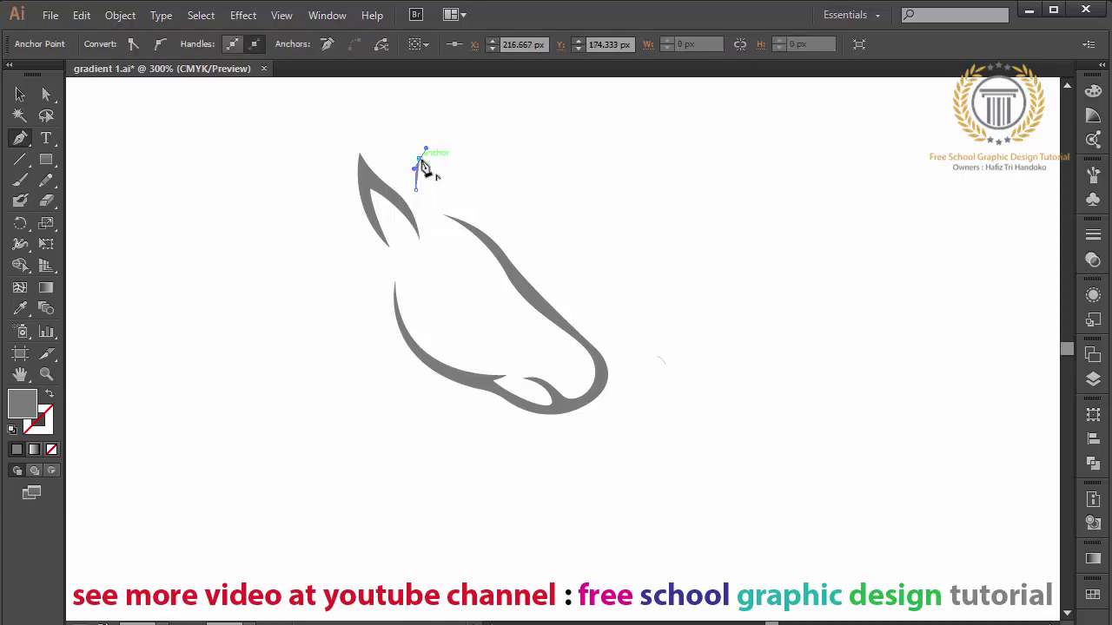
# Draw a smaller second ear joining the forehead and lower one of its points.
pyautogui.moveTo(440, 194)
pyautogui.mouseDown()
pyautogui.moveTo(462, 226)
pyautogui.moveTo(445, 220)
pyautogui.moveTo(420, 173)
pyautogui.mouseUp()
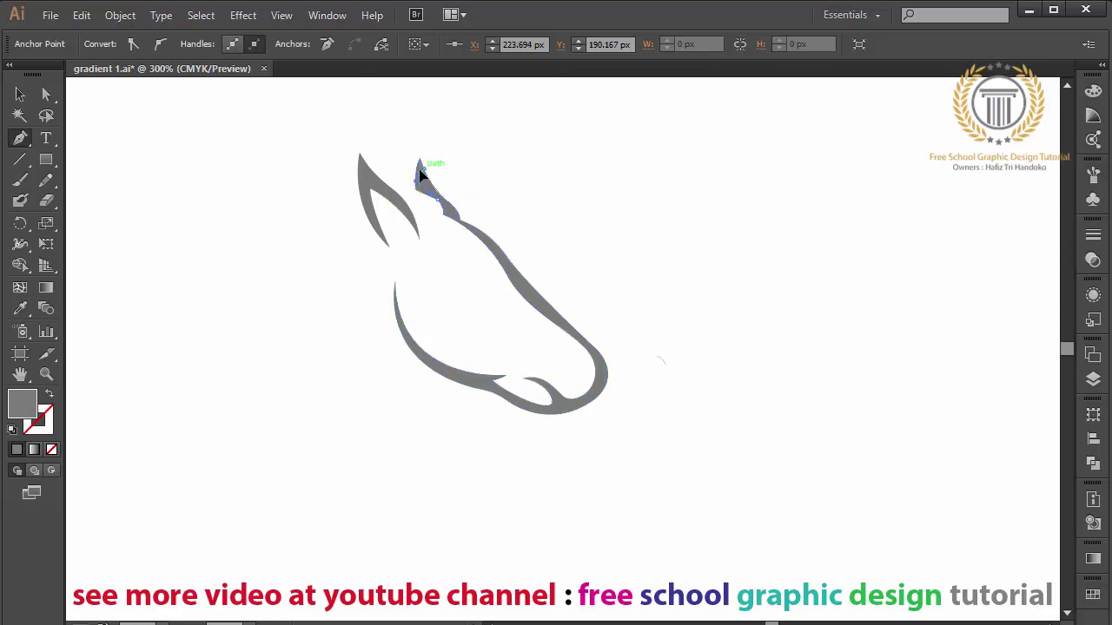
pyautogui.click(424, 182)
pyautogui.moveTo(420, 180); pyautogui.dragTo(417, 194)
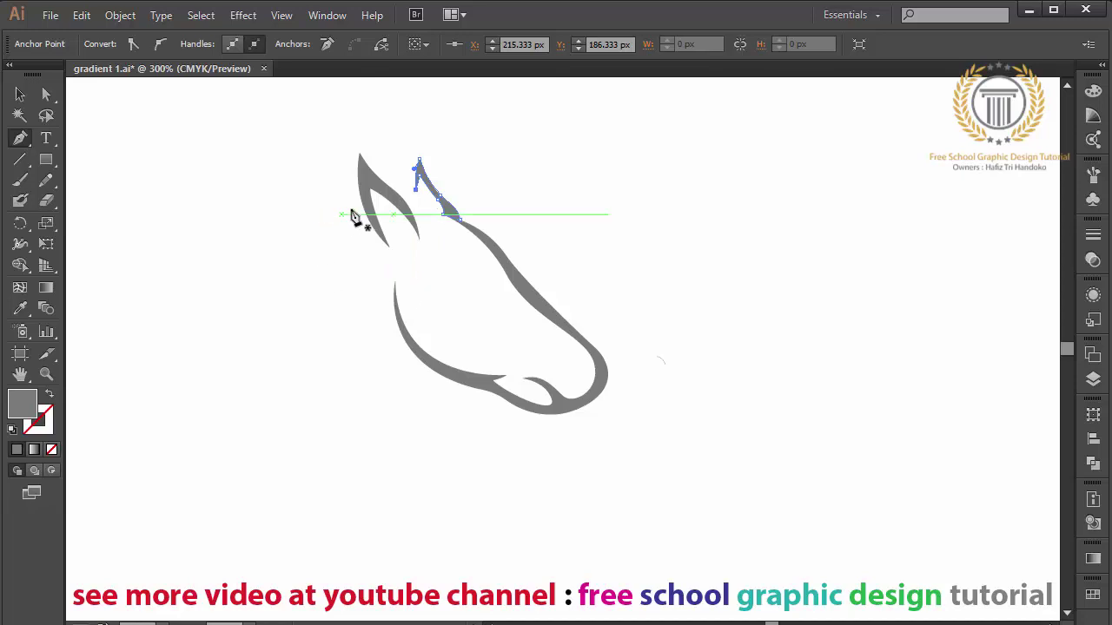
pyautogui.click(377, 271)
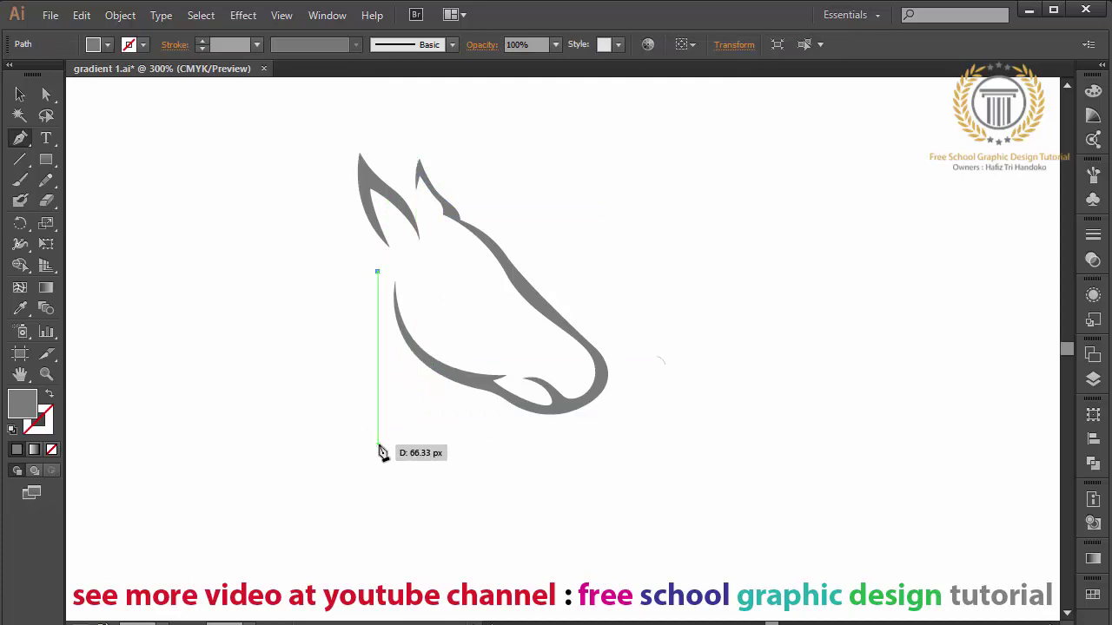
# Drag the right ear's tip anchor higher with Direct Selection for a sharper point.
pyautogui.keyDown('ctrl'); pyautogui.click(356, 419); pyautogui.keyUp('ctrl')
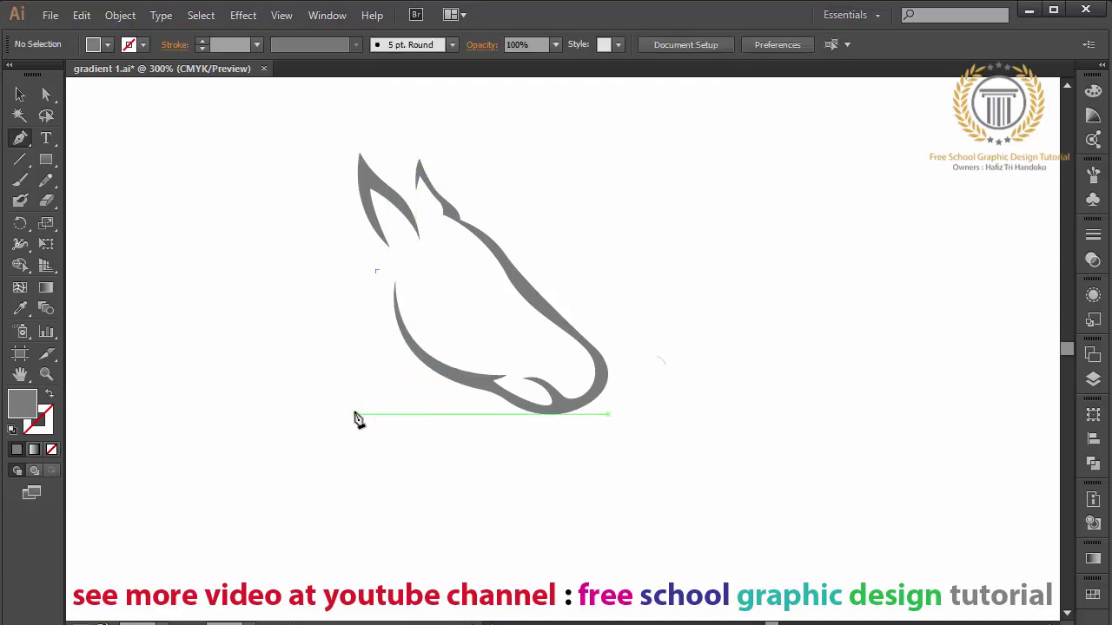
pyautogui.click(48, 95)
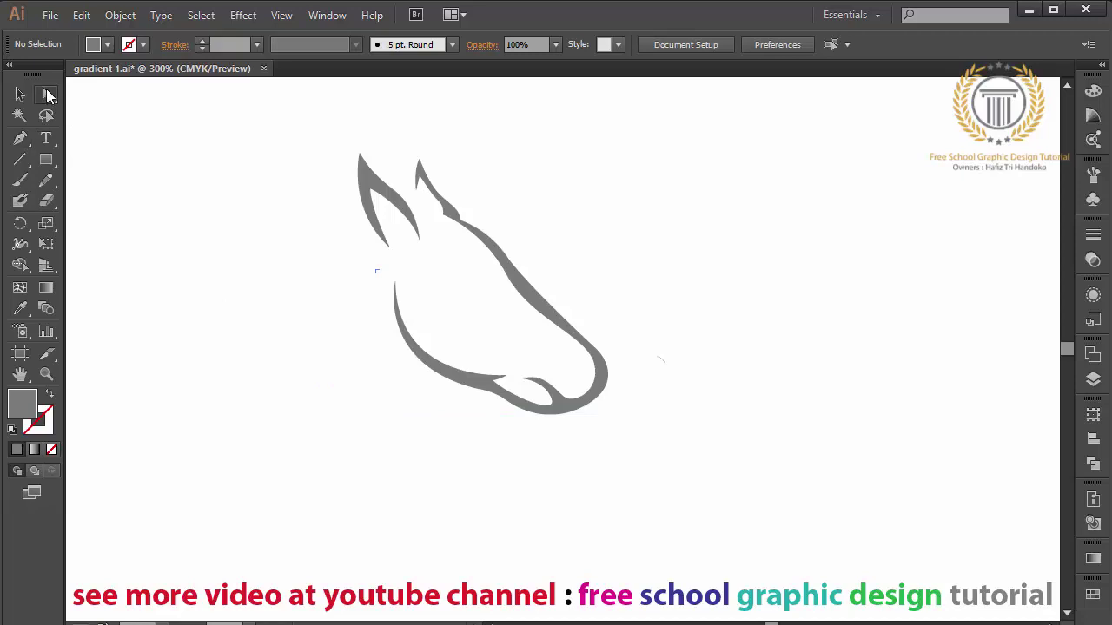
pyautogui.click(452, 210)
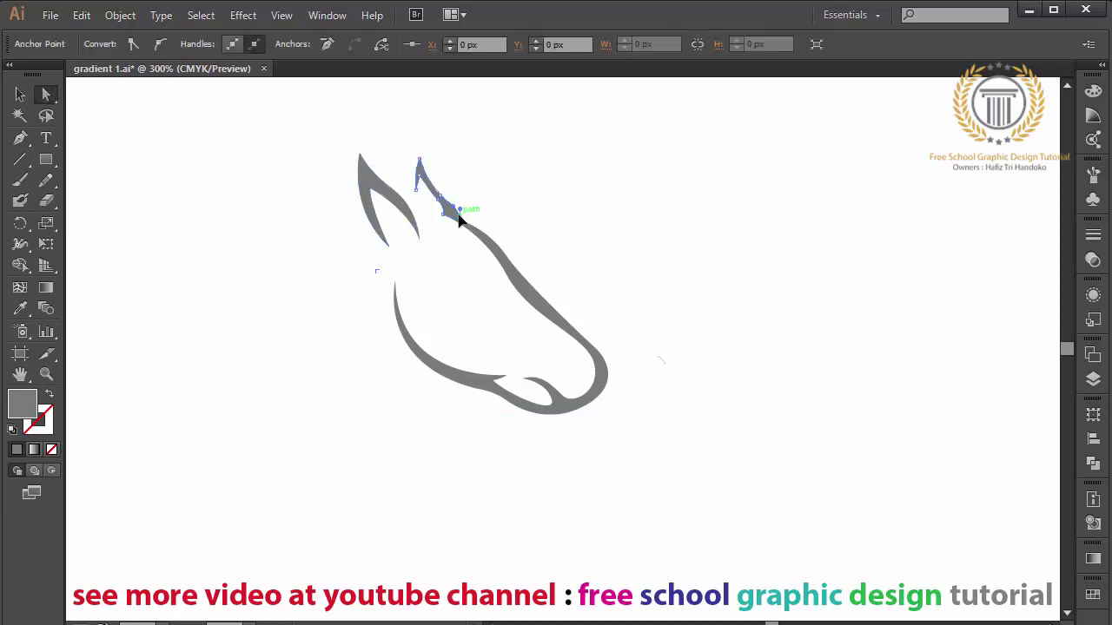
pyautogui.moveTo(449, 199)
pyautogui.mouseDown()
pyautogui.moveTo(419, 160)
pyautogui.moveTo(436, 154)
pyautogui.moveTo(425, 177)
pyautogui.moveTo(441, 203)
pyautogui.moveTo(425, 170)
pyautogui.mouseUp()
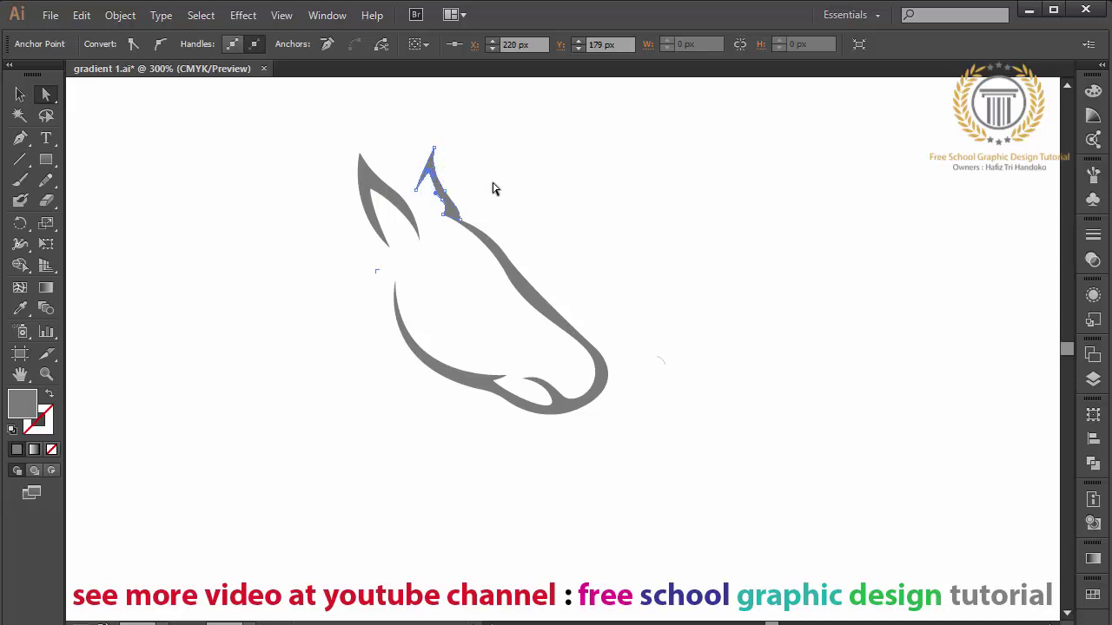
pyautogui.click(484, 196)
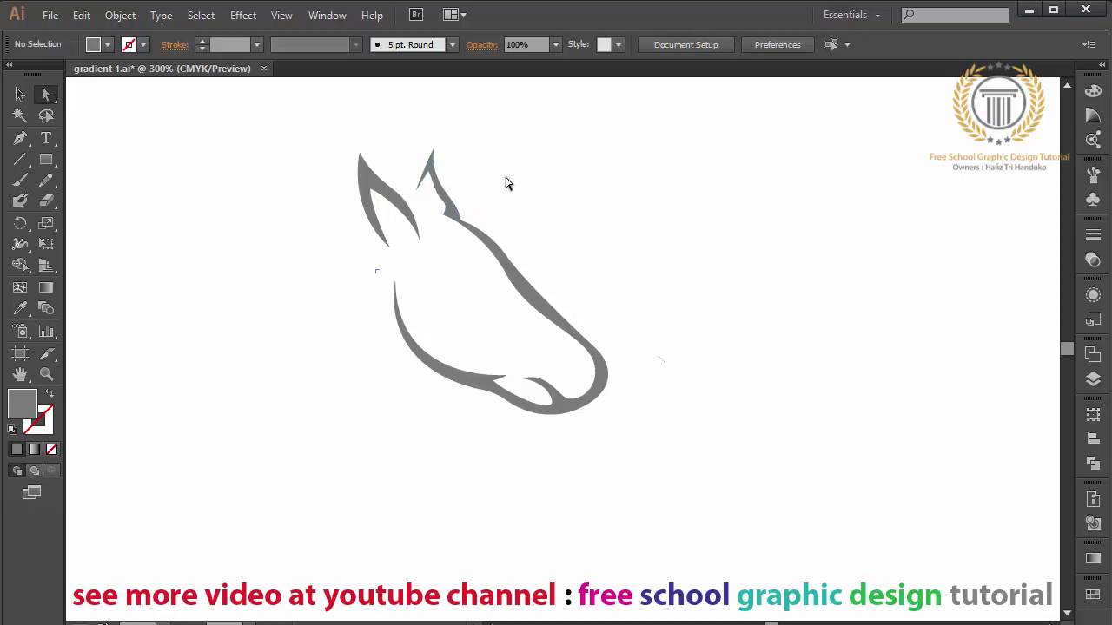
# Zoom in on the right ear and begin tracing a shape along its inner edge.
pyautogui.hotkey('ctrl', '+')
pyautogui.scroll(5, 508, 183)
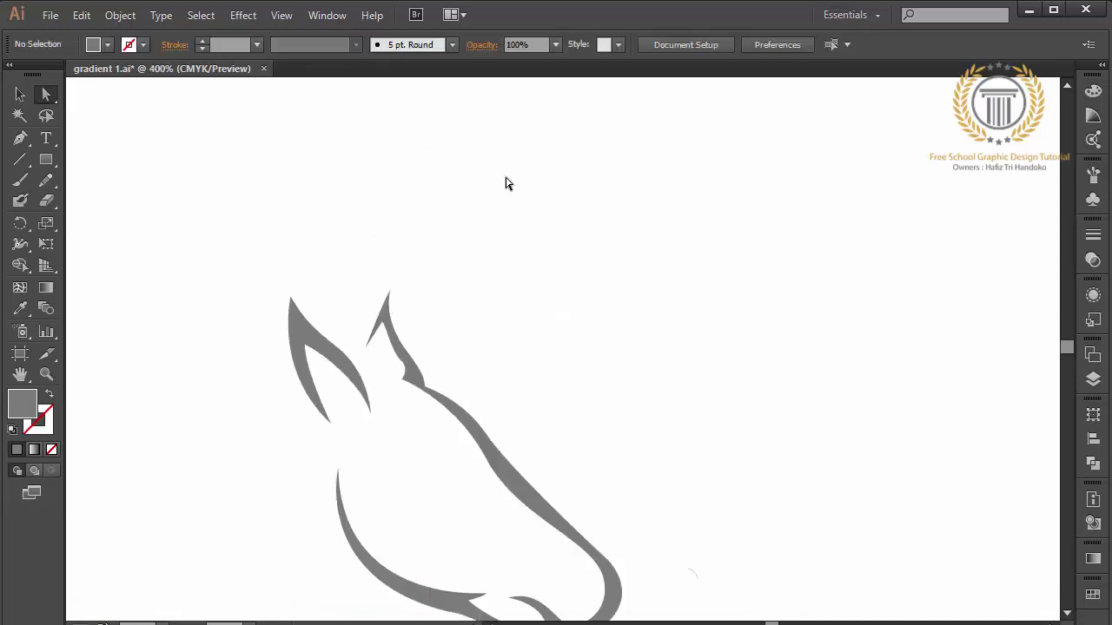
pyautogui.hotkey('ctrl', '+')
pyautogui.hotkey('ctrl', '+')
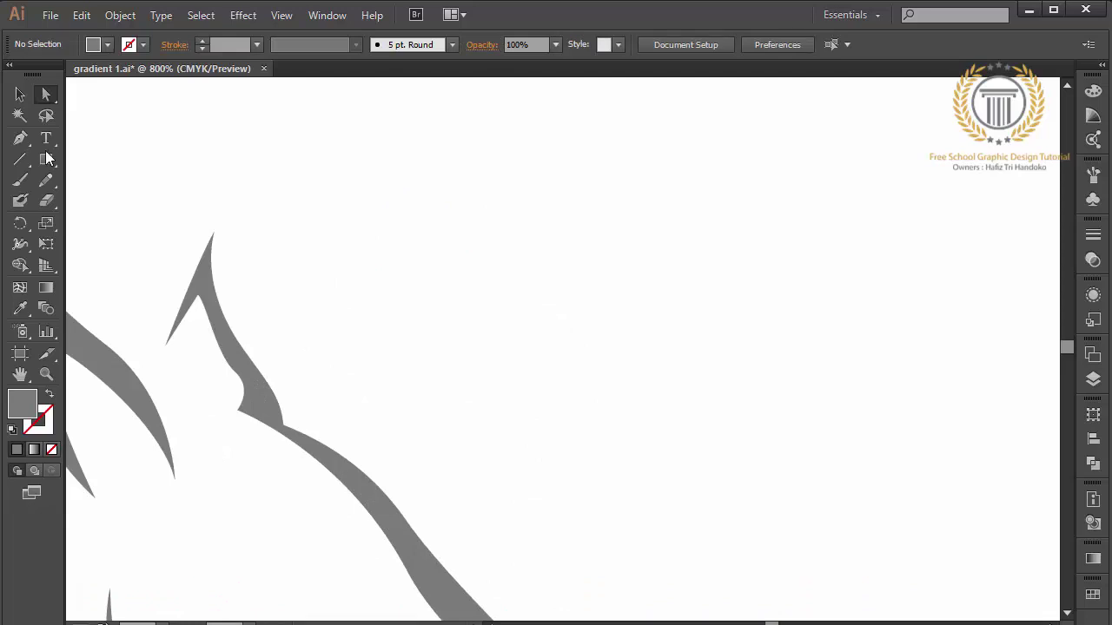
pyautogui.click(20, 138)
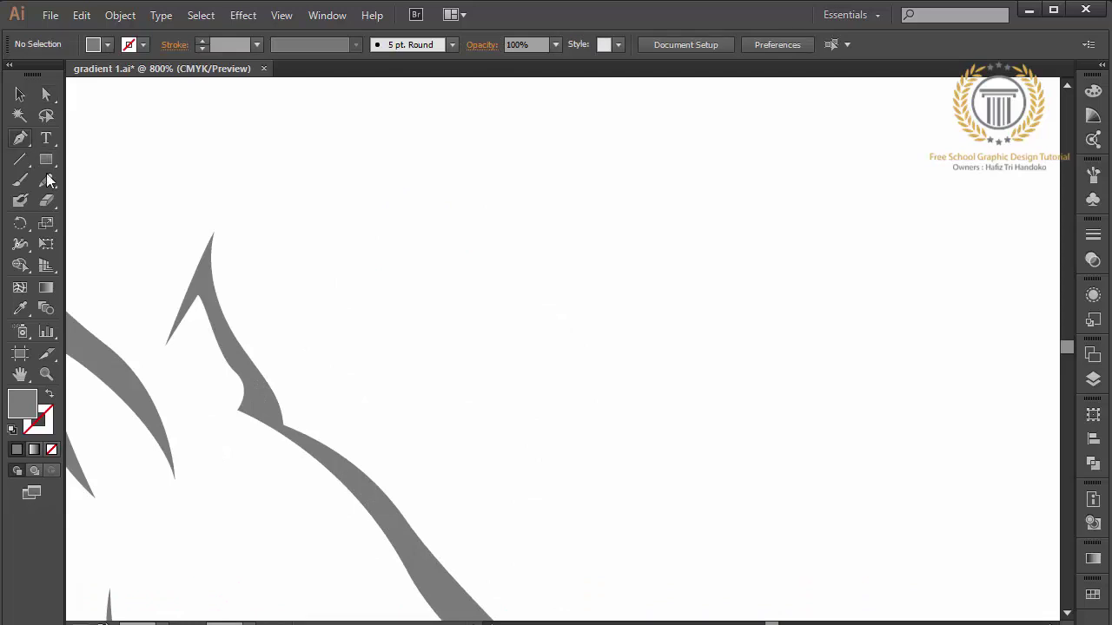
pyautogui.click(235, 409)
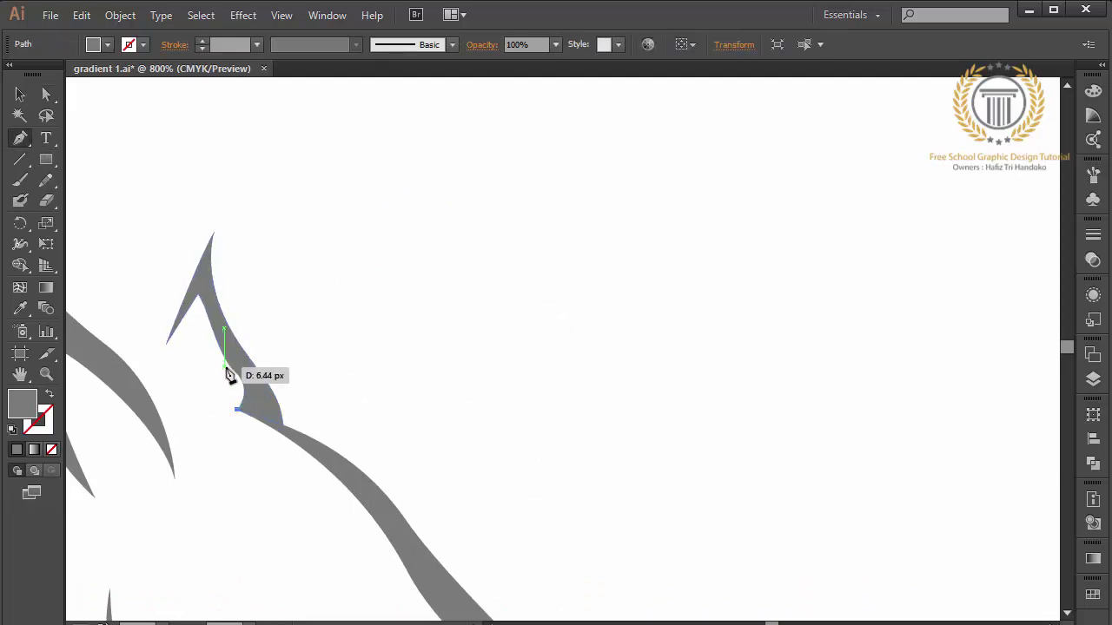
pyautogui.moveTo(226, 371); pyautogui.dragTo(218, 358)
pyautogui.click(212, 351)
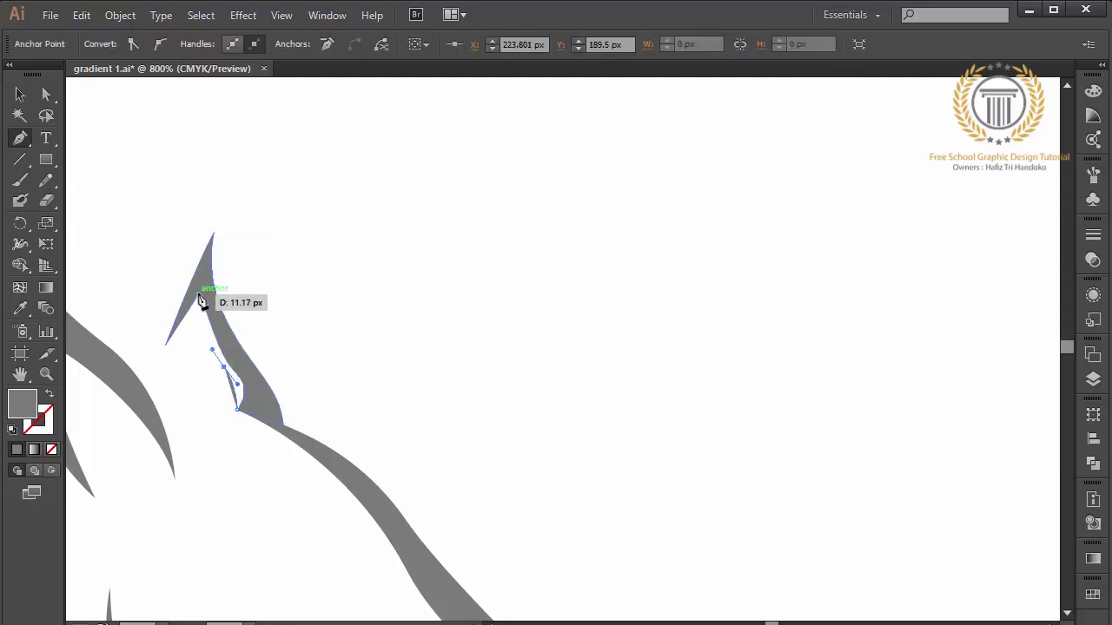
# Finish the thin sliver up the ear spike, close it, and zoom back out.
pyautogui.click(199, 296)
pyautogui.click(198, 268)
pyautogui.click(223, 335)
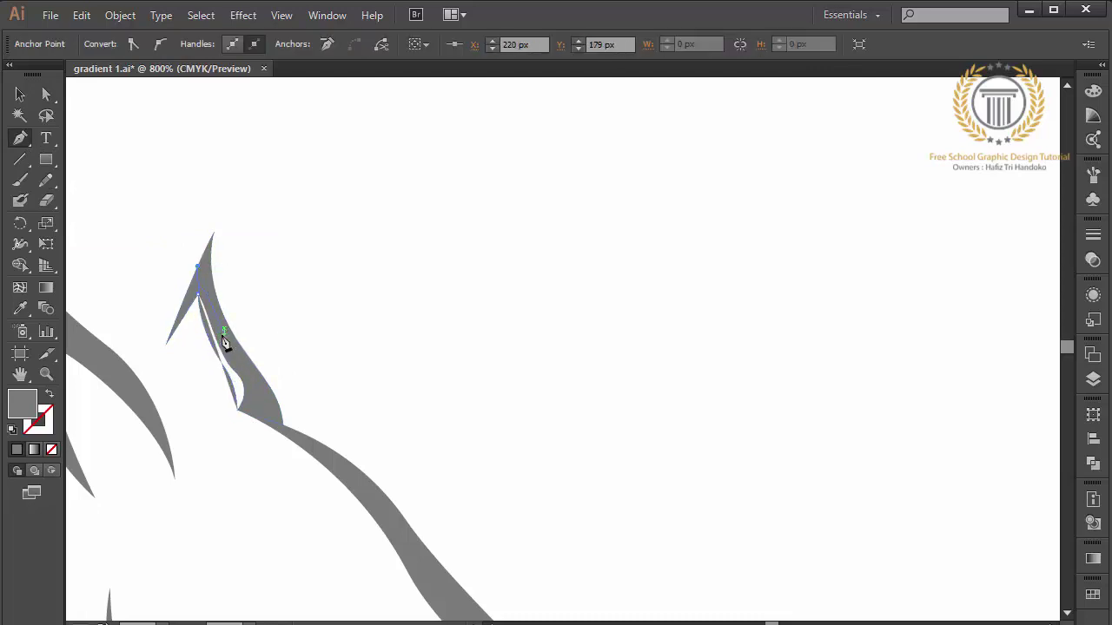
pyautogui.hotkey('ctrl', 'z')
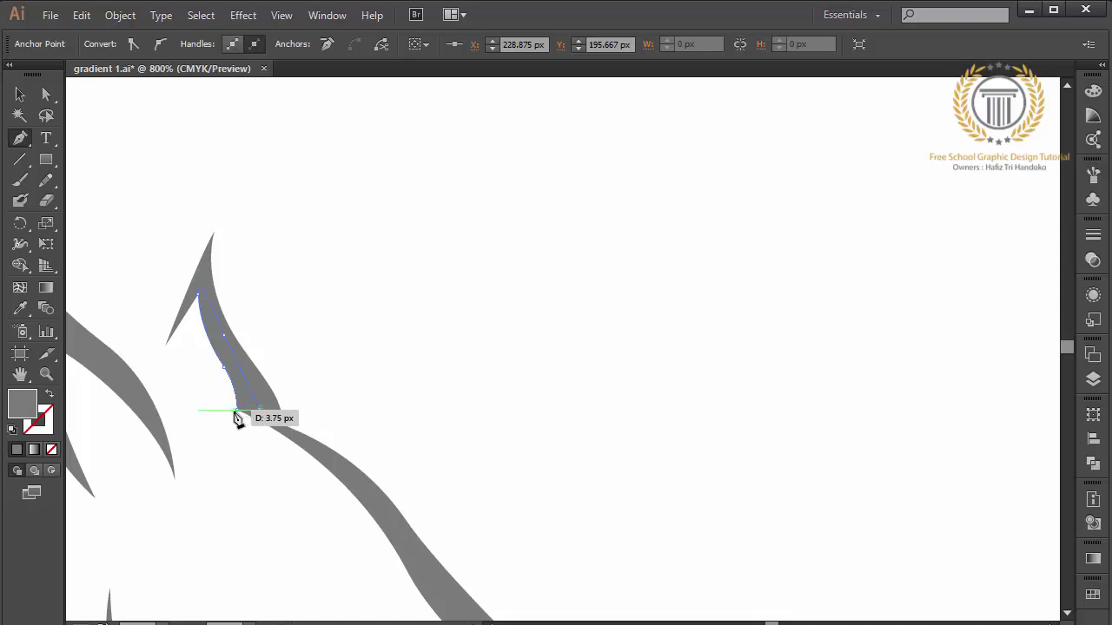
pyautogui.click(238, 410)
pyautogui.click(20, 94)
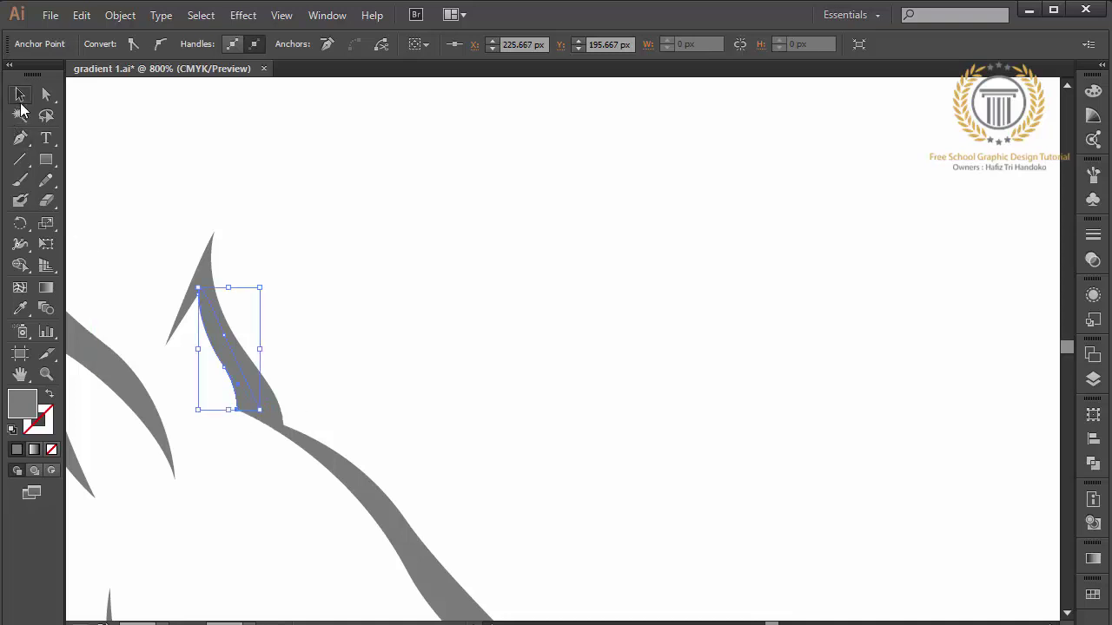
pyautogui.click(157, 166)
pyautogui.hotkey('ctrl', '-')
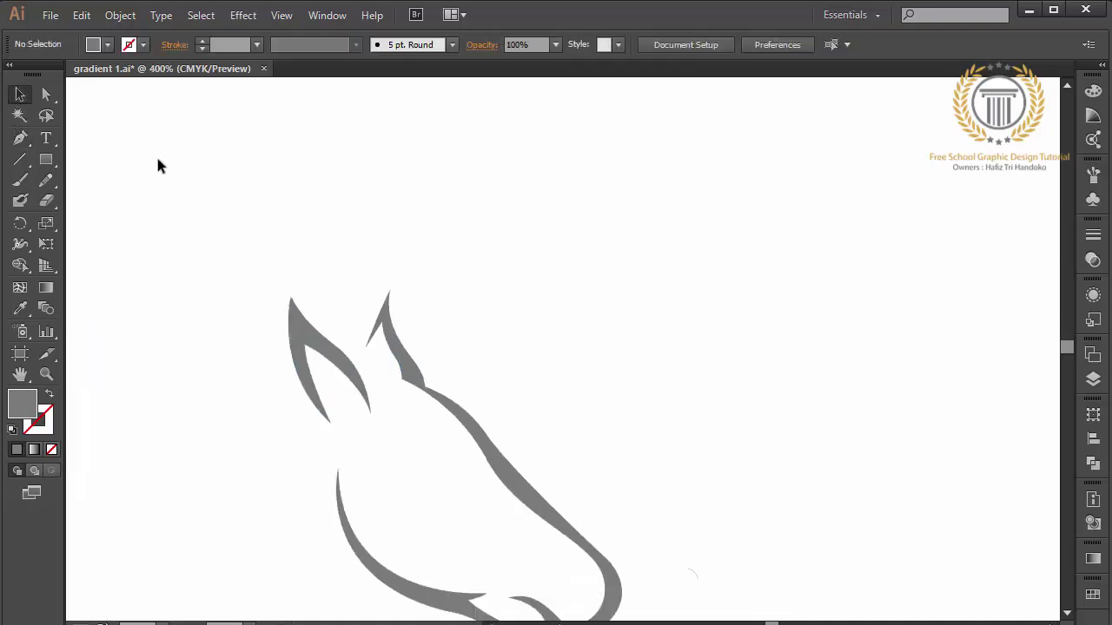
pyautogui.click(20, 137)
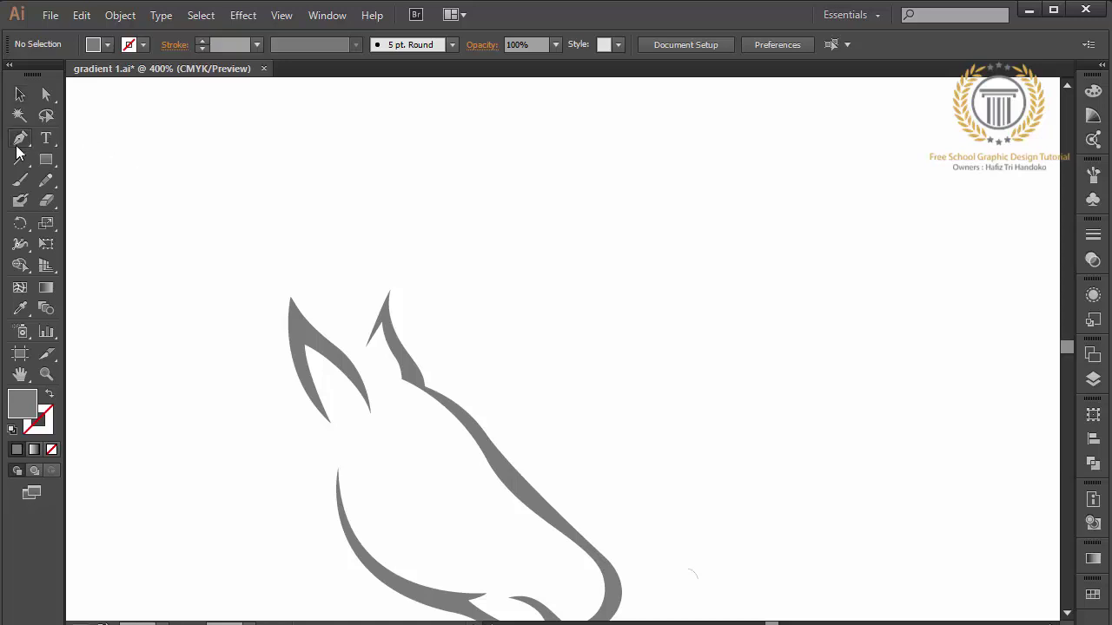
pyautogui.hotkey('ctrl', '-')
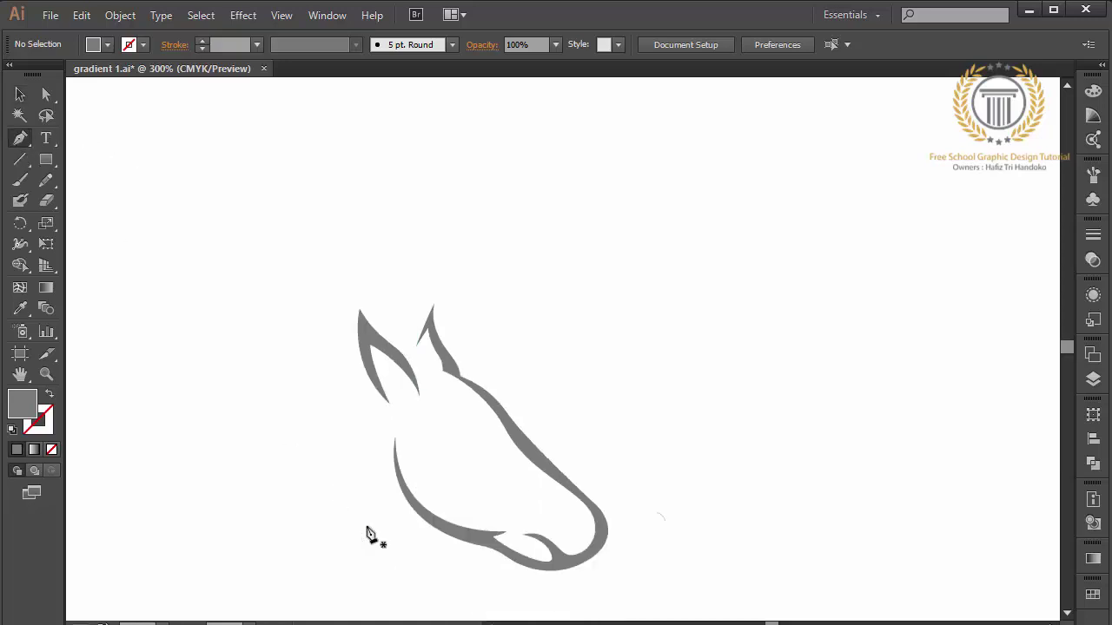
pyautogui.scroll(-3, 367, 533)
pyautogui.scroll(-2, 366, 533)
pyautogui.hscroll(-2, 367, 533)
pyautogui.scroll(1, 367, 533)
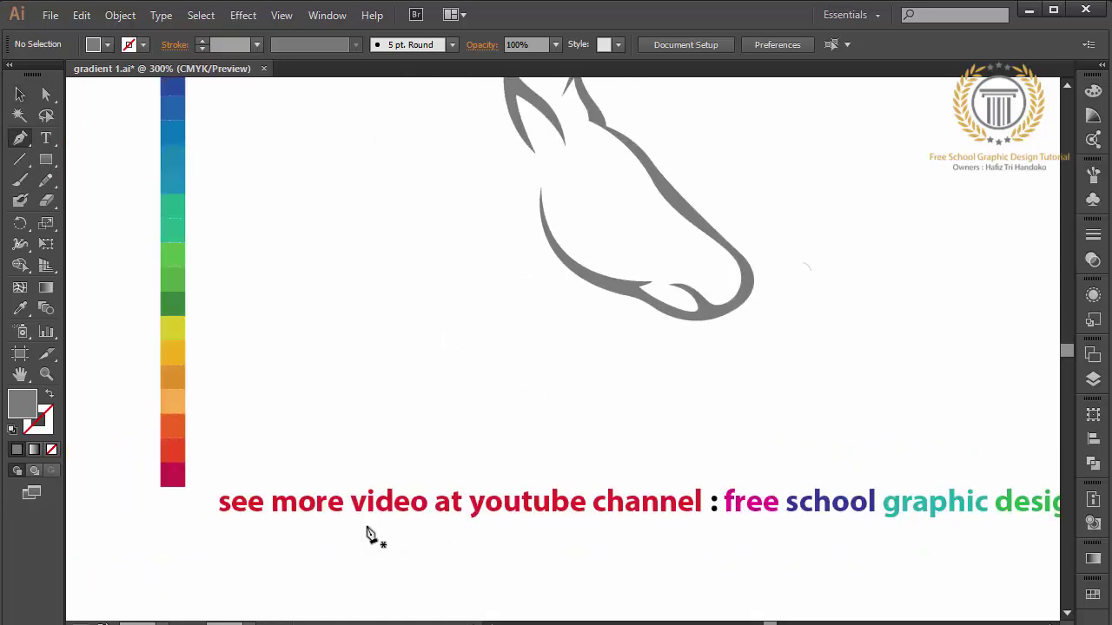
pyautogui.hscroll(3, 367, 534)
pyautogui.scroll(-1, 366, 533)
pyautogui.scroll(-1, 367, 533)
pyautogui.scroll(4, 367, 534)
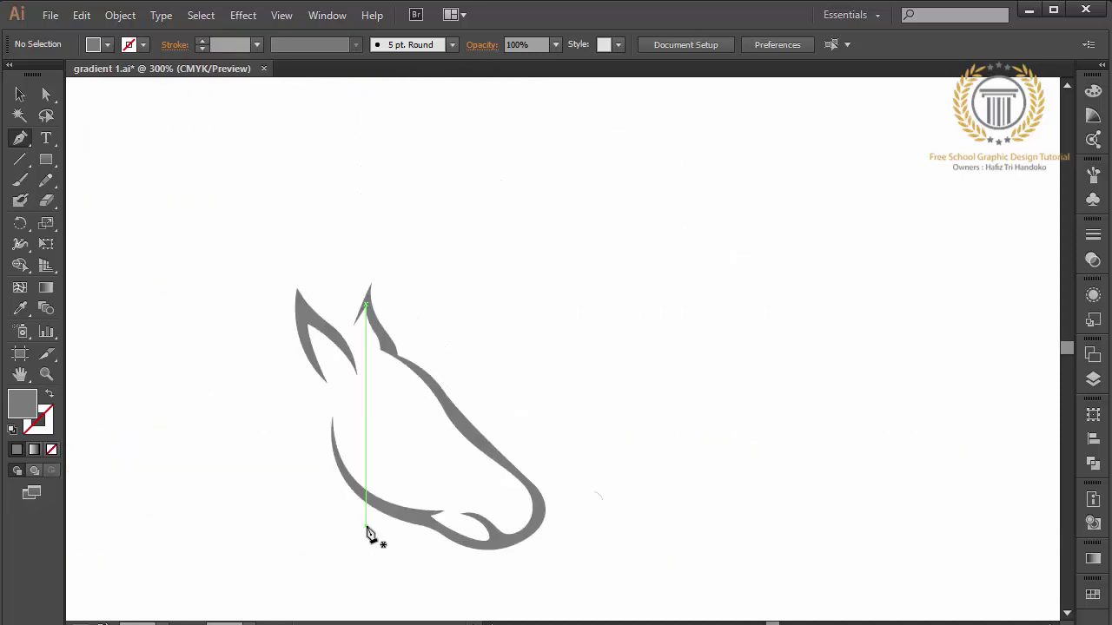
pyautogui.scroll(-1, 368, 534)
pyautogui.scroll(-2, 368, 534)
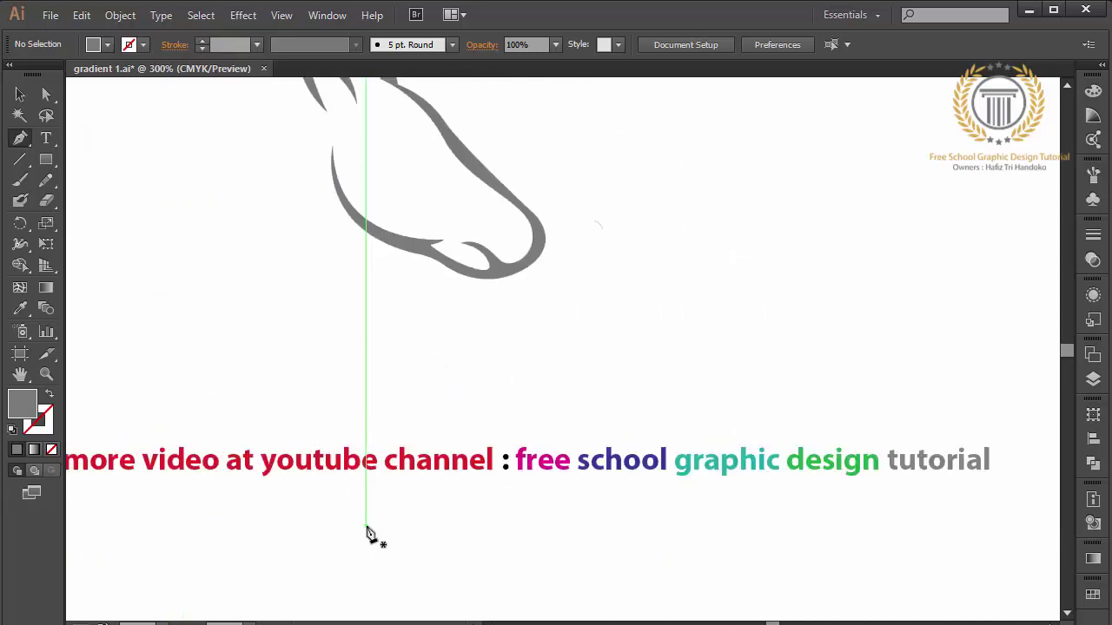
pyautogui.scroll(1, 367, 534)
pyautogui.scroll(2, 367, 533)
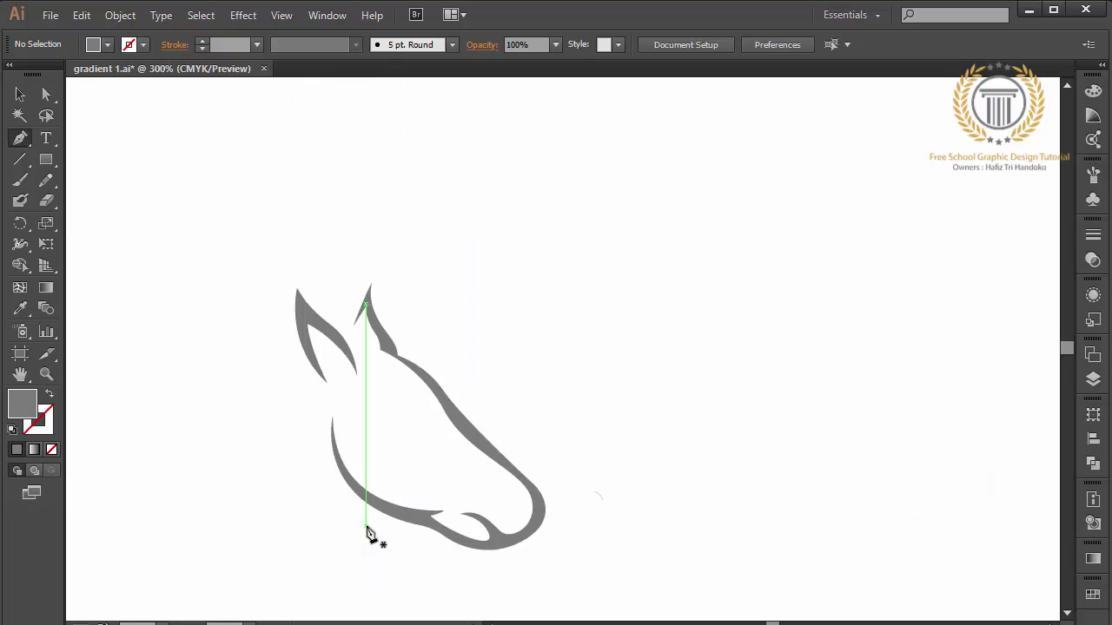
pyautogui.click(1066, 614)
pyautogui.click(1067, 614)
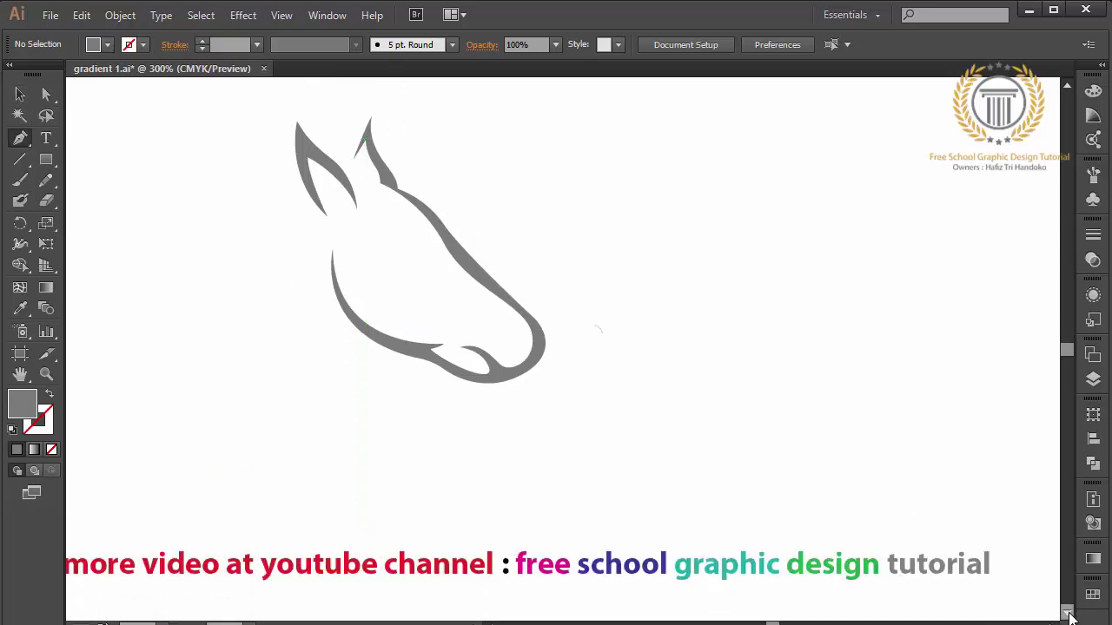
pyautogui.hscroll(-1, 549, 348)
pyautogui.hscroll(-1, 549, 347)
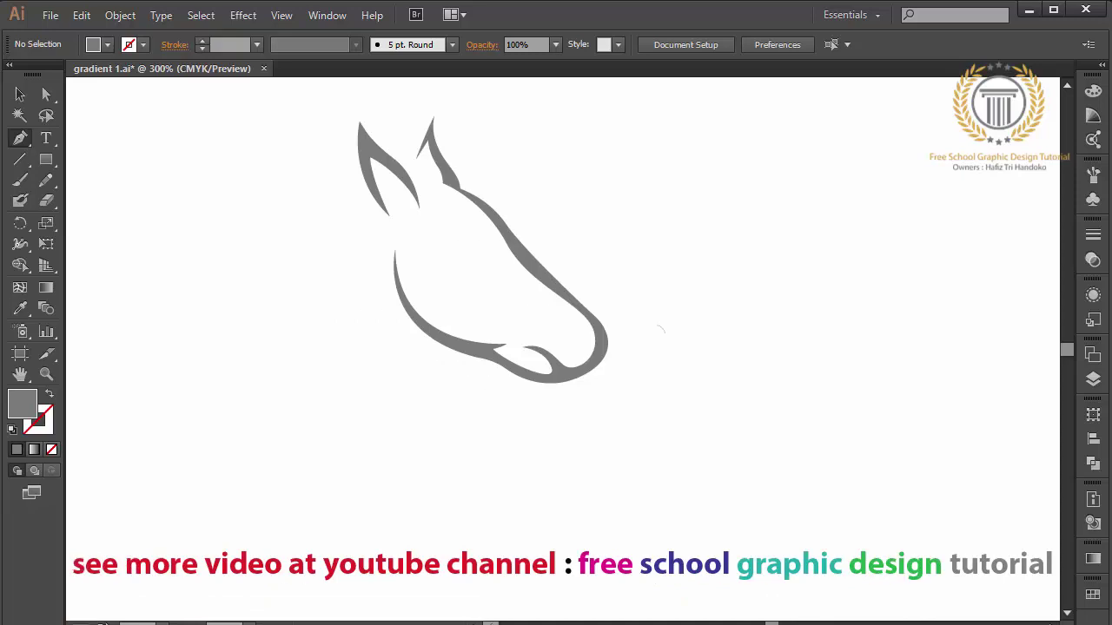
# Draw a thin tapering crescent left of the jaw for the neck's front curve.
pyautogui.click(381, 245)
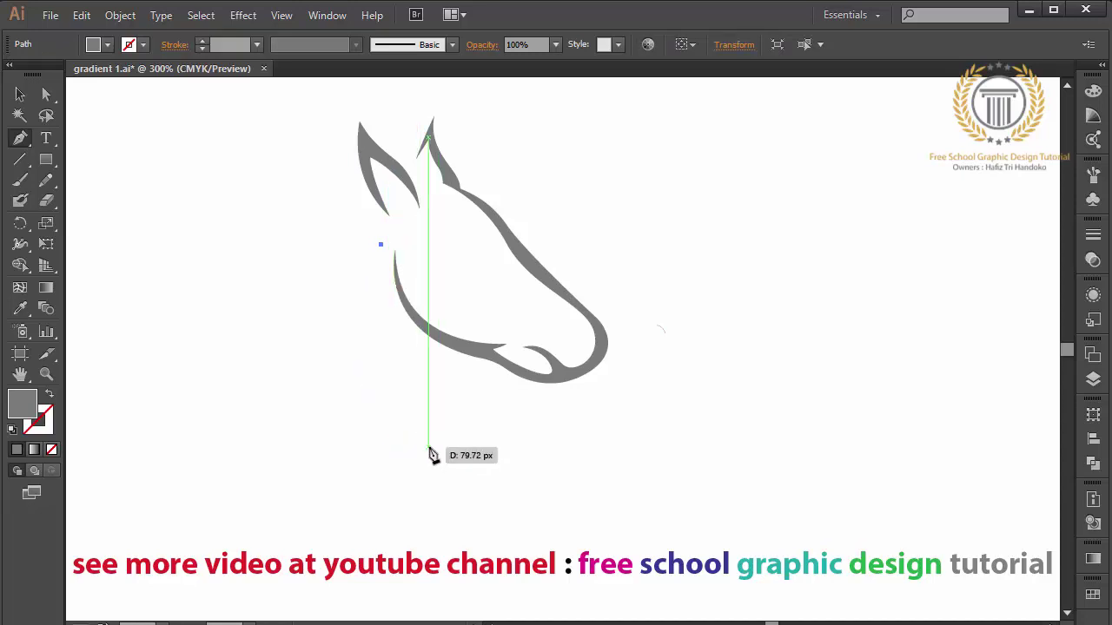
pyautogui.moveTo(429, 448); pyautogui.dragTo(549, 554)
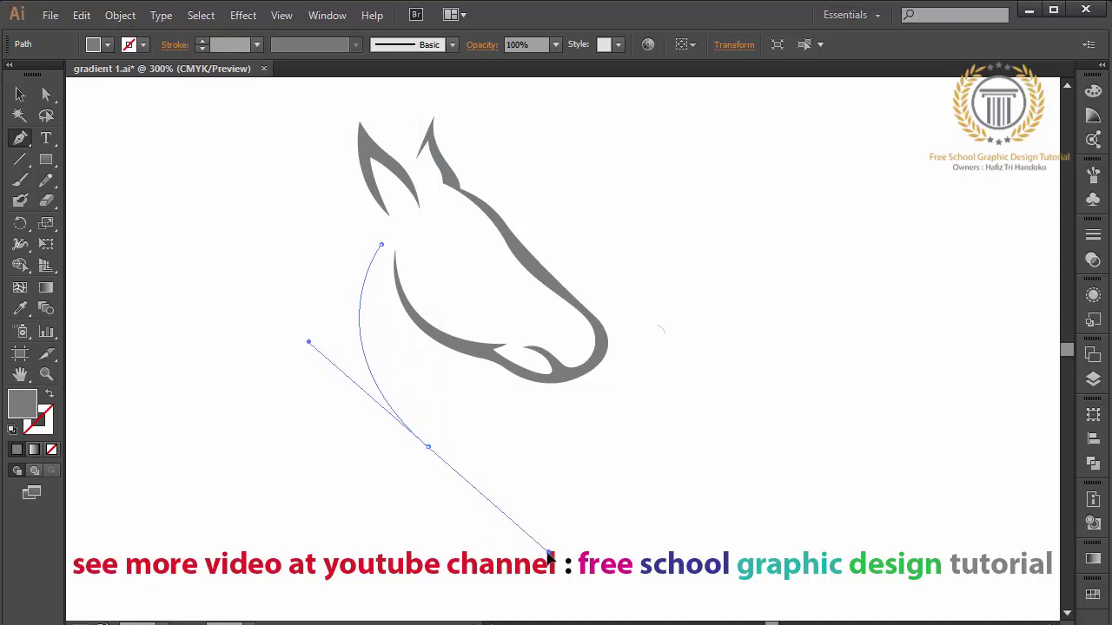
pyautogui.click(428, 446)
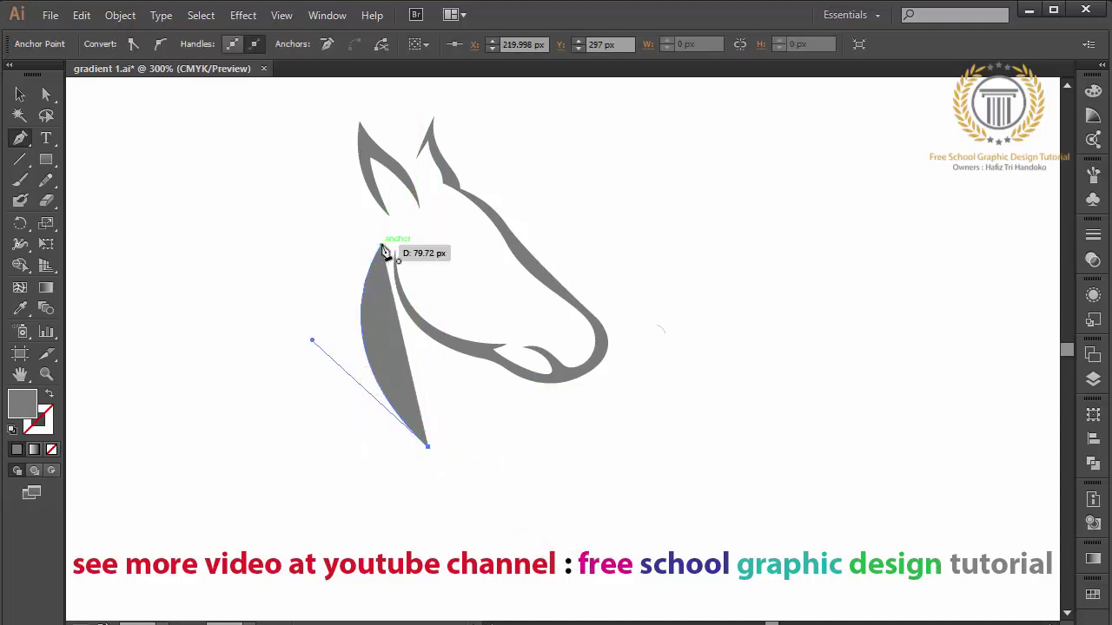
pyautogui.moveTo(383, 250)
pyautogui.mouseDown()
pyautogui.moveTo(423, 144)
pyautogui.moveTo(368, 263)
pyautogui.mouseUp()
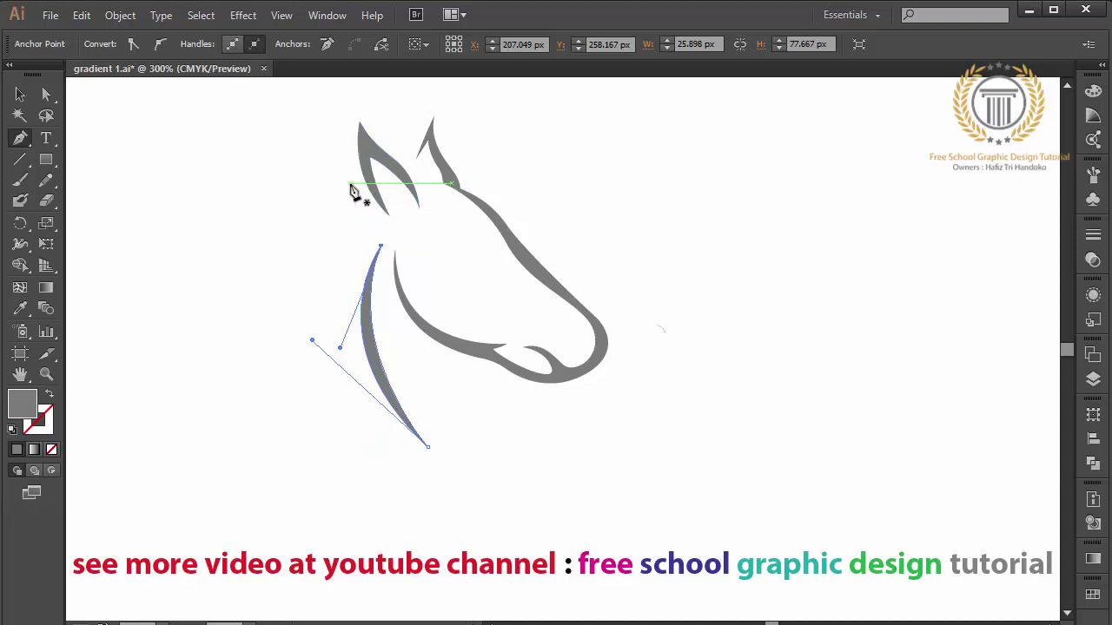
pyautogui.click(345, 168)
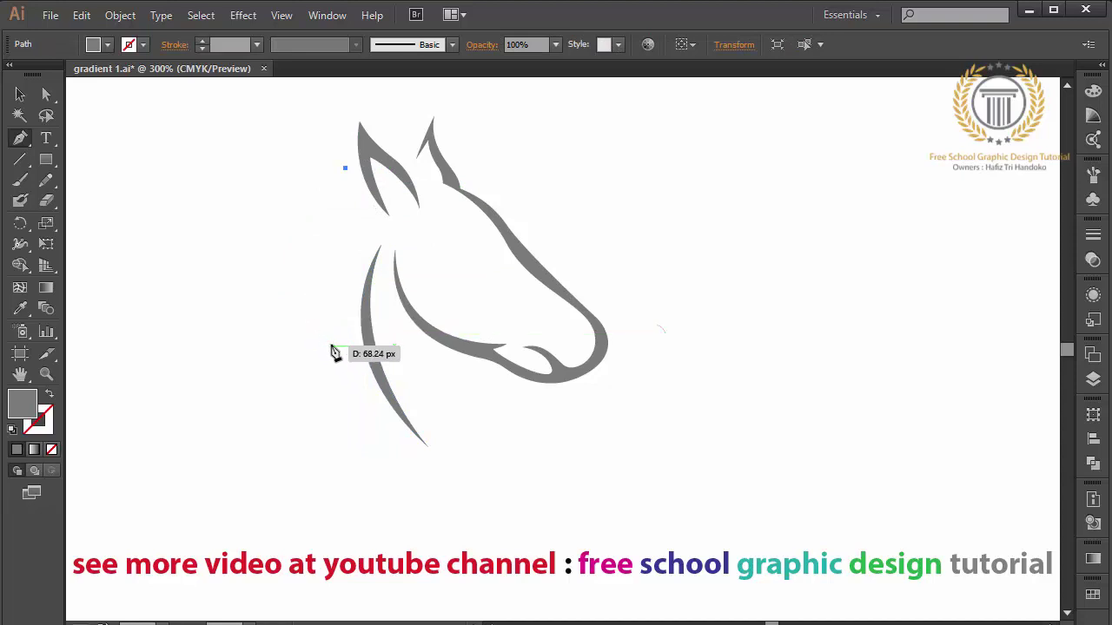
# Draw a larger mane crescent from beside the left ear down the left side, then refine its handle.
pyautogui.moveTo(325, 373)
pyautogui.mouseDown()
pyautogui.moveTo(361, 484)
pyautogui.moveTo(446, 519)
pyautogui.mouseUp()
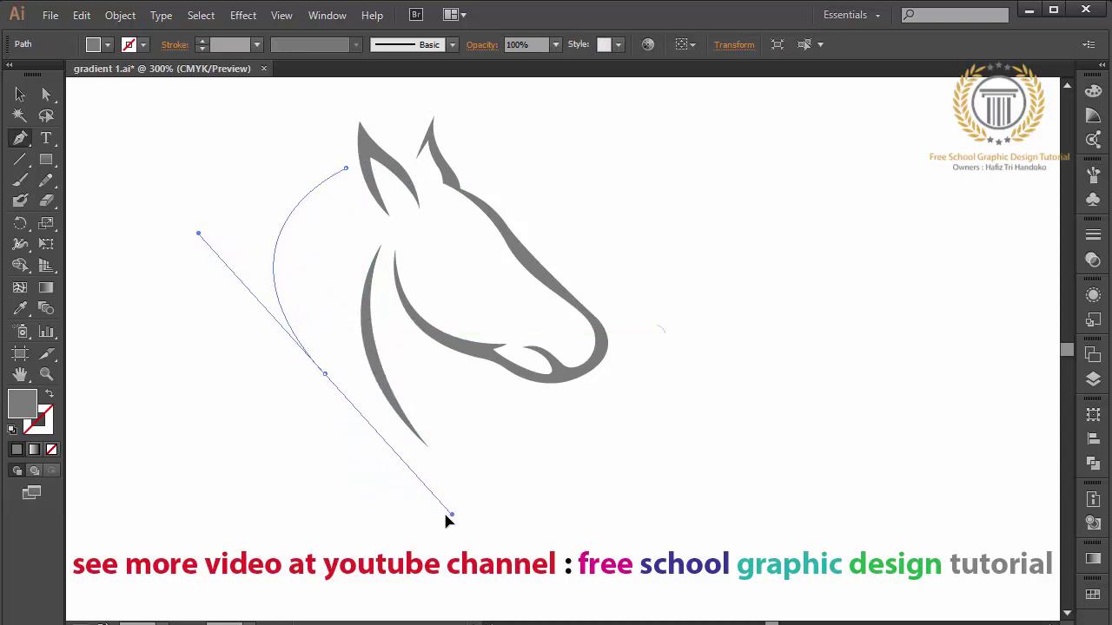
pyautogui.moveTo(325, 374); pyautogui.dragTo(272, 309)
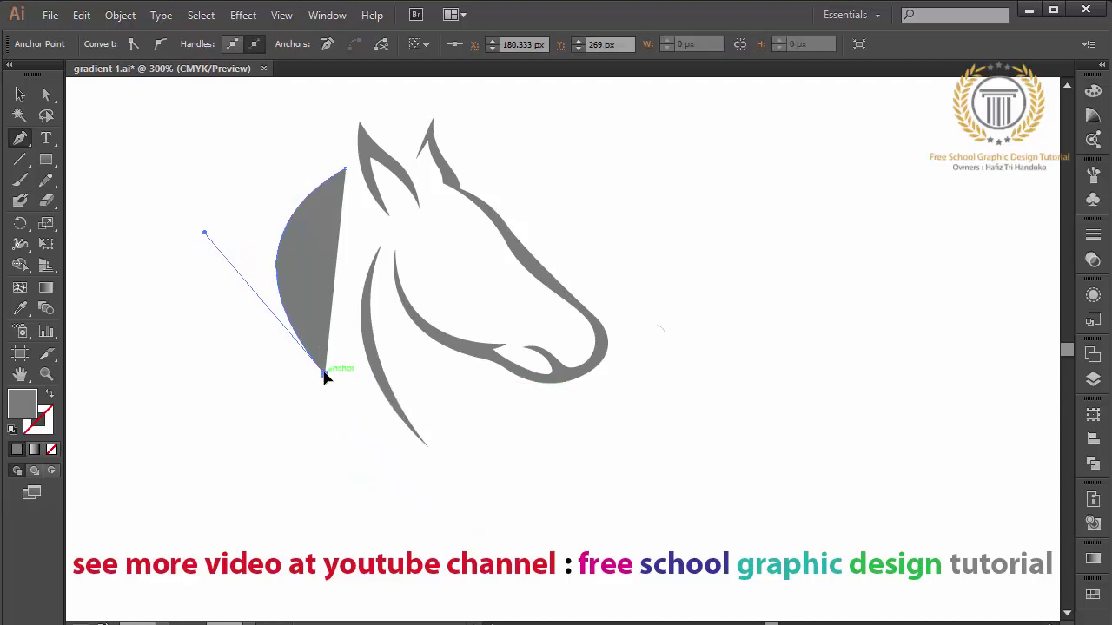
pyautogui.moveTo(265, 264)
pyautogui.mouseDown()
pyautogui.moveTo(258, 178)
pyautogui.moveTo(255, 191)
pyautogui.mouseUp()
pyautogui.click(346, 170)
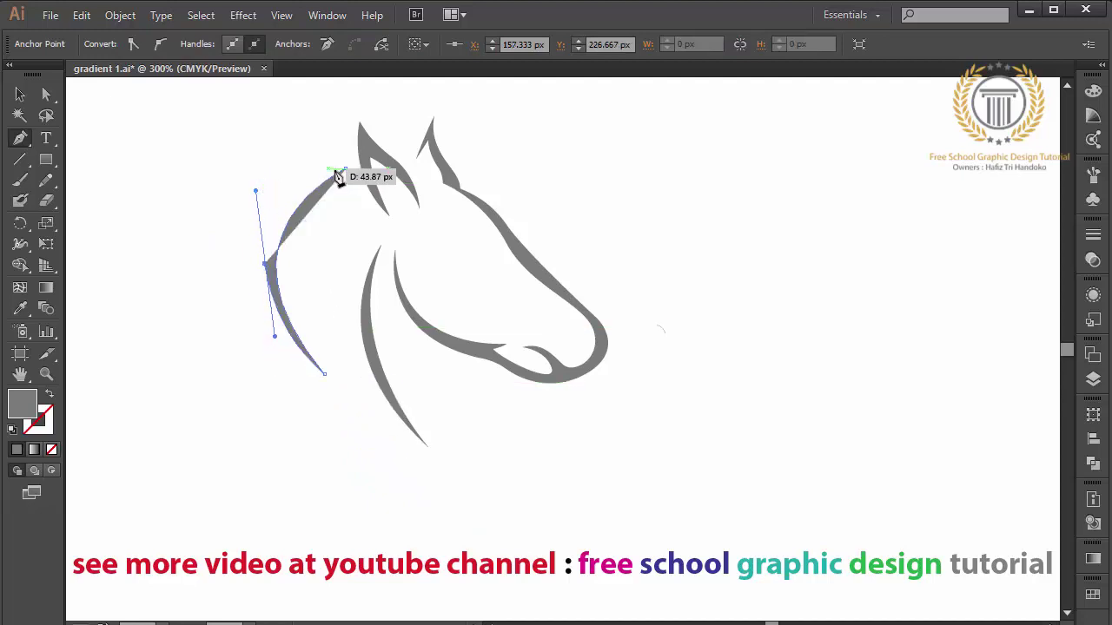
pyautogui.moveTo(346, 173); pyautogui.dragTo(360, 162)
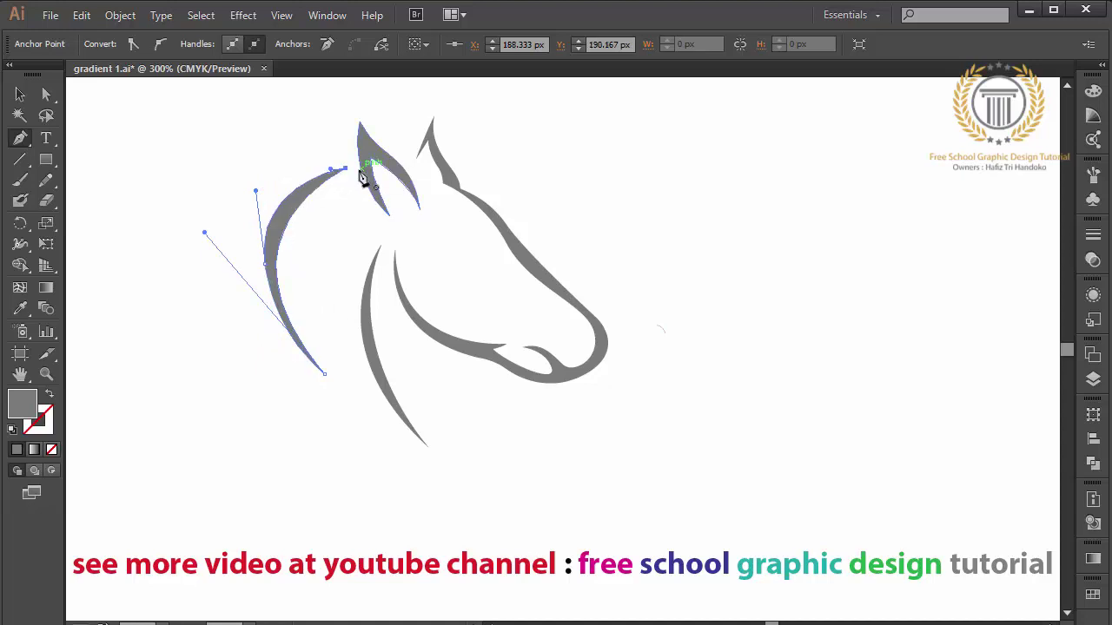
pyautogui.click(46, 93)
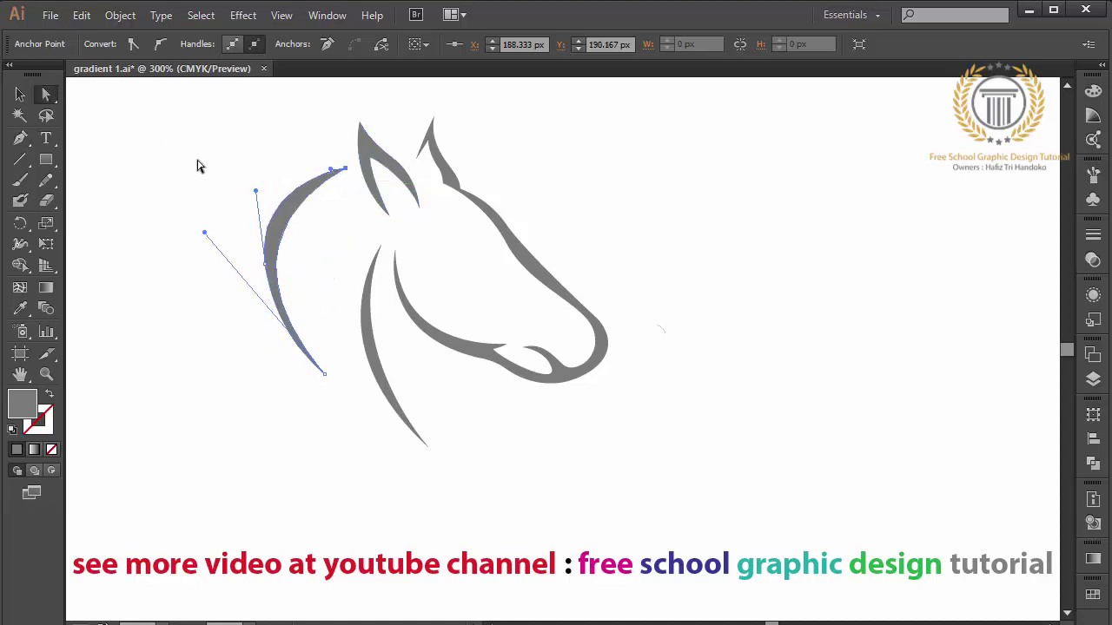
pyautogui.moveTo(256, 195); pyautogui.dragTo(264, 188)
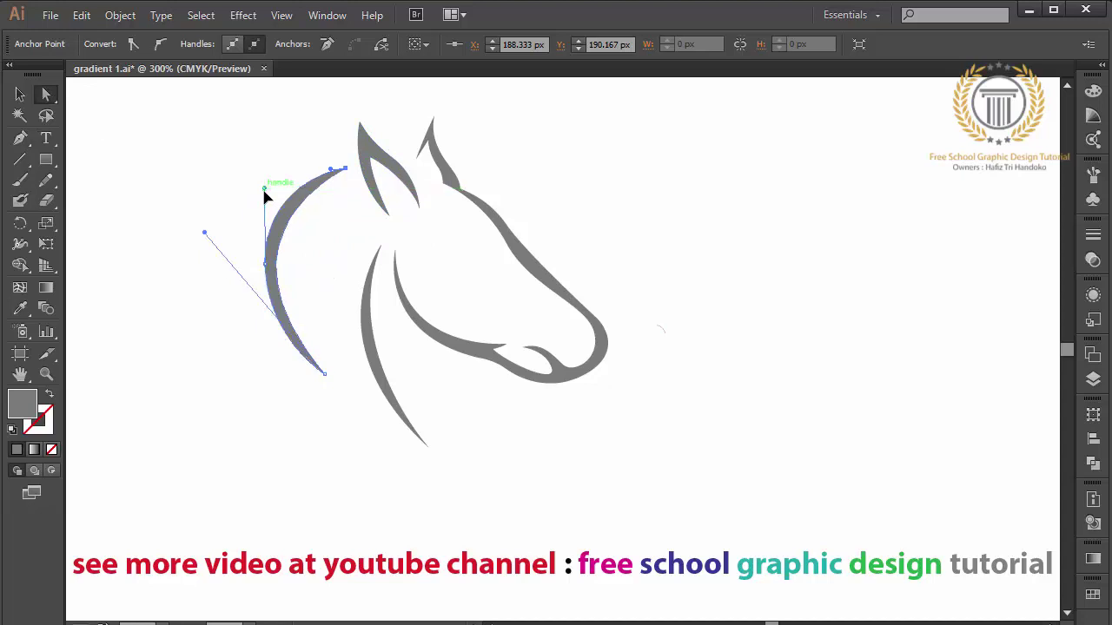
pyautogui.click(199, 233)
pyautogui.click(20, 138)
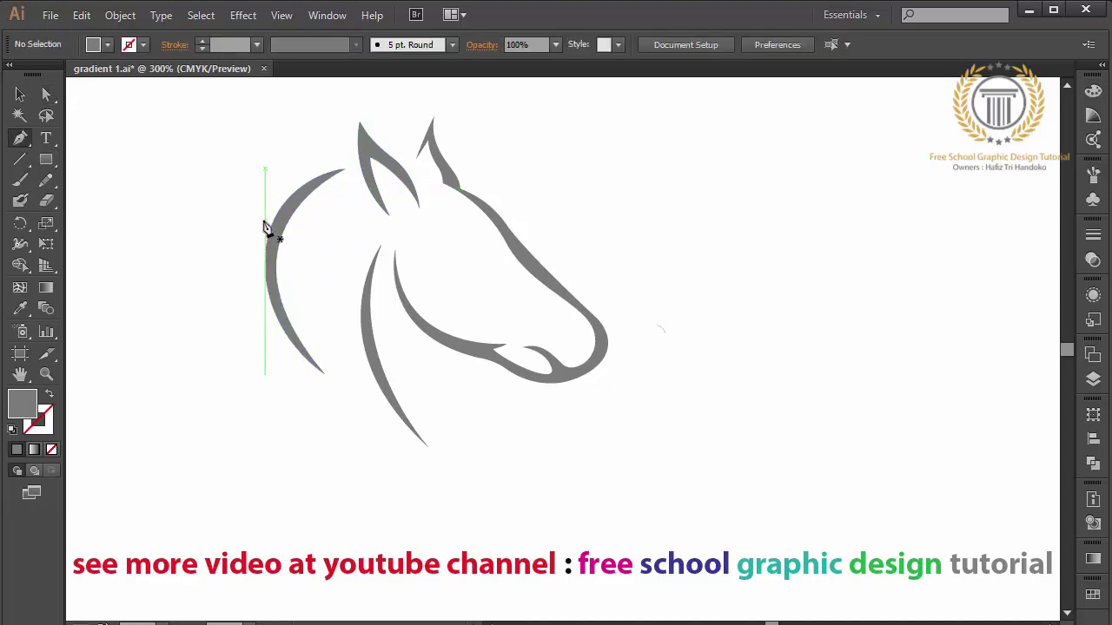
# Draw a slender crescent strand left of the mane and start another strand beside it.
pyautogui.click(242, 250)
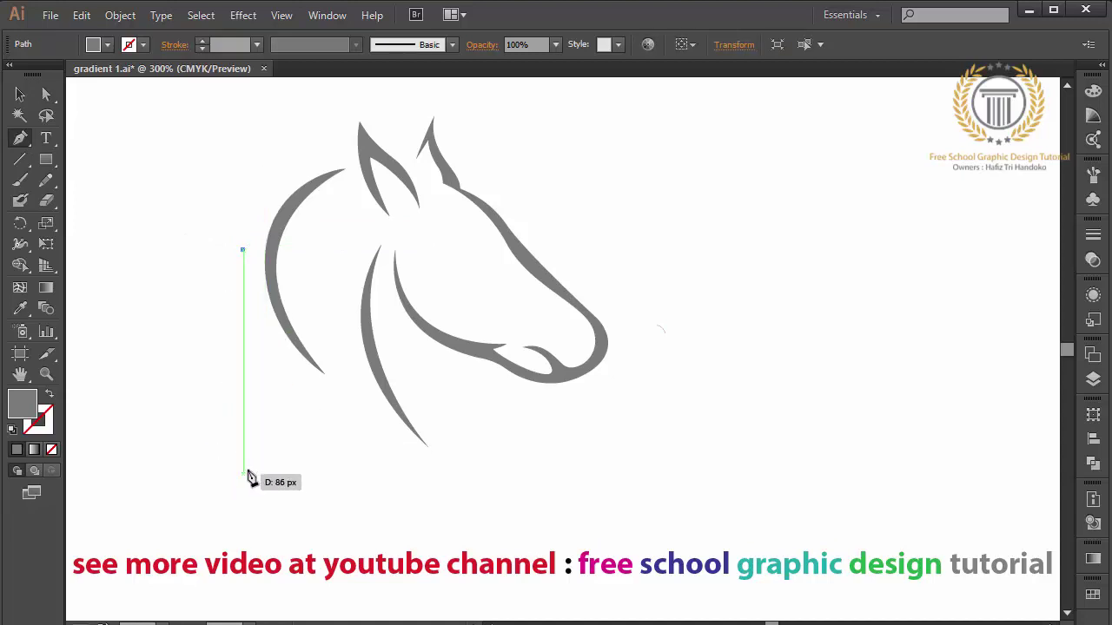
pyautogui.moveTo(259, 467); pyautogui.dragTo(354, 578)
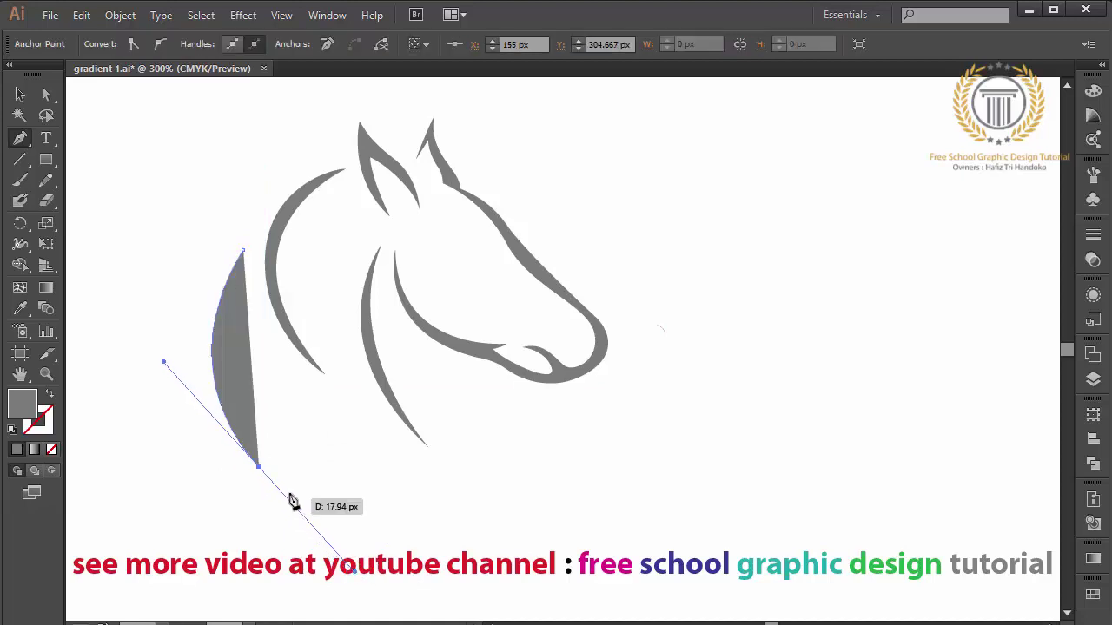
pyautogui.click(259, 467)
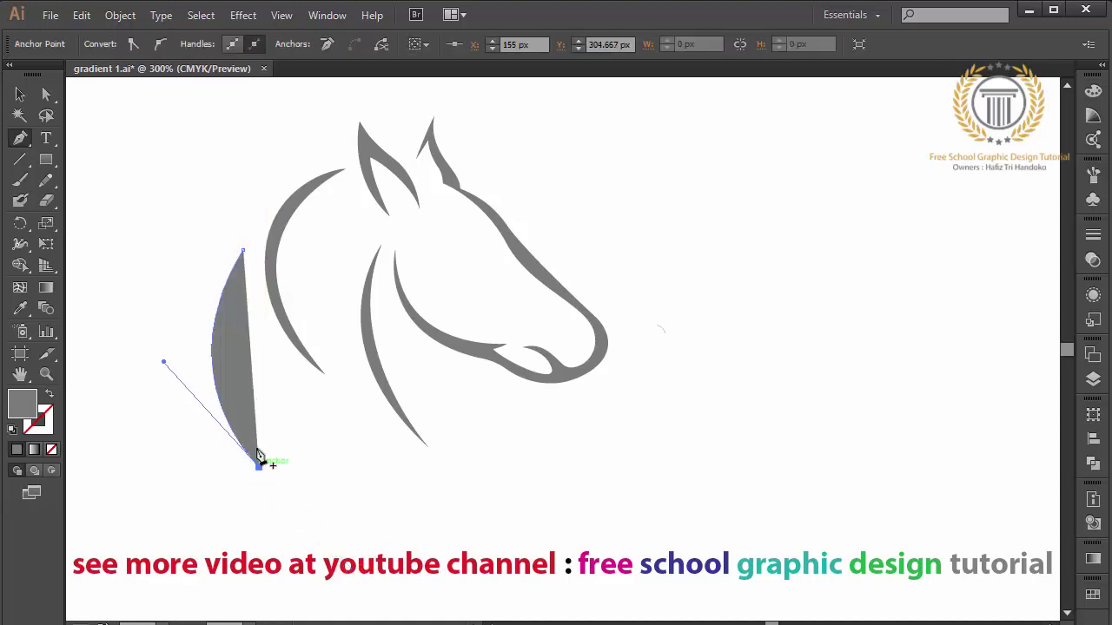
pyautogui.click(244, 251)
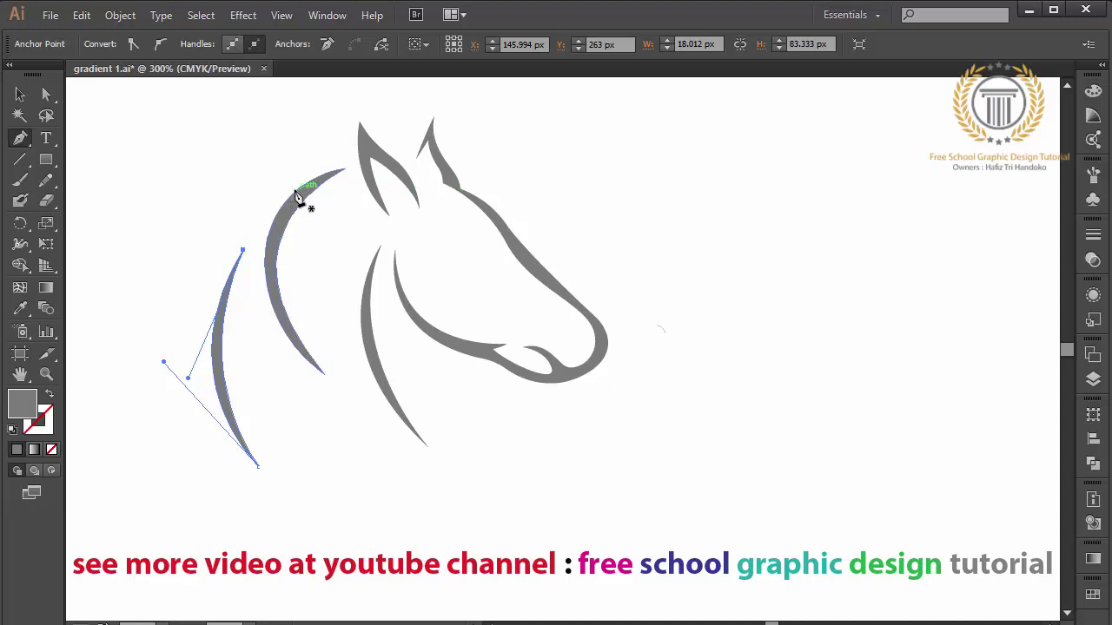
pyautogui.keyDown('ctrl'); pyautogui.click(258, 265); pyautogui.keyUp('ctrl')
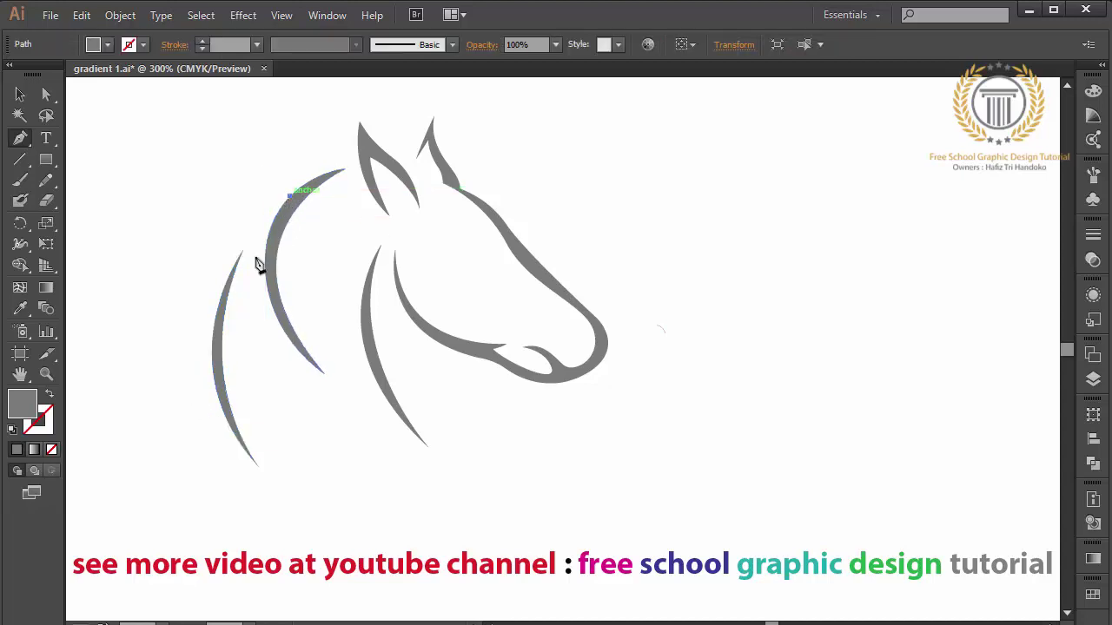
pyautogui.moveTo(259, 365)
pyautogui.mouseDown()
pyautogui.moveTo(306, 508)
pyautogui.moveTo(308, 486)
pyautogui.mouseUp()
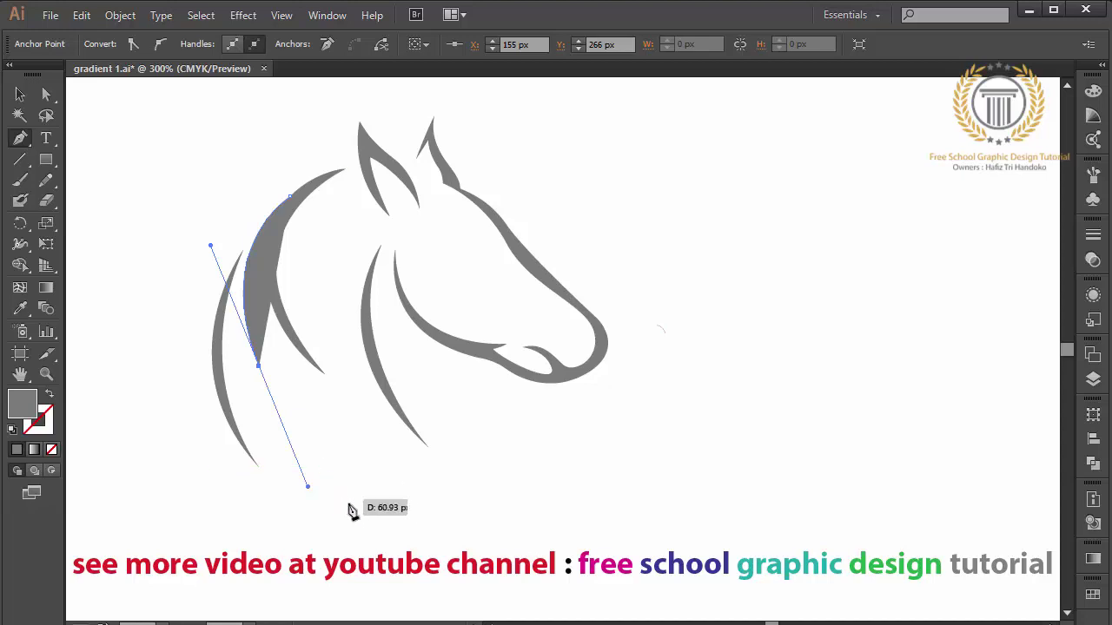
# Place the mane strand's lower tip well below the neck, retrying until positioned.
pyautogui.click(345, 500)
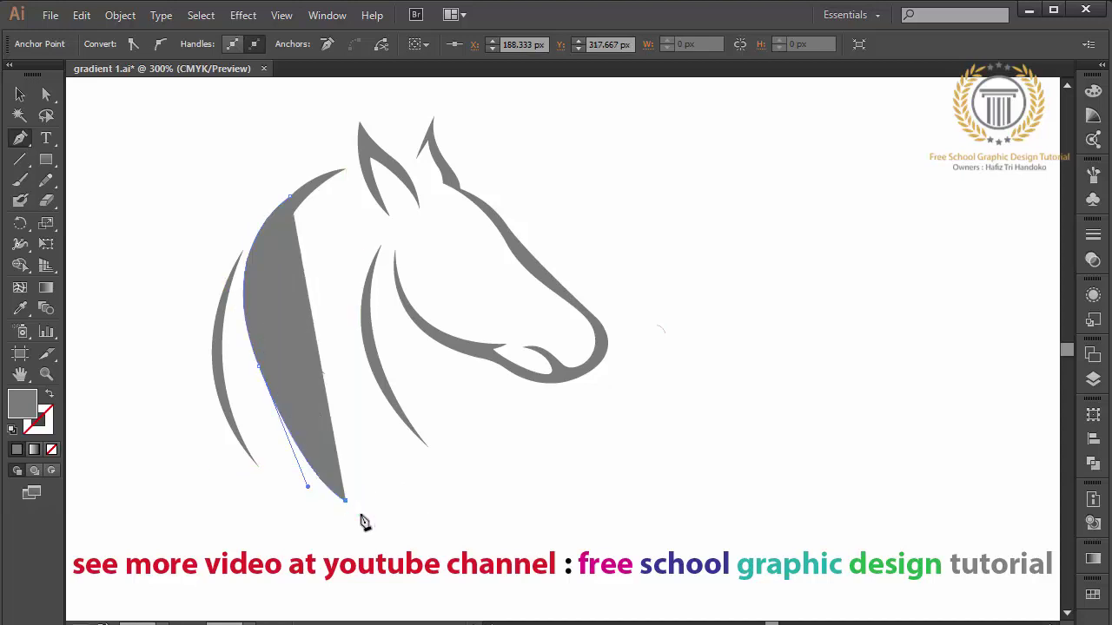
pyautogui.hotkey('ctrl', 'z')
pyautogui.click(363, 532)
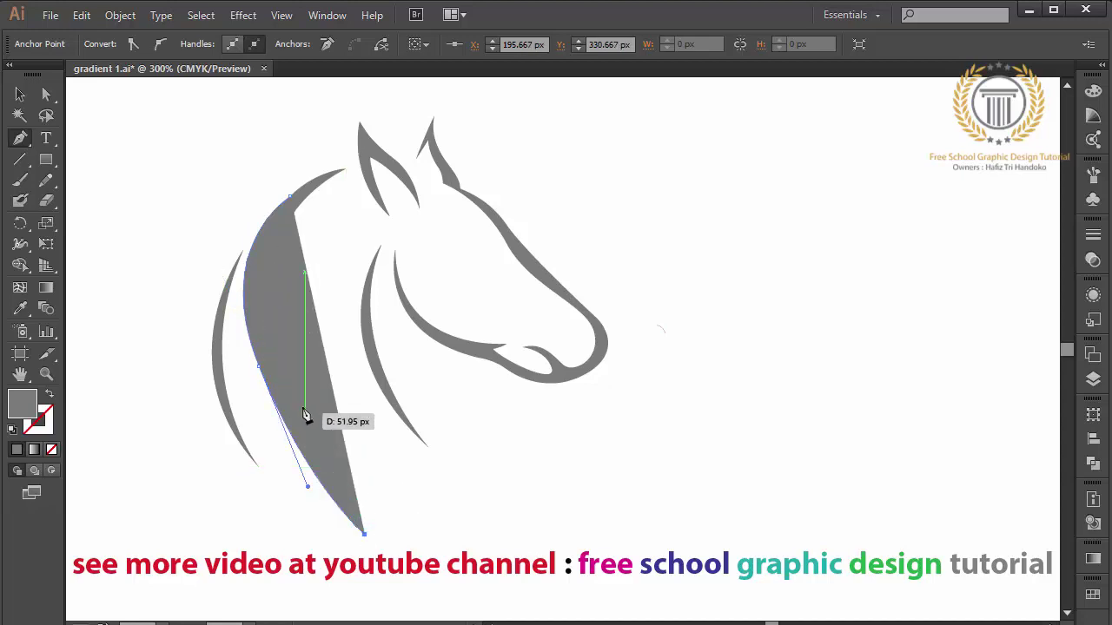
pyautogui.hotkey('ctrl', 'z')
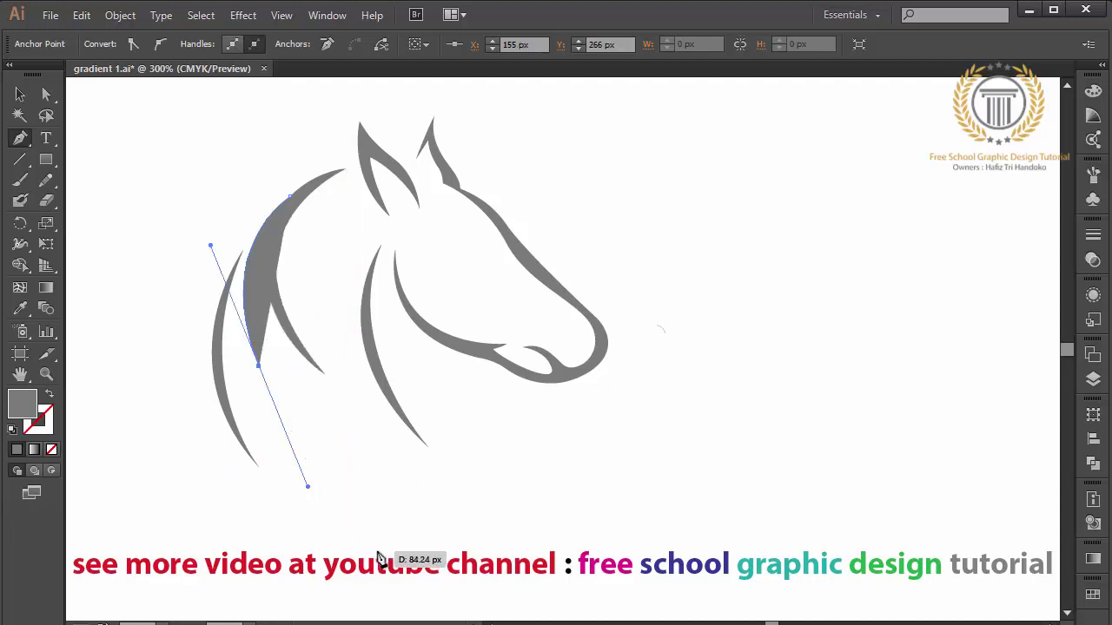
pyautogui.click(375, 550)
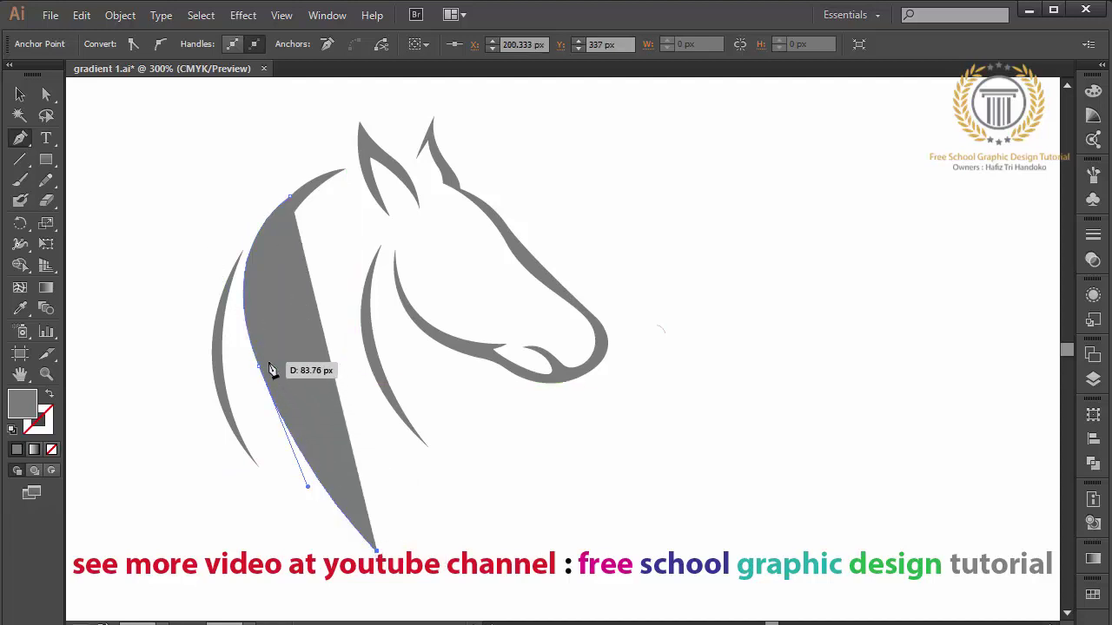
# Reshape the strand's curves into a long taper sweeping back up to the mane top.
pyautogui.moveTo(276, 380); pyautogui.dragTo(268, 367)
pyautogui.moveTo(242, 279); pyautogui.dragTo(298, 207)
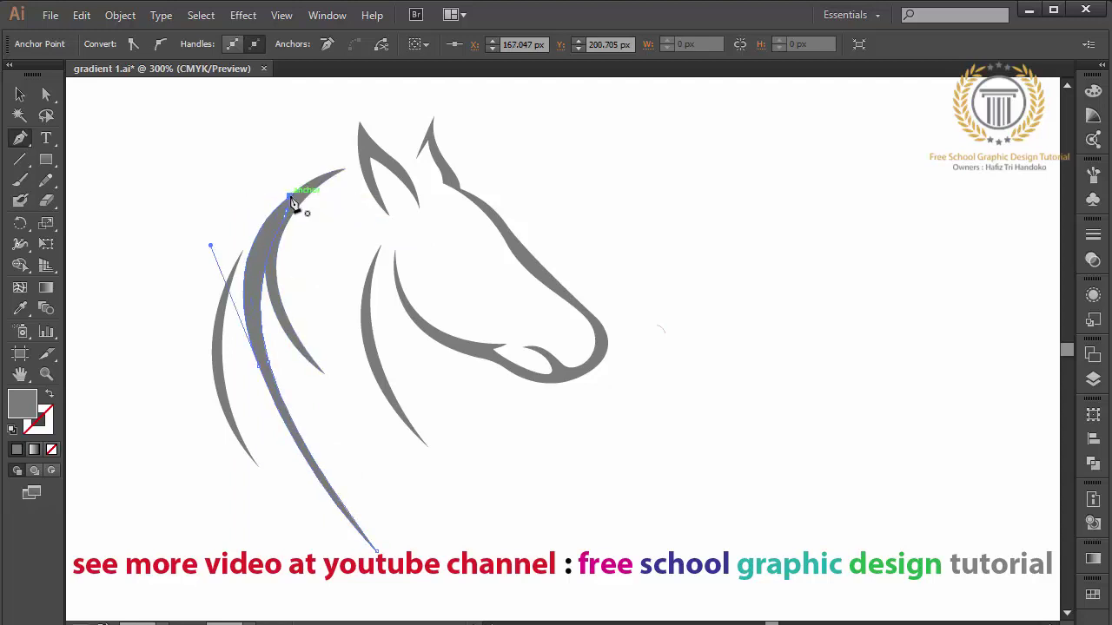
pyautogui.click(267, 364)
pyautogui.moveTo(246, 280); pyautogui.dragTo(236, 252)
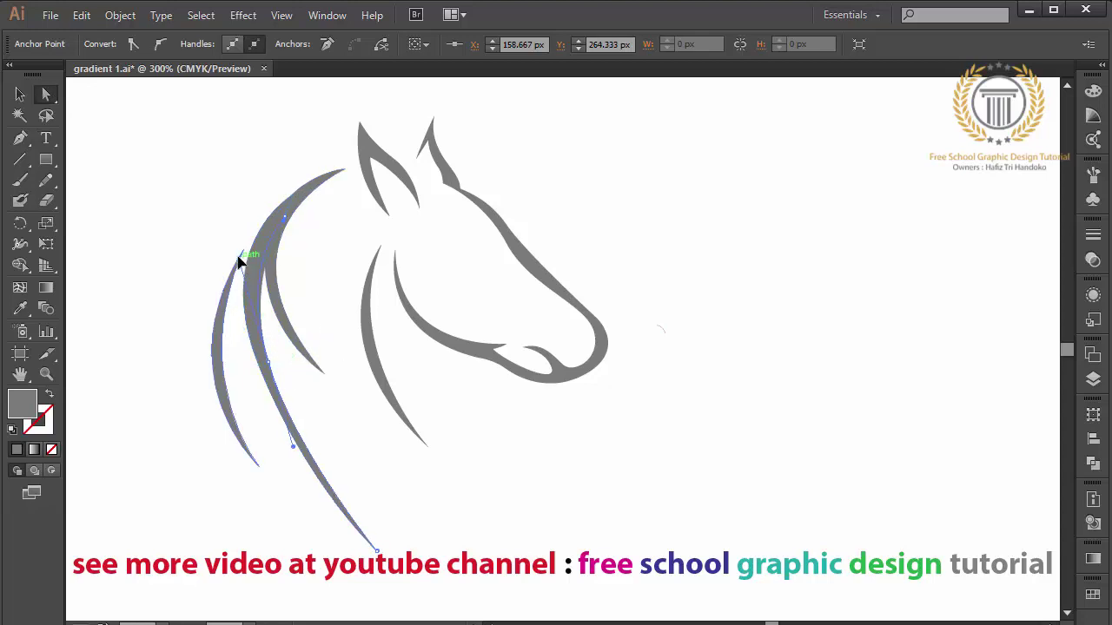
pyautogui.click(315, 386)
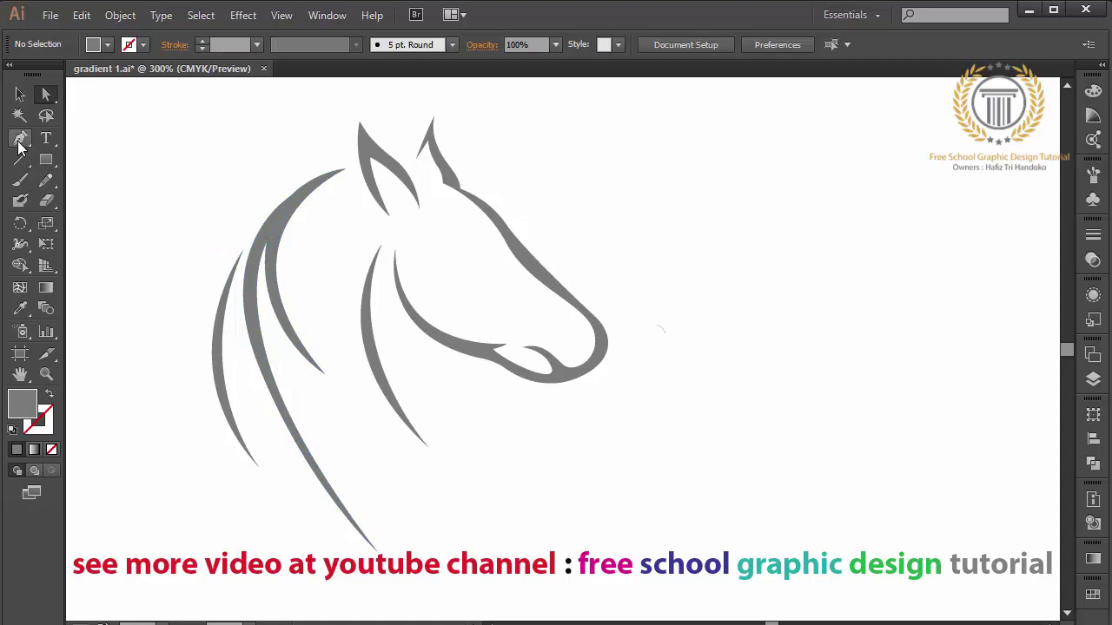
# Draw a small curved closed eye shape on the horse's face below the ears with the Pen tool.
pyautogui.click(19, 139)
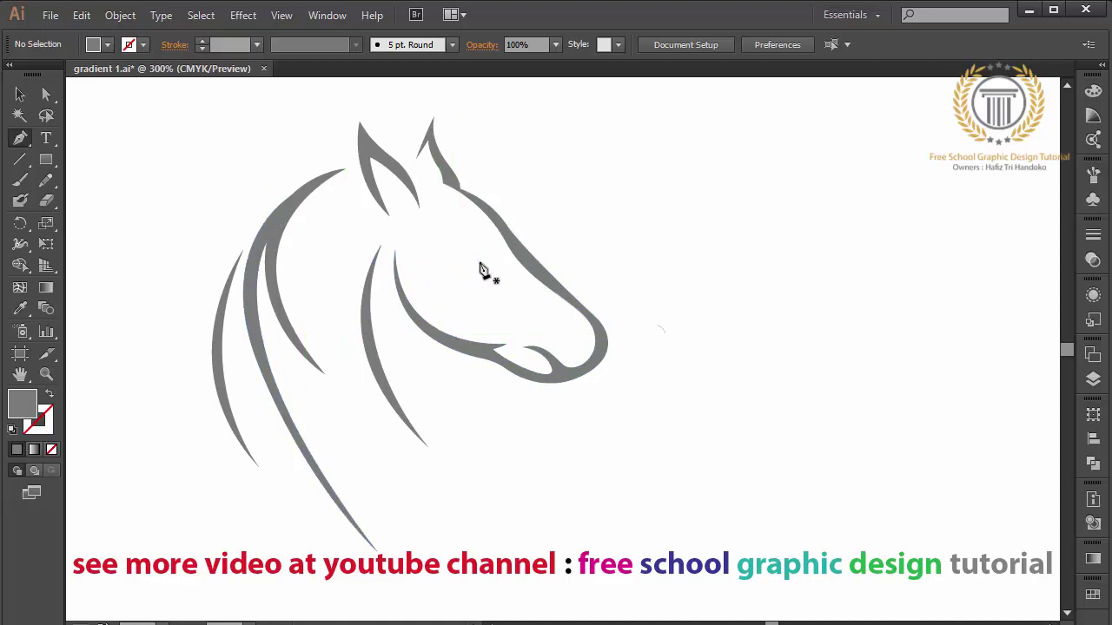
pyautogui.click(438, 229)
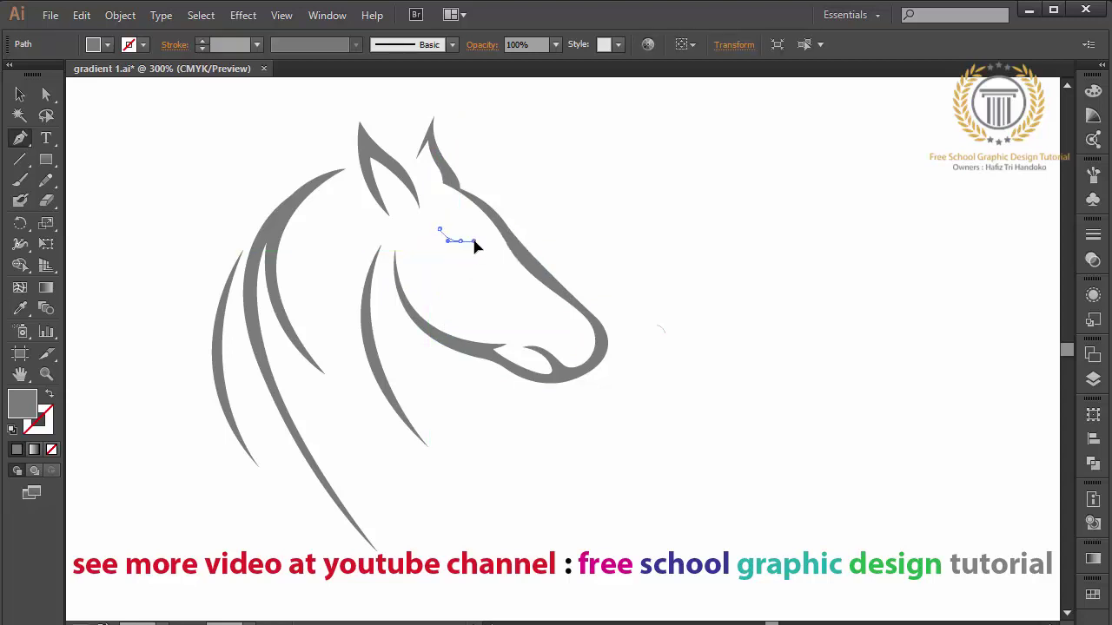
pyautogui.moveTo(476, 250); pyautogui.dragTo(481, 258)
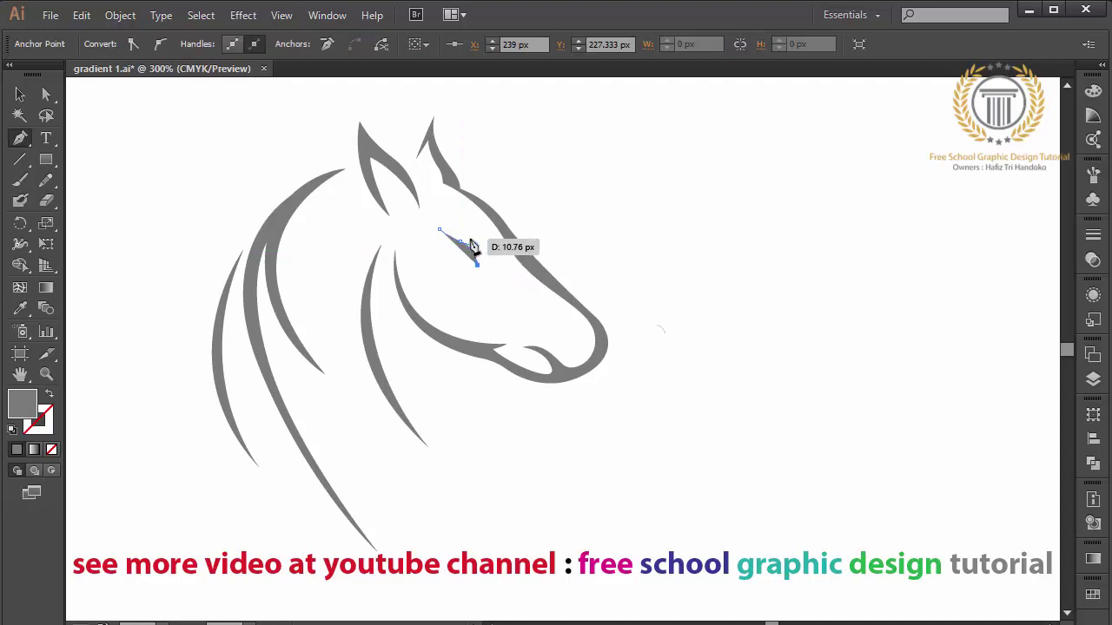
pyautogui.moveTo(480, 258); pyautogui.dragTo(434, 230)
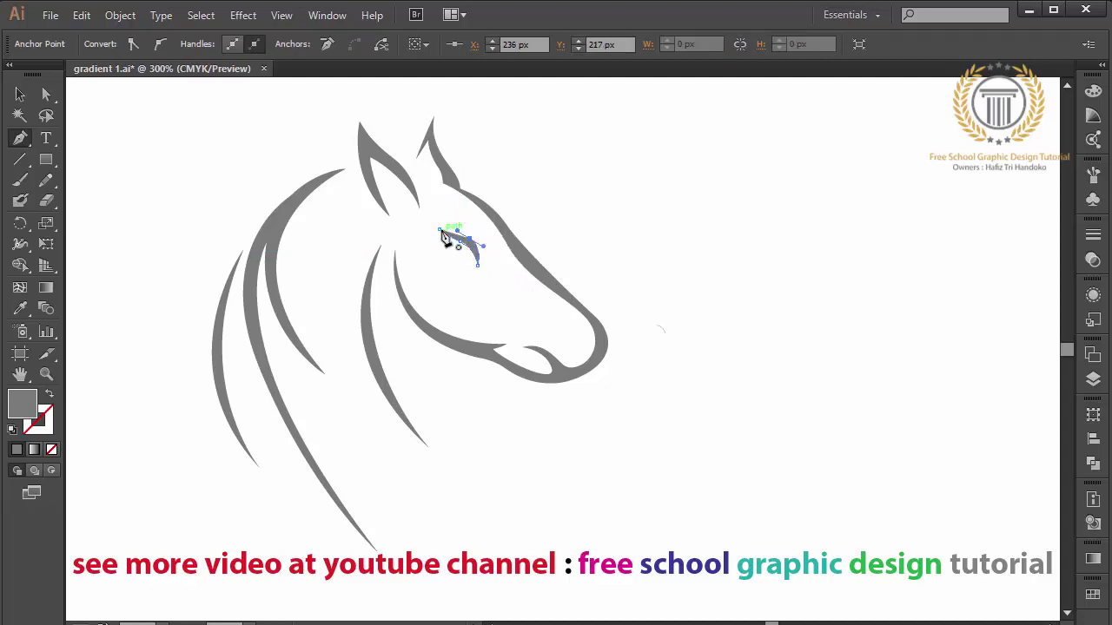
pyautogui.keyDown('ctrl'); pyautogui.click(431, 229); pyautogui.keyUp('ctrl')
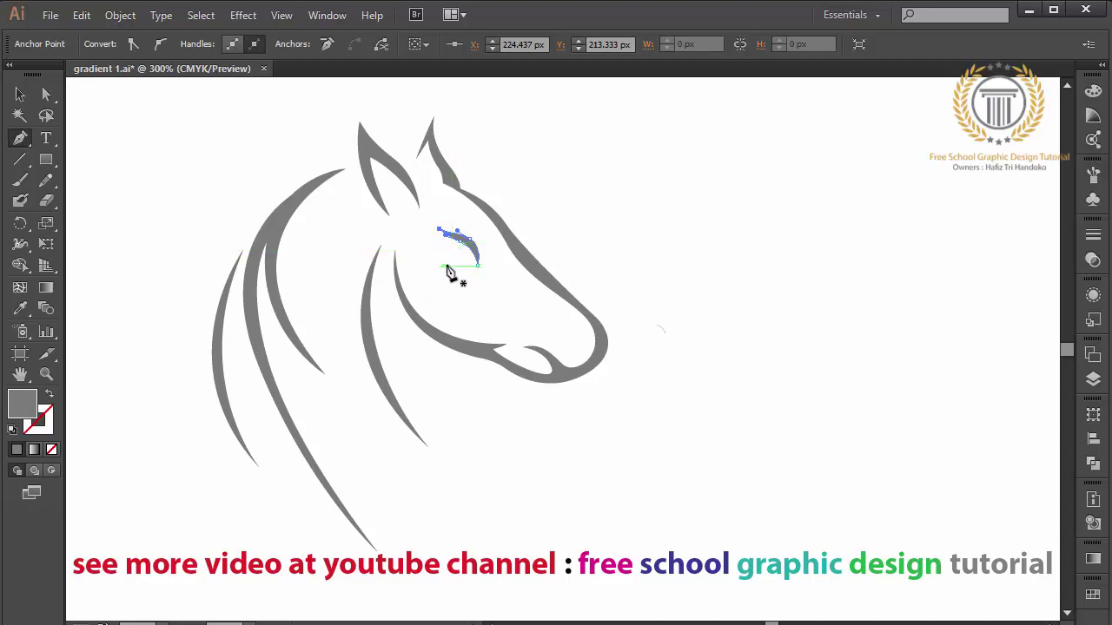
pyautogui.click(478, 310)
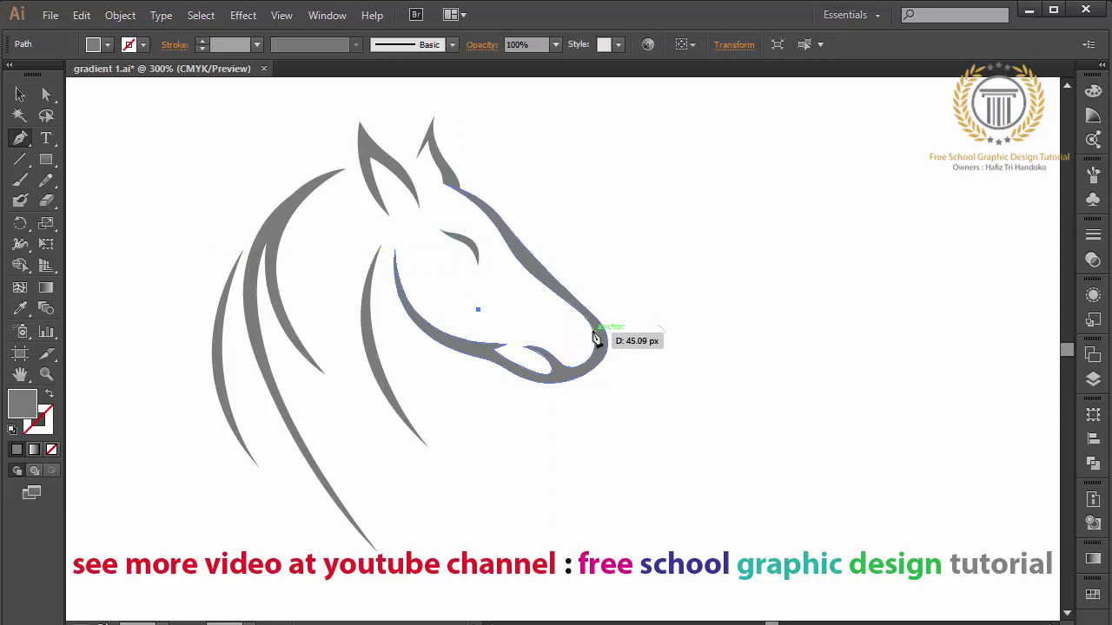
pyautogui.hotkey('ctrl', 'shift', 'a')
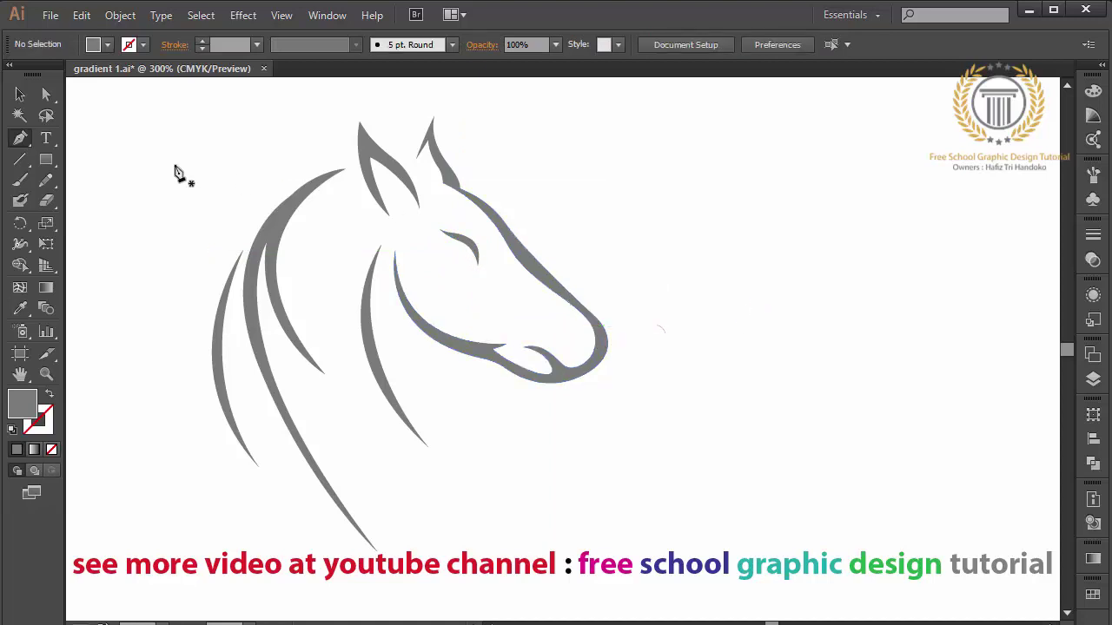
# Scale the whole horse down proportionally and move it to the left.
pyautogui.click(29, 97)
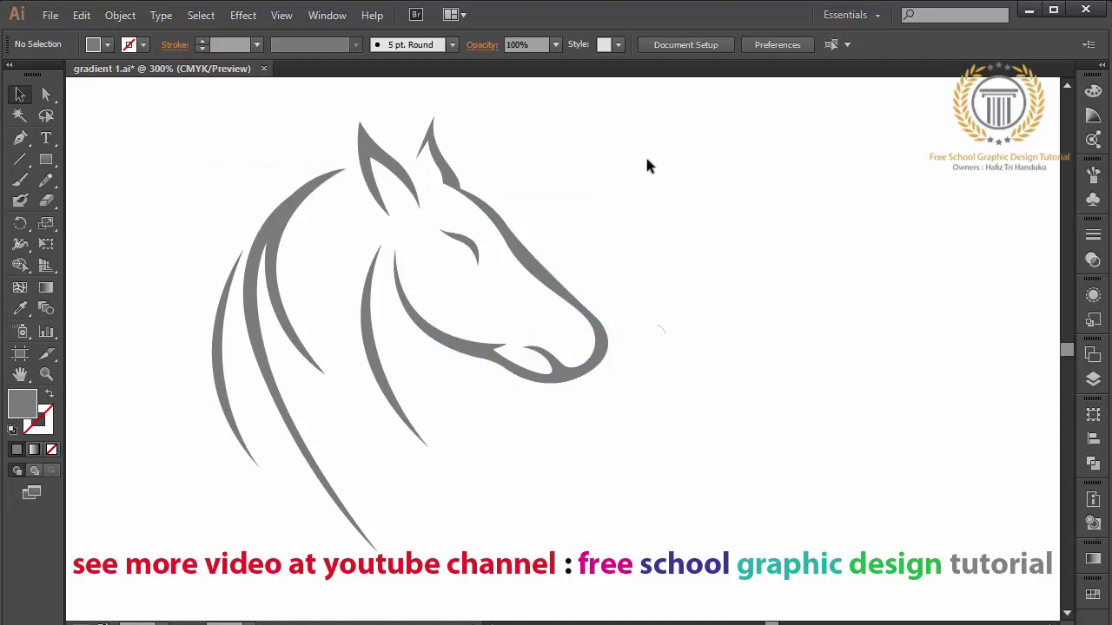
pyautogui.moveTo(647, 165); pyautogui.dragTo(209, 400)
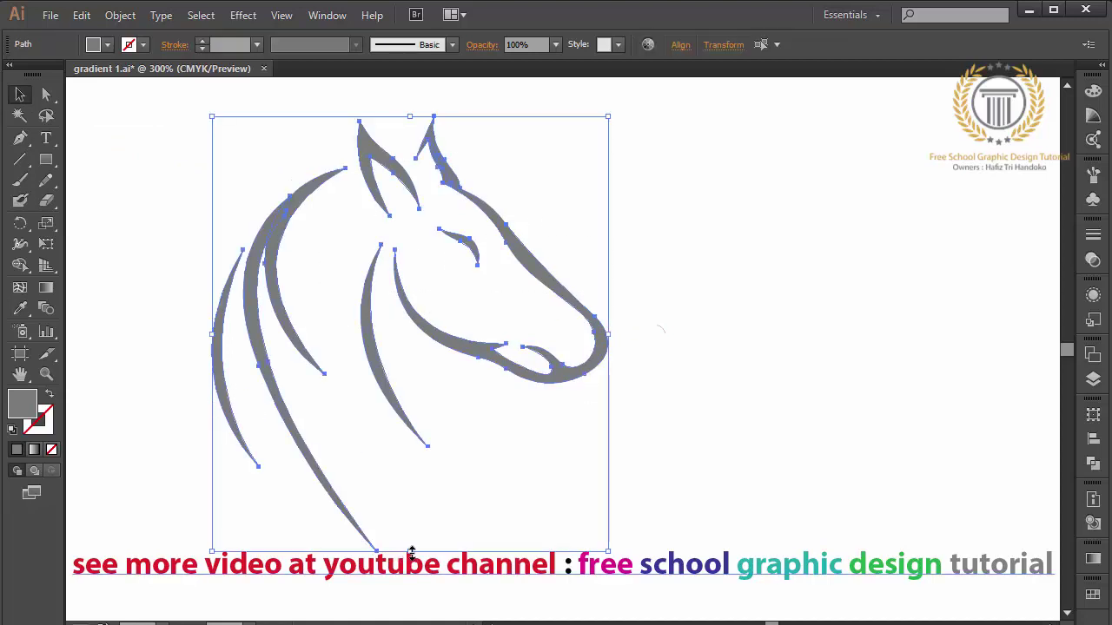
pyautogui.moveTo(411, 553)
pyautogui.mouseDown()
pyautogui.moveTo(440, 433)
pyautogui.moveTo(420, 400)
pyautogui.mouseUp()
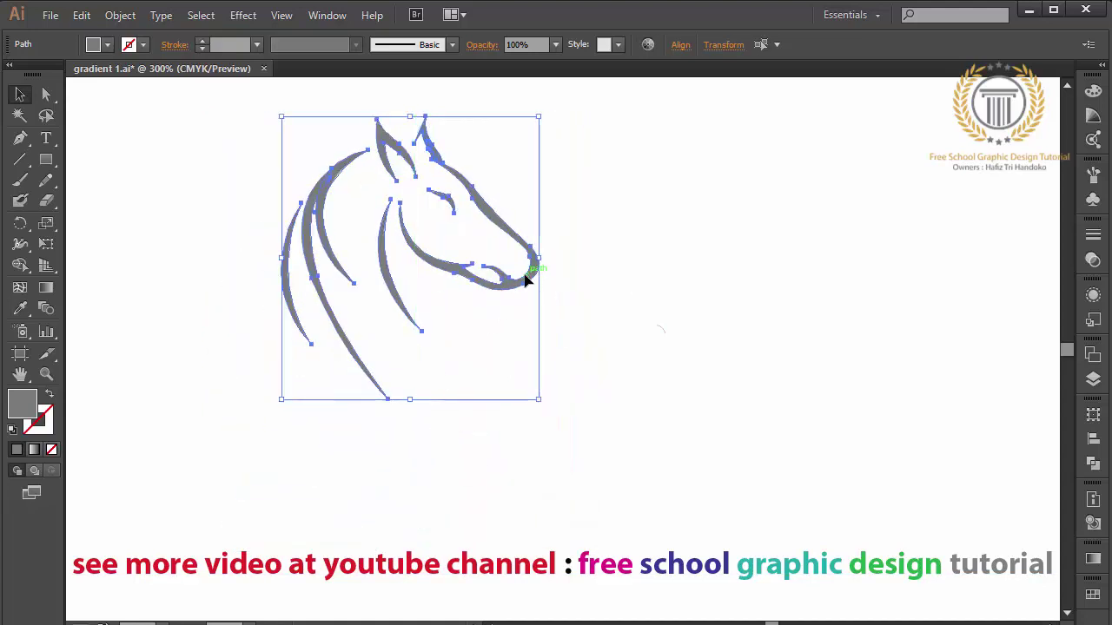
pyautogui.moveTo(529, 283); pyautogui.dragTo(423, 318)
pyautogui.rightClick(390, 321)
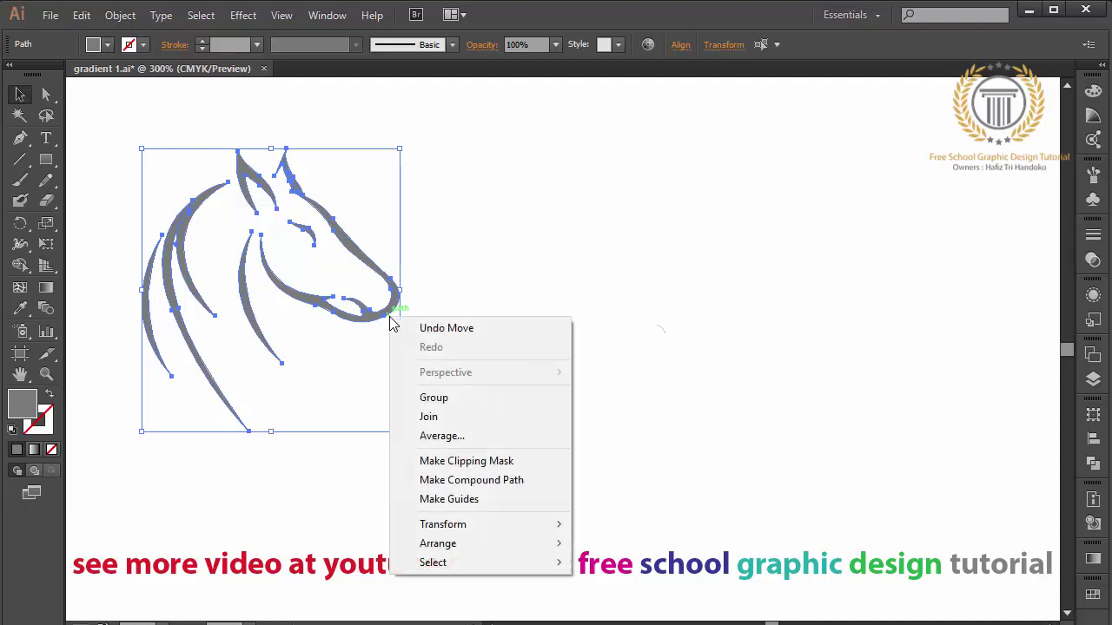
pyautogui.click(122, 237)
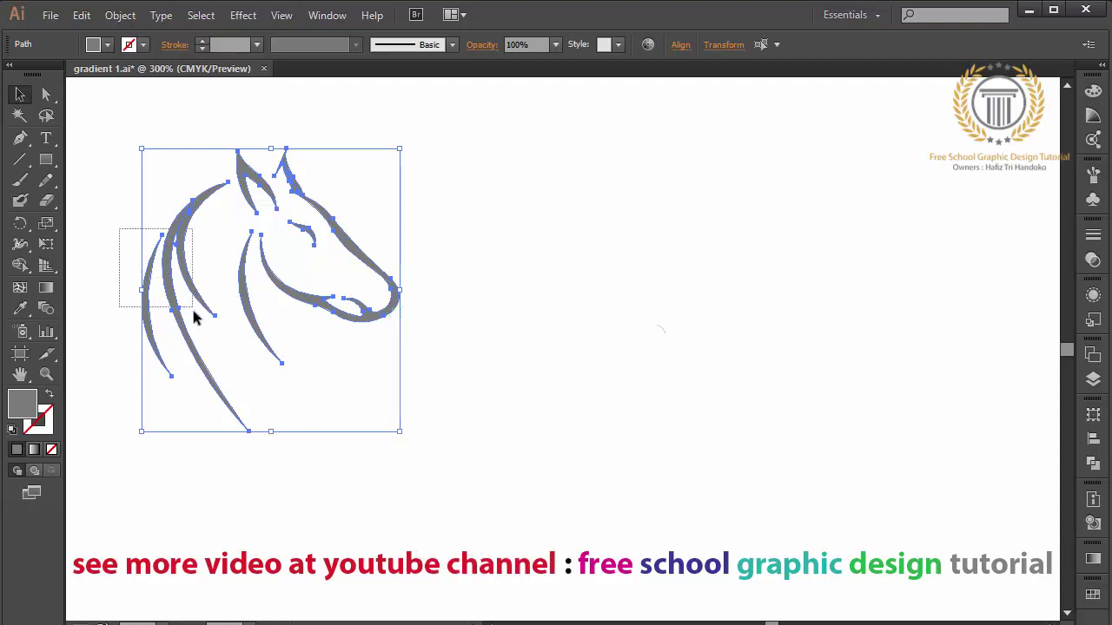
# Unite the left mane strands, then unite the head with its front neck strand.
pyautogui.moveTo(120, 230); pyautogui.dragTo(198, 329)
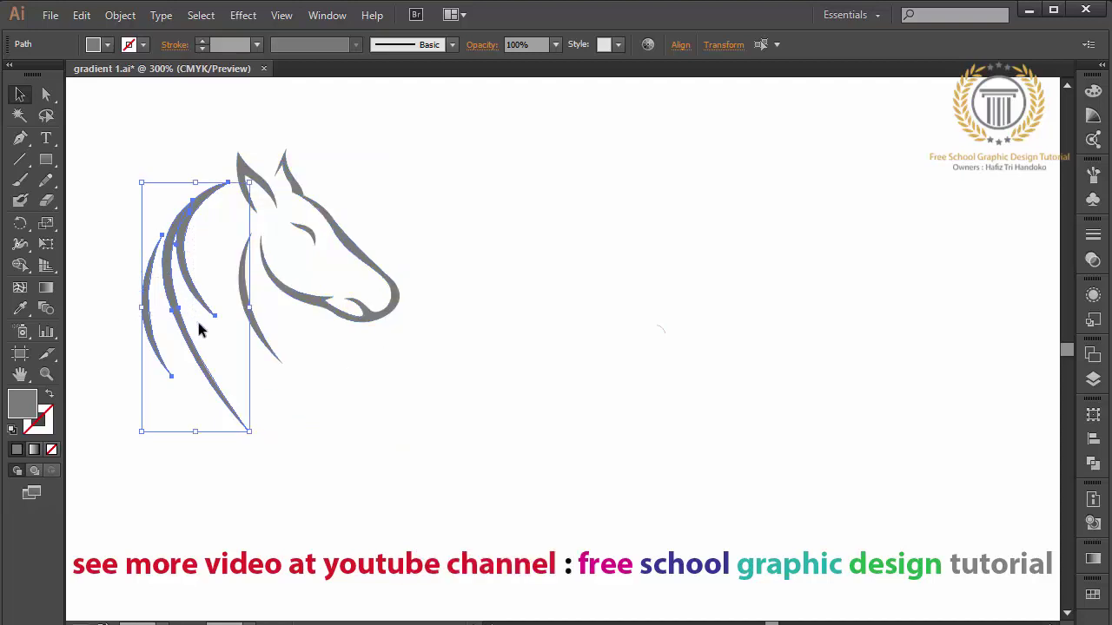
pyautogui.click(1092, 464)
pyautogui.click(889, 442)
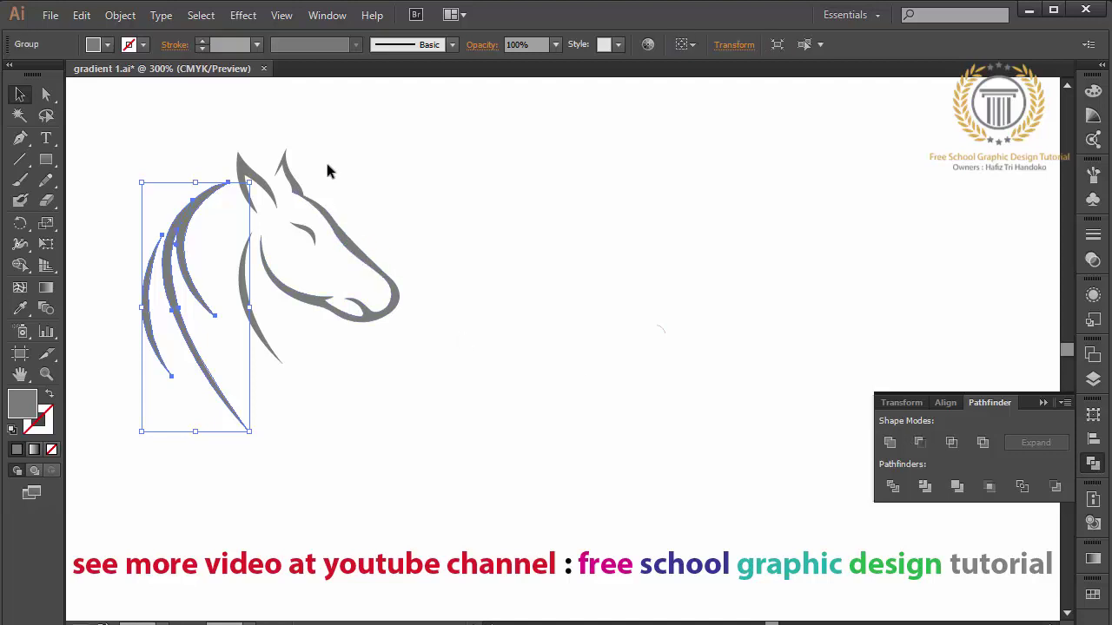
pyautogui.click(254, 208)
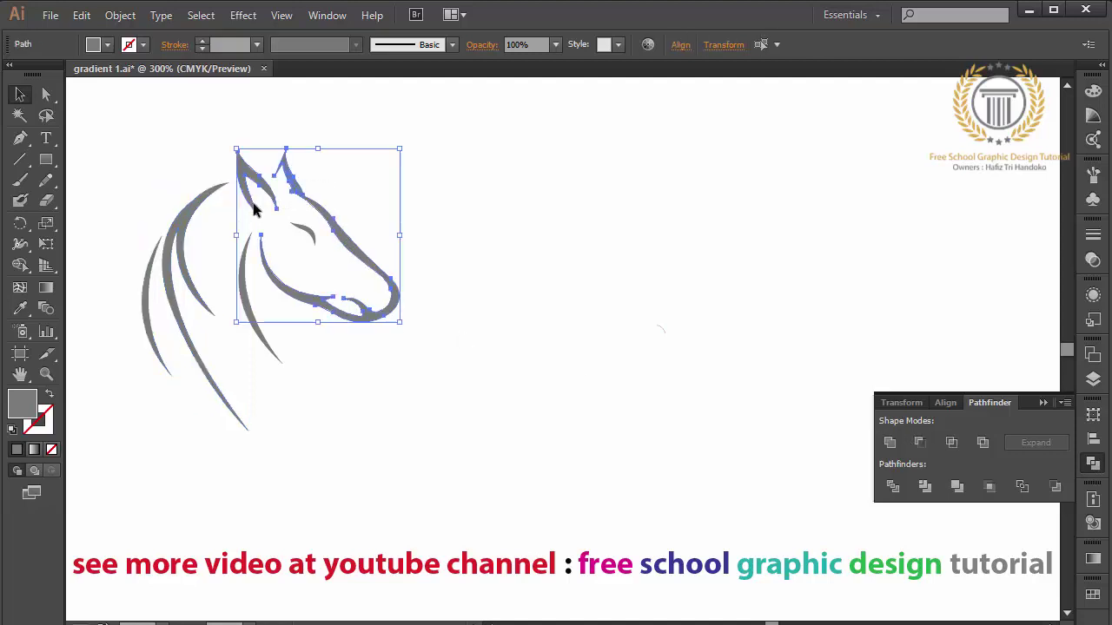
pyautogui.keyDown('shift'); pyautogui.click(275, 352); pyautogui.keyUp('shift')
pyautogui.click(889, 444)
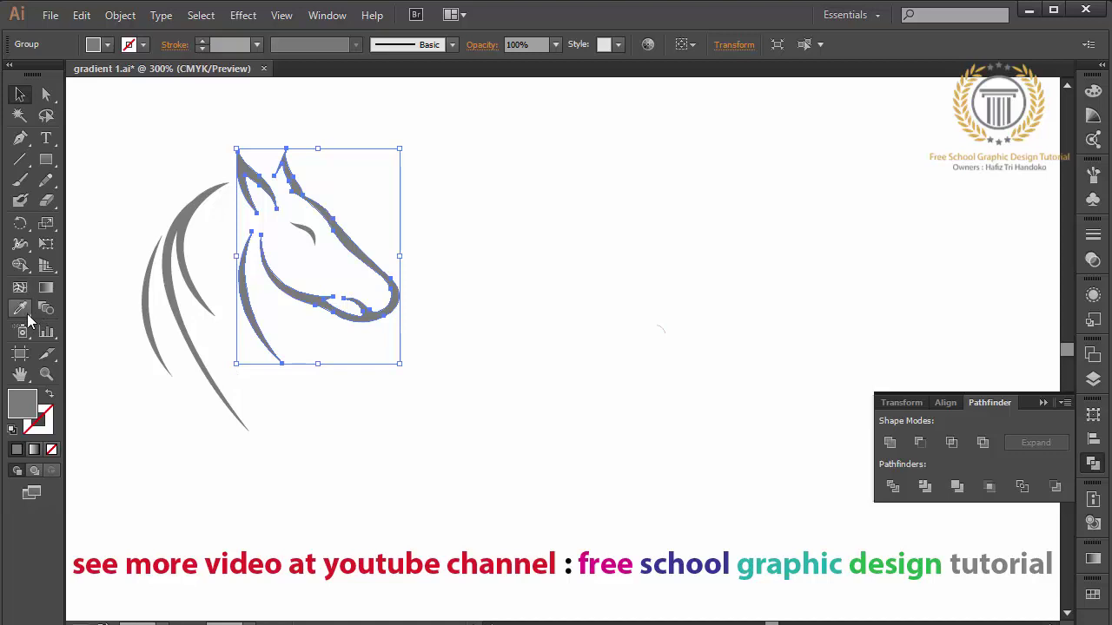
# Fill the horse head group with a saturated purple.
pyautogui.doubleClick(26, 401)
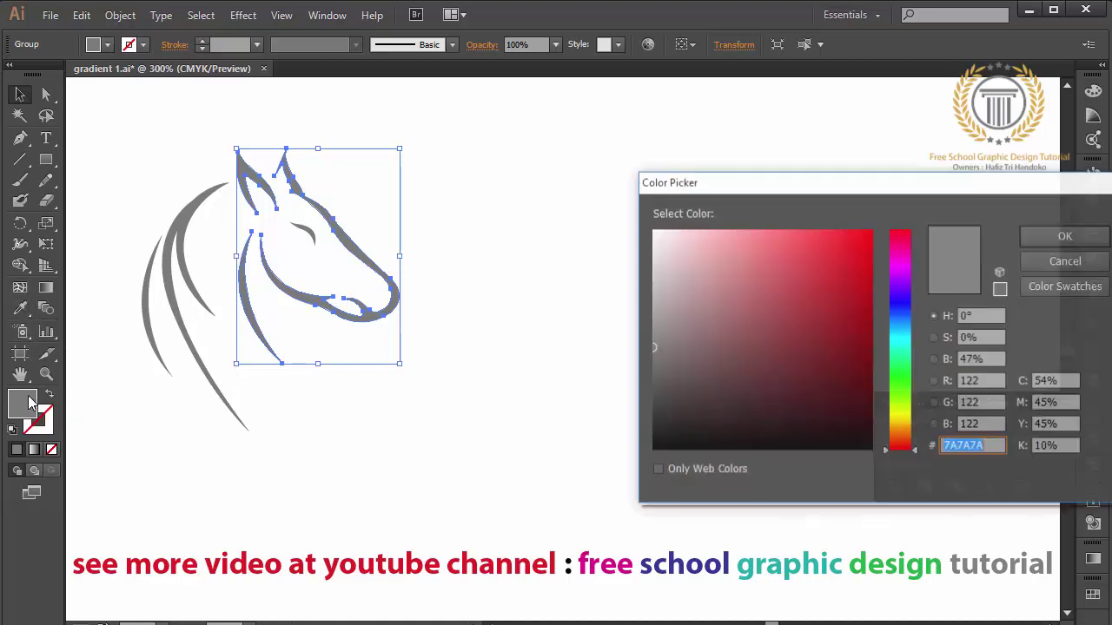
pyautogui.moveTo(840, 328); pyautogui.dragTo(909, 280)
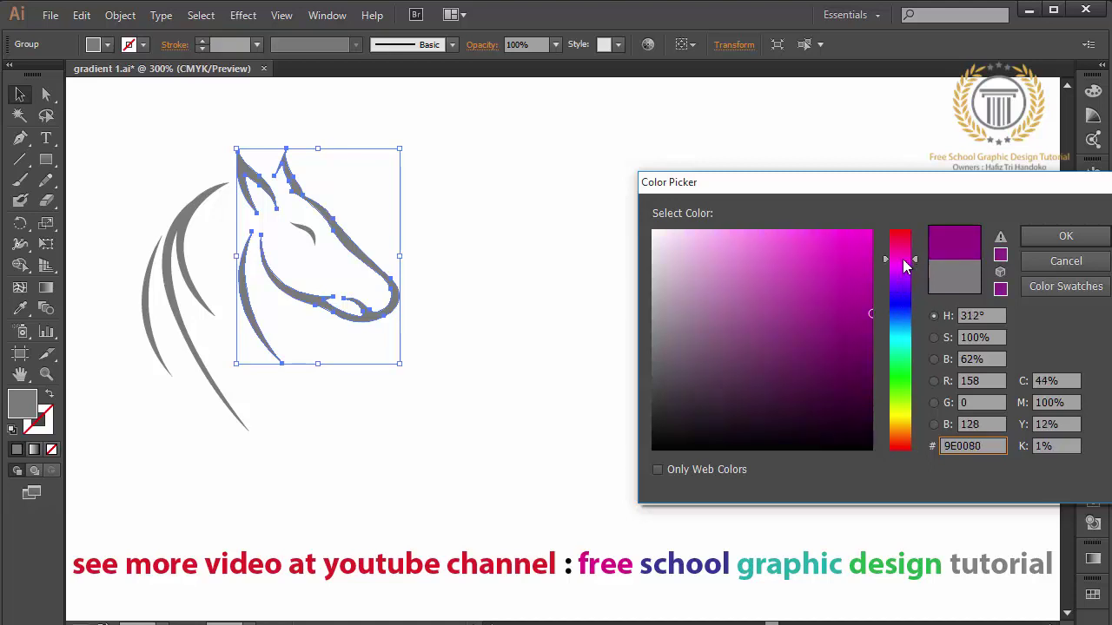
pyautogui.click(1034, 235)
pyautogui.click(513, 352)
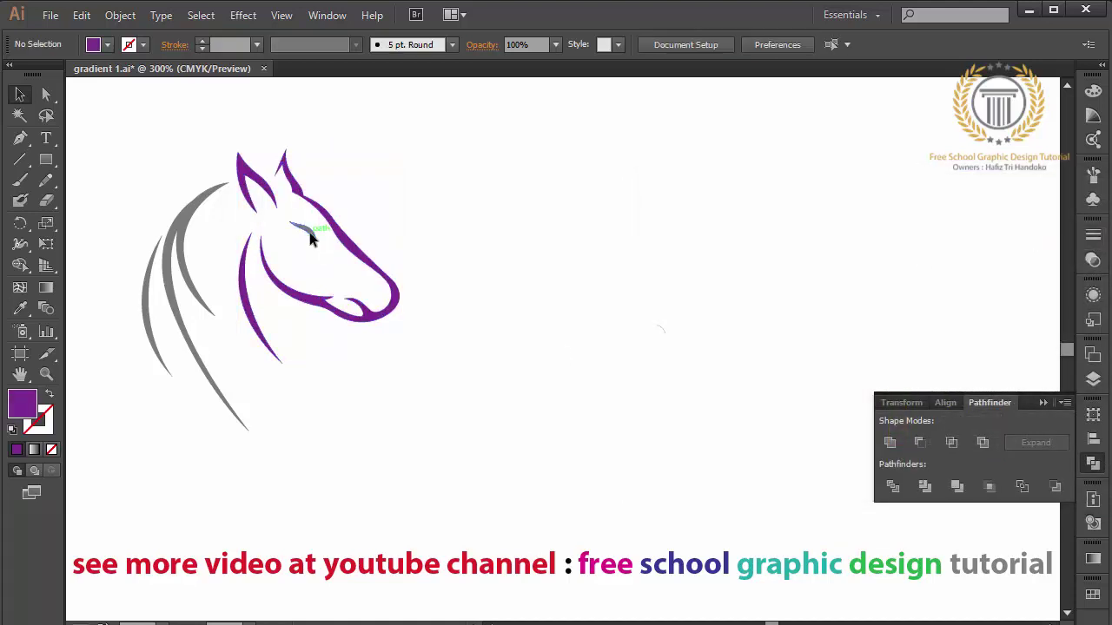
# Group the grey mane and eye strokes and recolour them purple to match.
pyautogui.click(164, 214)
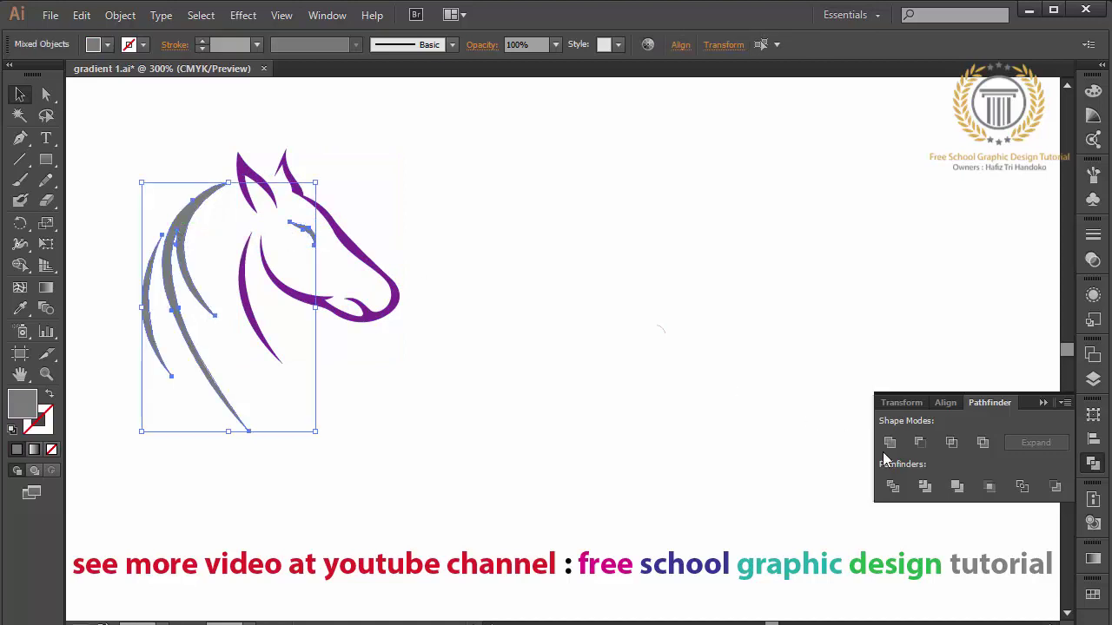
pyautogui.hotkey('ctrl', 'g')
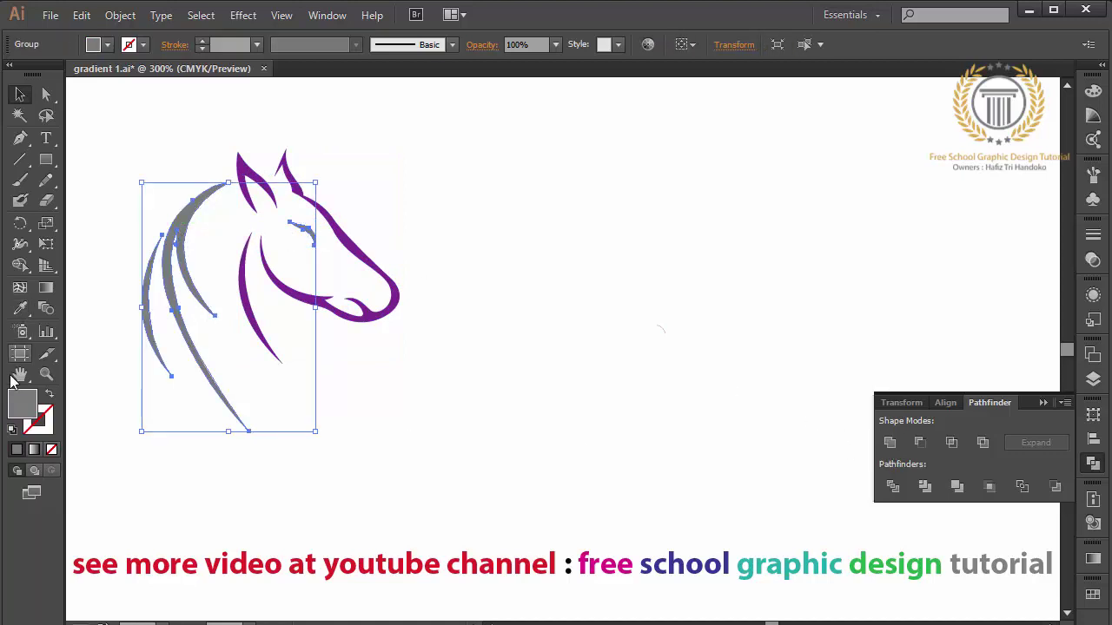
pyautogui.doubleClick(22, 403)
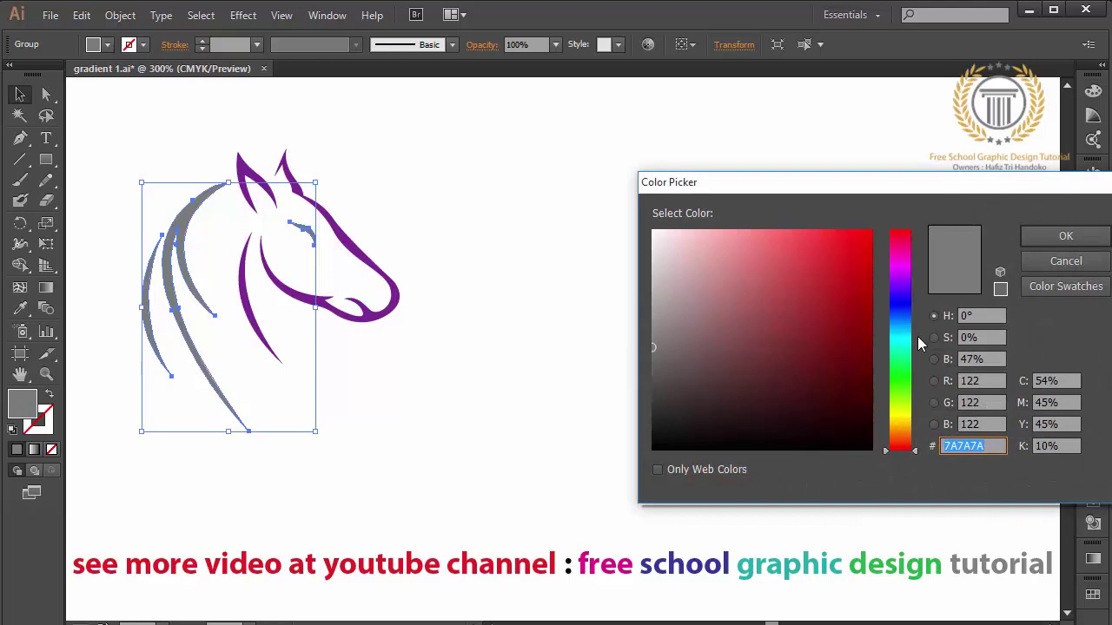
pyautogui.moveTo(906, 299)
pyautogui.mouseDown()
pyautogui.moveTo(906, 278)
pyautogui.moveTo(871, 260)
pyautogui.mouseUp()
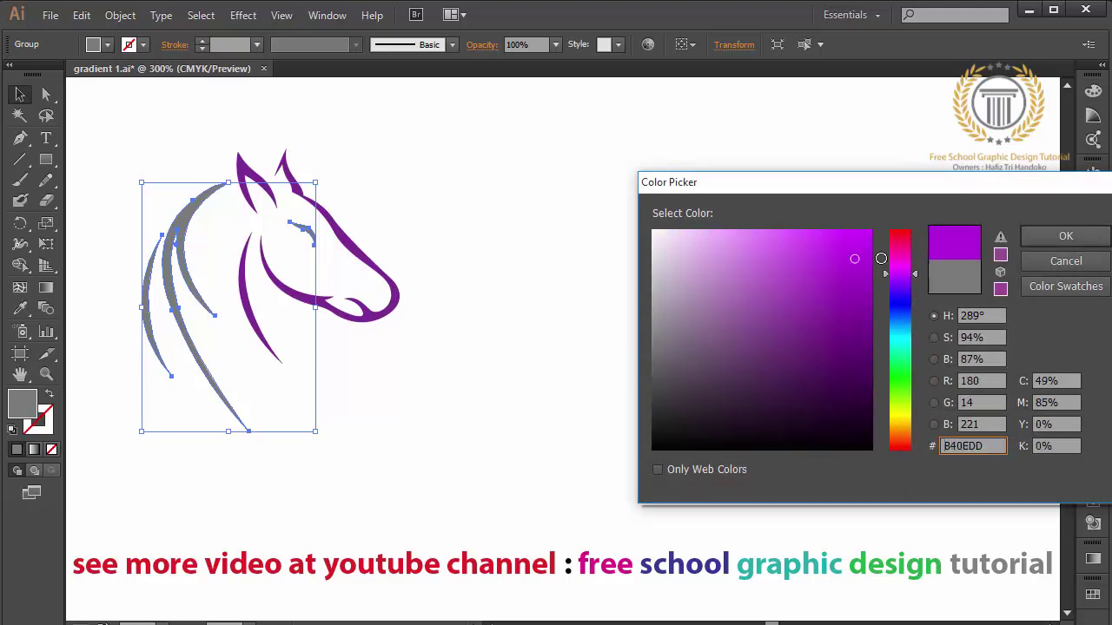
pyautogui.click(1062, 237)
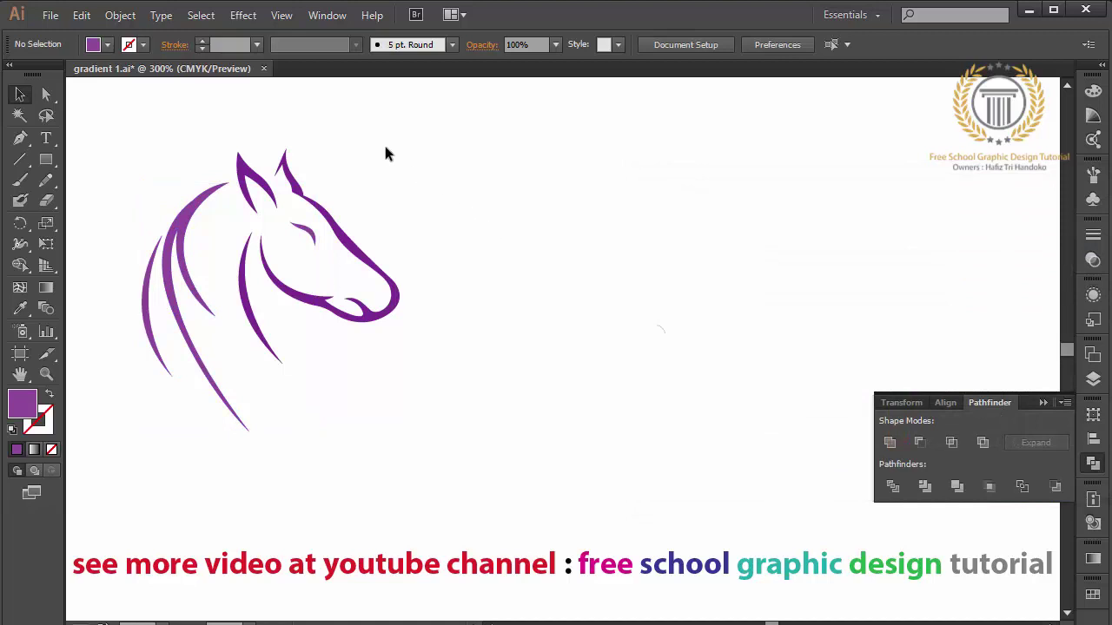
pyautogui.moveTo(386, 154); pyautogui.dragTo(146, 392)
pyautogui.click(351, 397)
# Add the text 'HorseJiaran' beside the horse and scale it up larger.
pyautogui.click(46, 140)
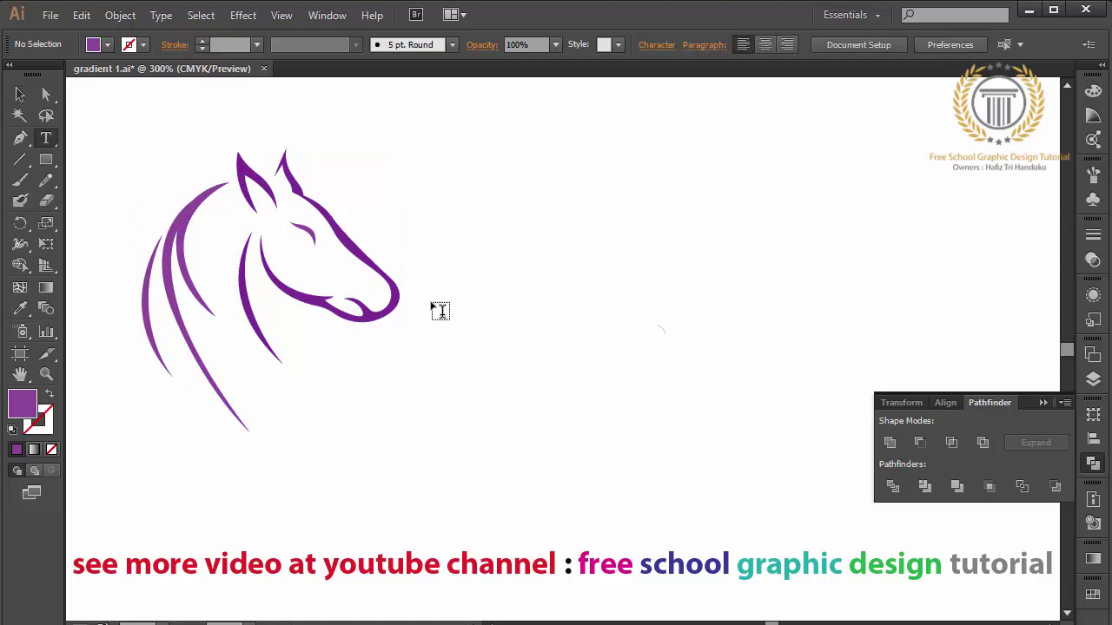
pyautogui.click(444, 319)
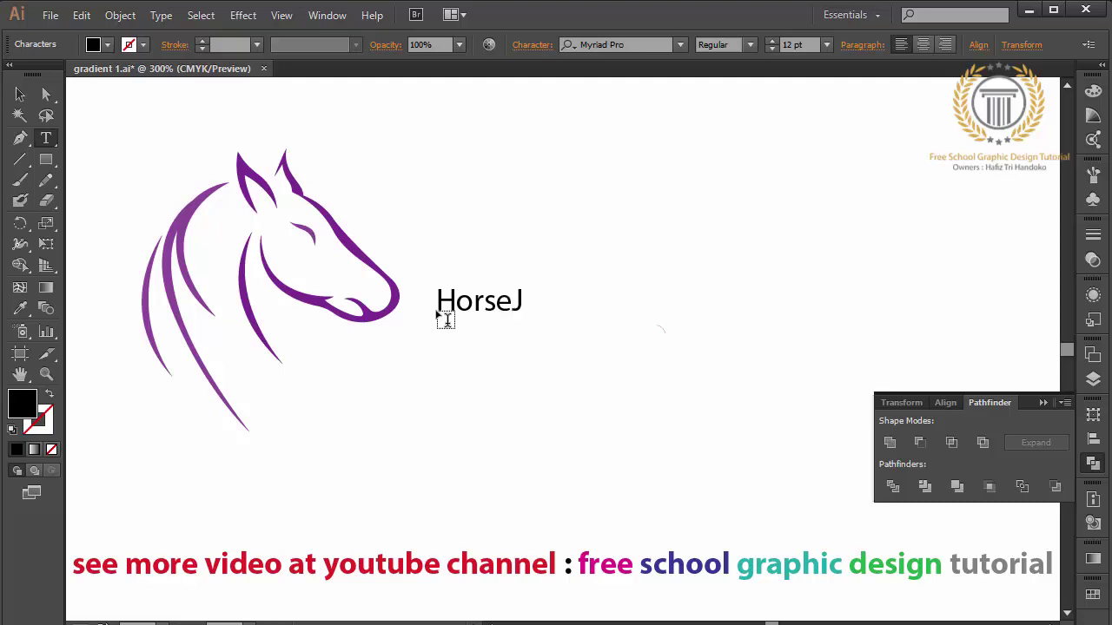
pyautogui.keyDown('ctrl'); pyautogui.click(506, 323); pyautogui.keyUp('ctrl')
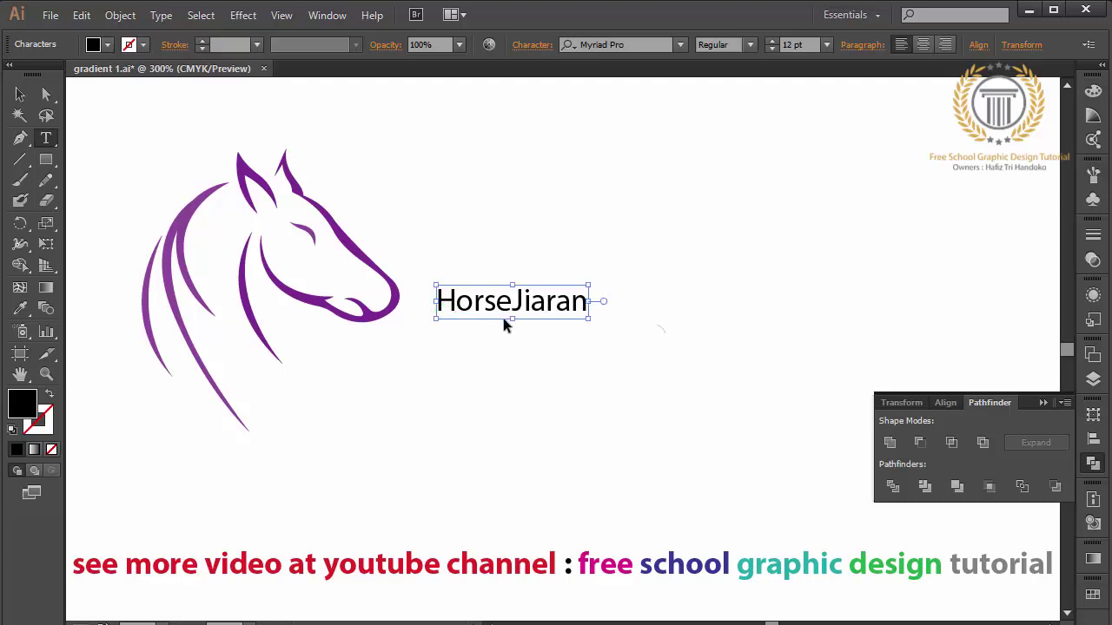
pyautogui.moveTo(589, 301); pyautogui.dragTo(789, 321)
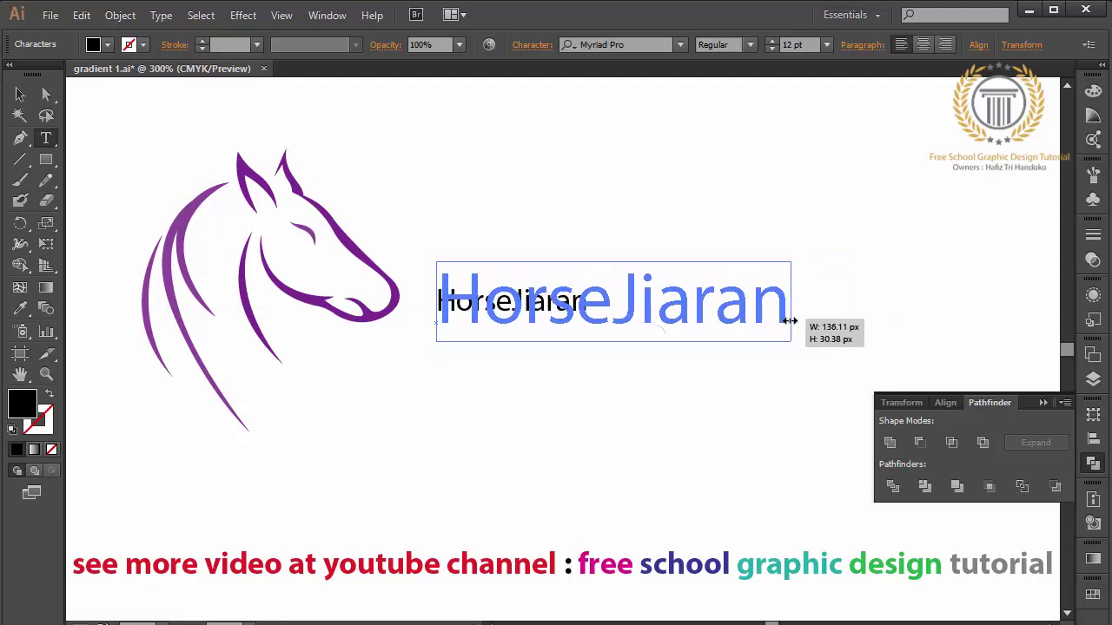
pyautogui.moveTo(790, 321); pyautogui.dragTo(712, 320)
# Make the HorseJiaran text Bold, then set just the word Horse to Regular.
pyautogui.click(20, 94)
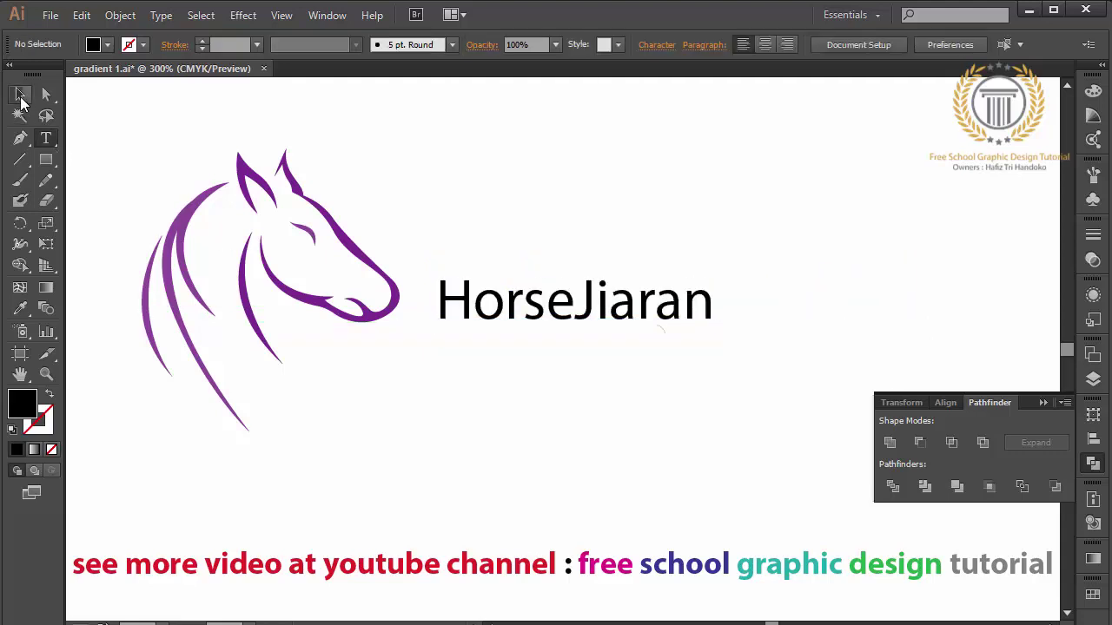
pyautogui.click(573, 302)
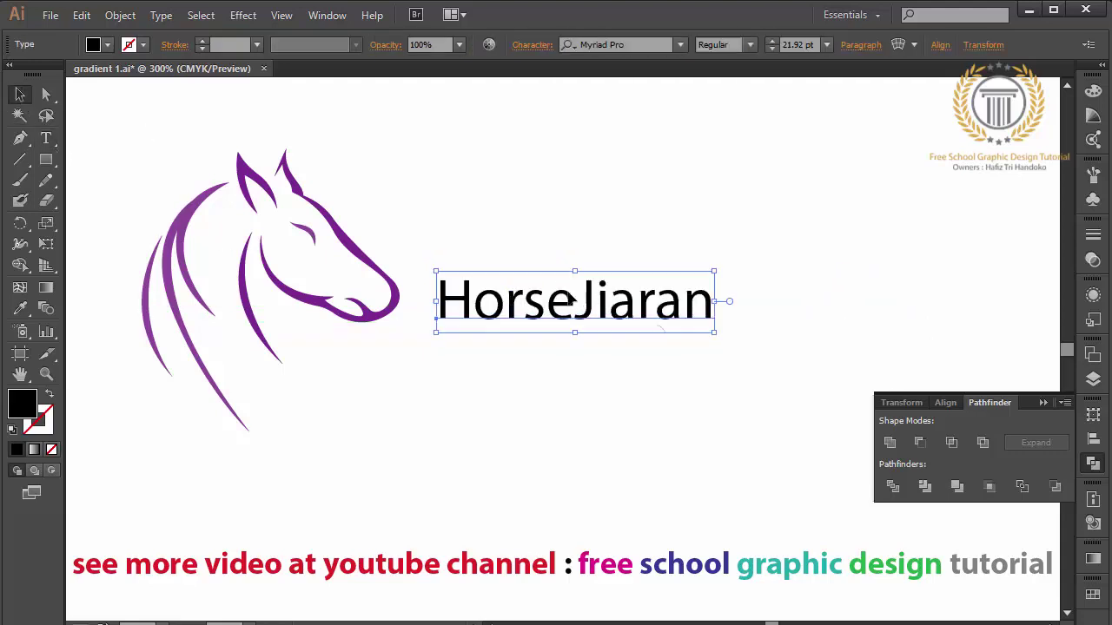
pyautogui.click(750, 45)
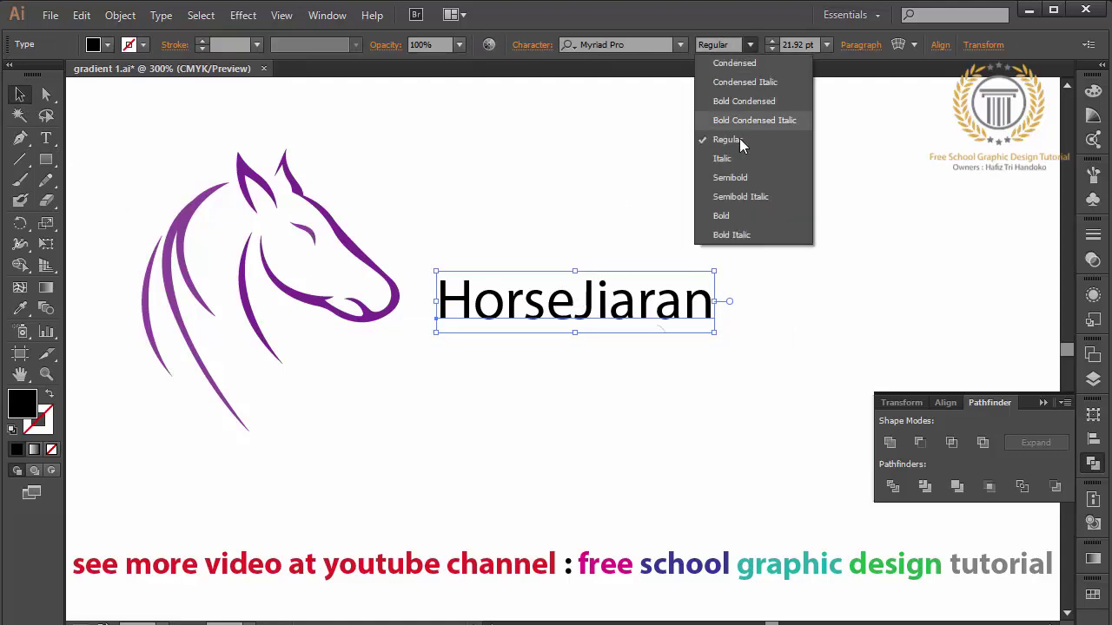
pyautogui.click(737, 215)
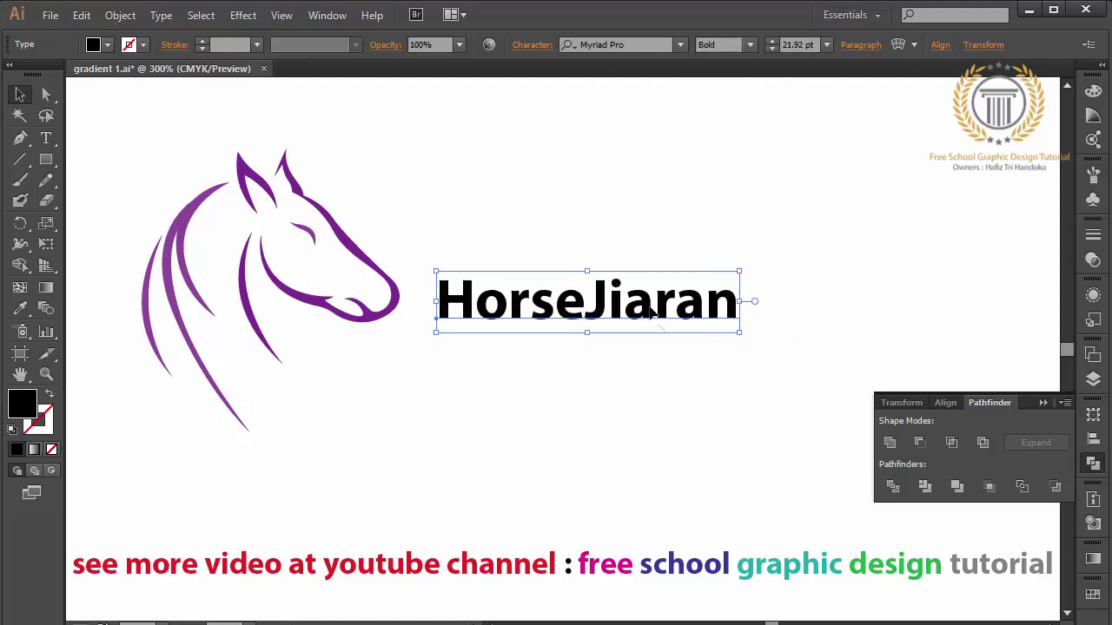
pyautogui.press('t')
pyautogui.doubleClick(563, 308)
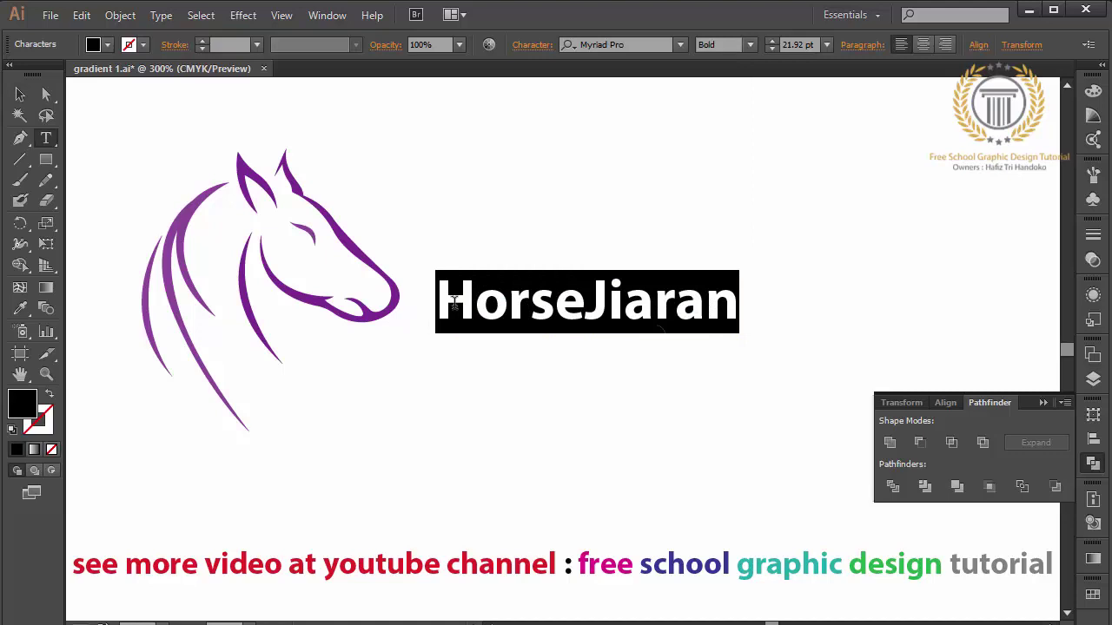
pyautogui.moveTo(585, 306); pyautogui.dragTo(415, 299)
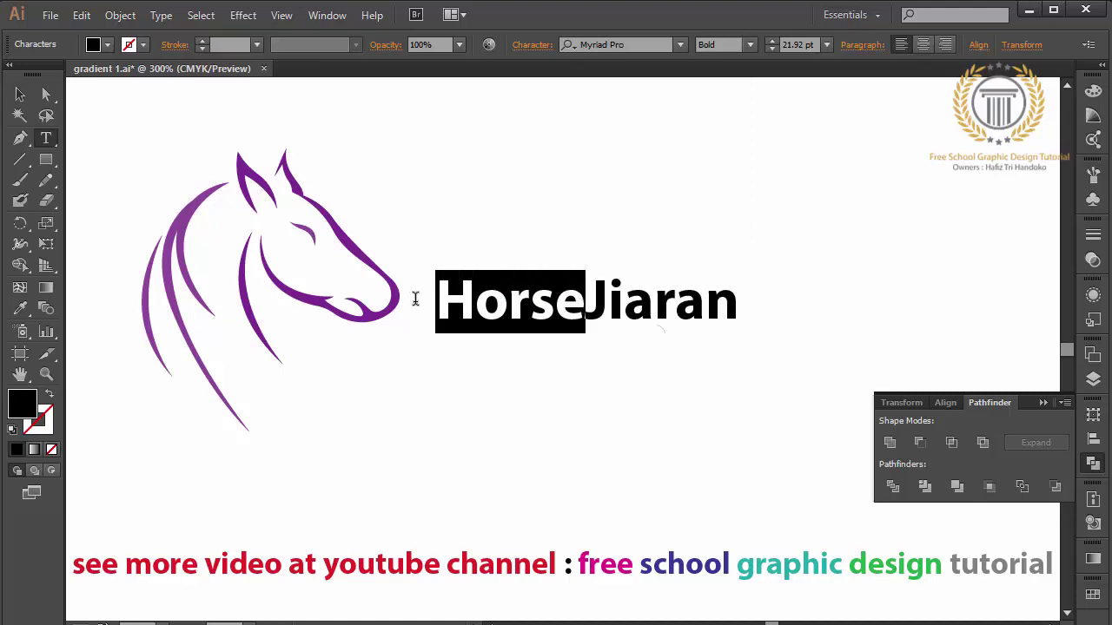
pyautogui.click(750, 46)
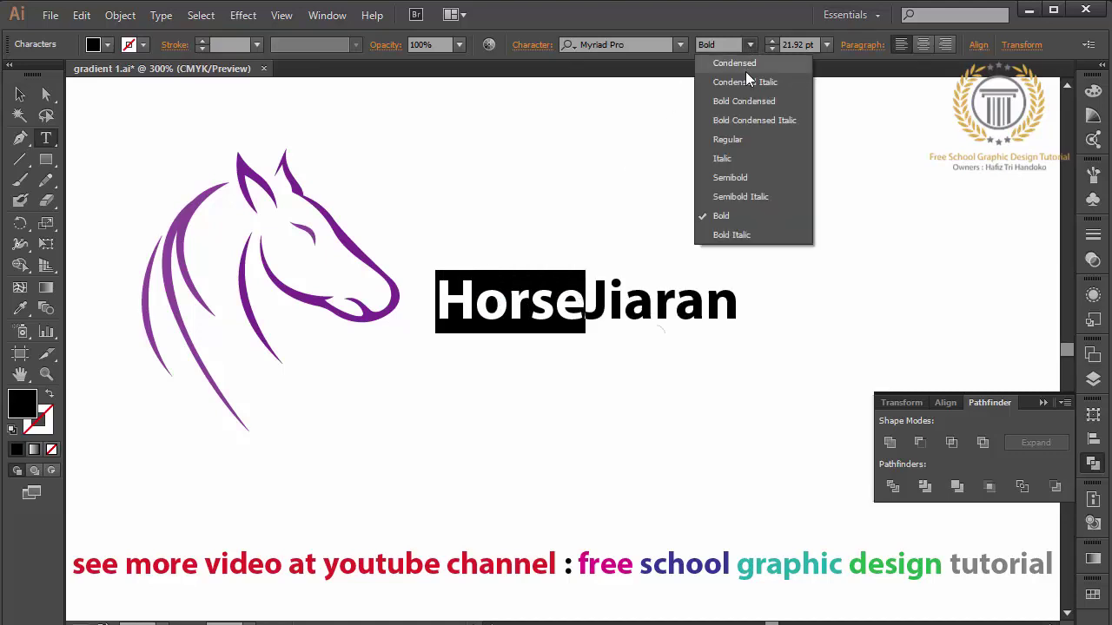
pyautogui.click(729, 140)
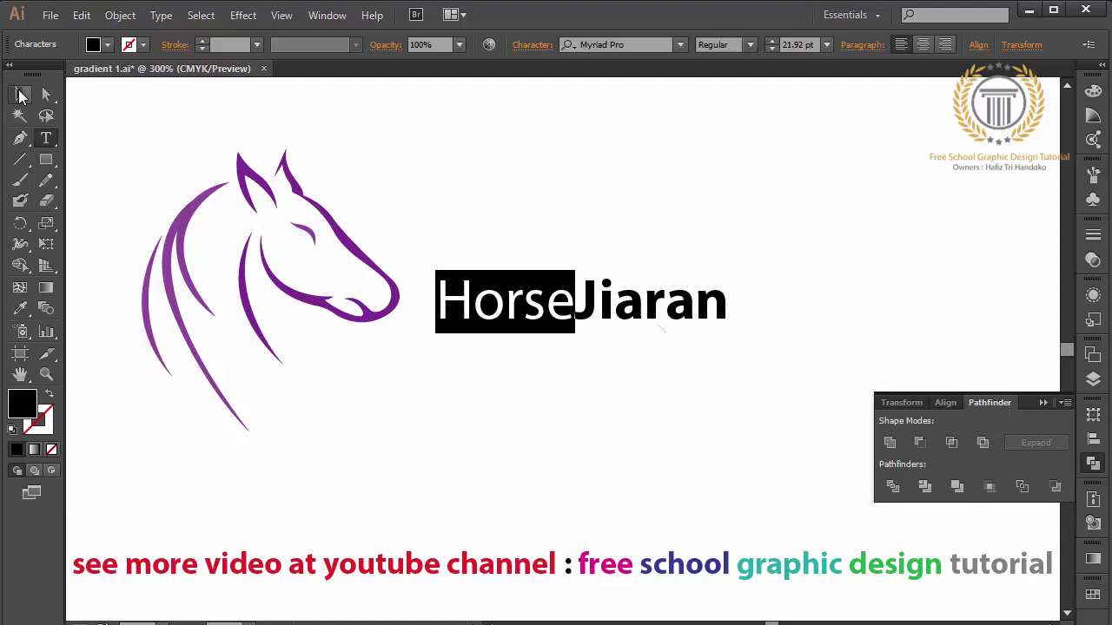
pyautogui.click(20, 93)
# Move the wordmark lower and group the horse's head and mane together.
pyautogui.moveTo(619, 306); pyautogui.dragTo(563, 414)
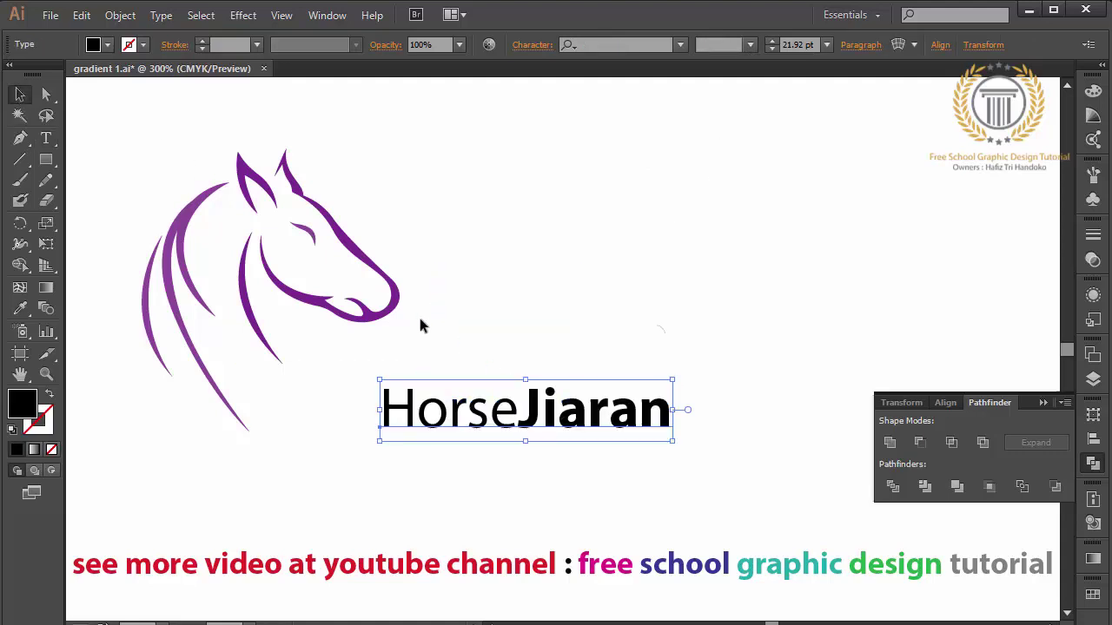
pyautogui.click(393, 305)
pyautogui.keyDown('shift'); pyautogui.click(216, 223); pyautogui.keyUp('shift')
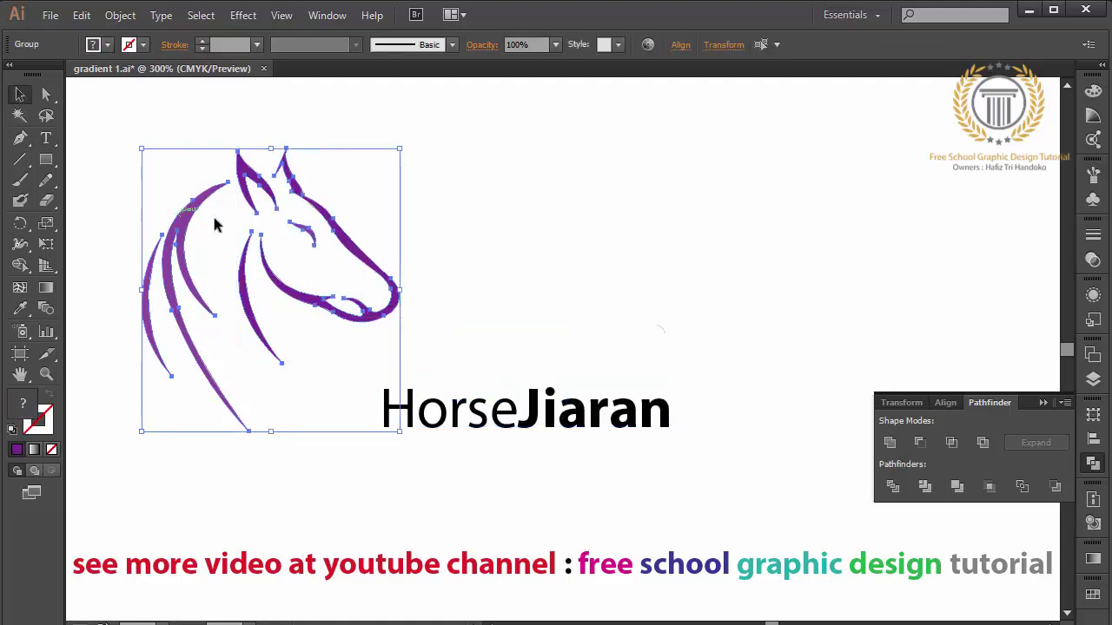
pyautogui.rightClick(244, 235)
pyautogui.click(277, 313)
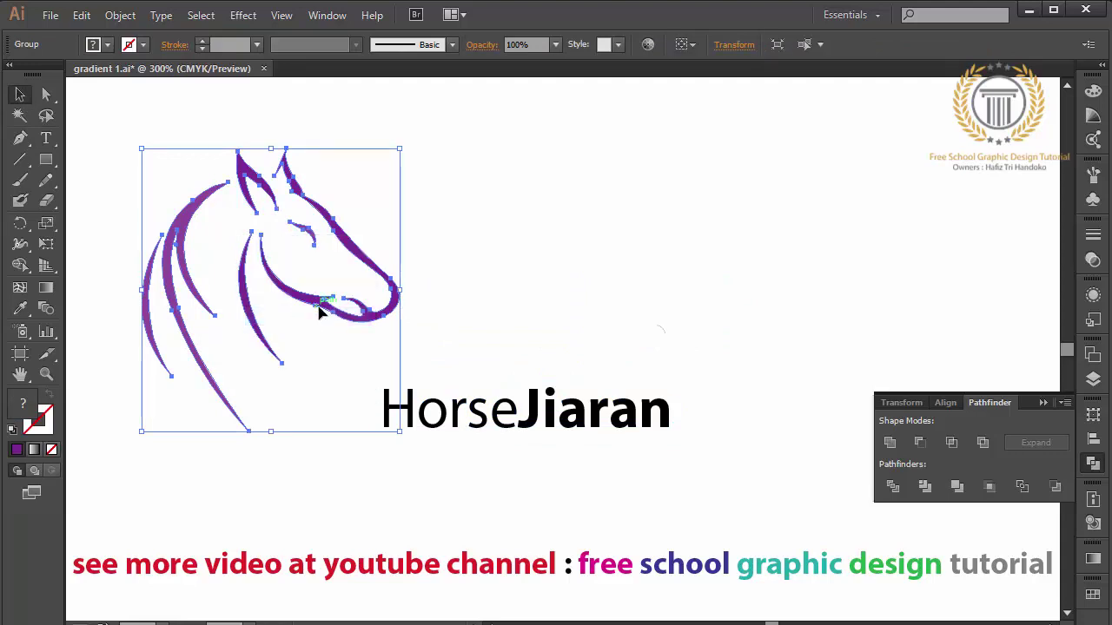
# Position the horse group just above the wordmark, then highlight the word Horse.
pyautogui.moveTo(329, 308)
pyautogui.mouseDown()
pyautogui.moveTo(416, 354)
pyautogui.moveTo(376, 370)
pyautogui.moveTo(403, 375)
pyautogui.mouseUp()
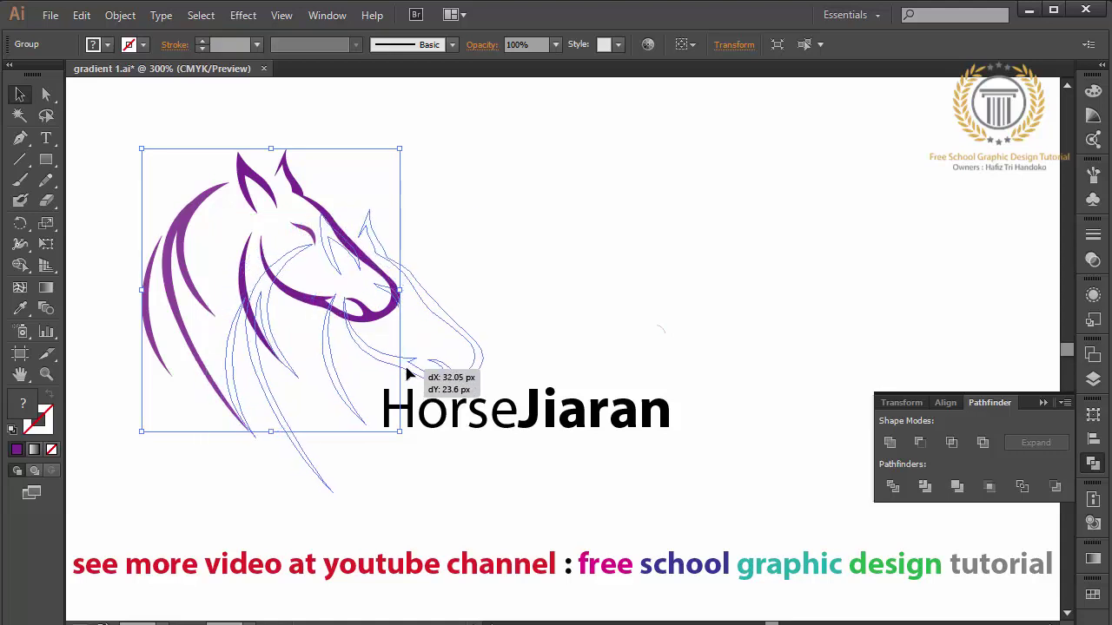
pyautogui.moveTo(403, 375); pyautogui.dragTo(417, 373)
pyautogui.click(567, 366)
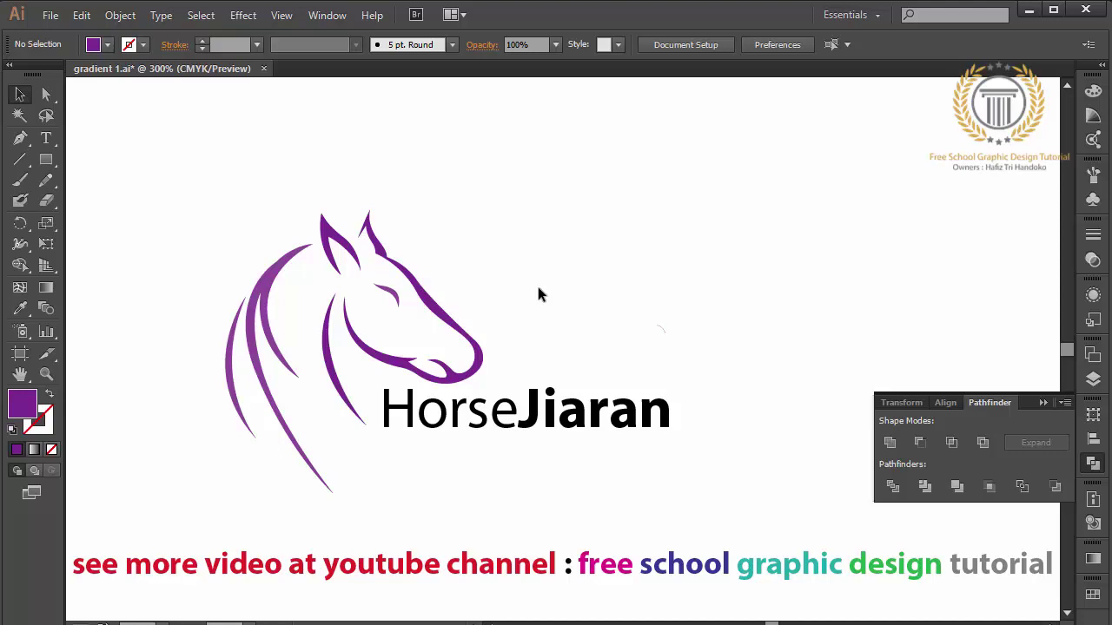
pyautogui.moveTo(538, 295); pyautogui.dragTo(296, 469)
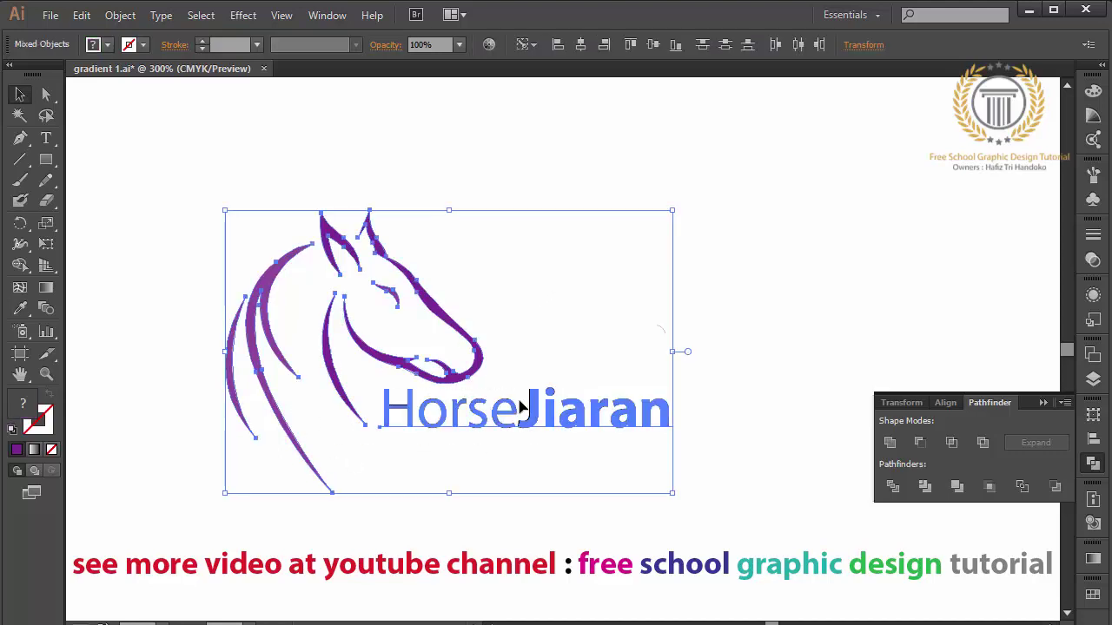
pyautogui.doubleClick(519, 413)
pyautogui.moveTo(519, 414); pyautogui.dragTo(374, 417)
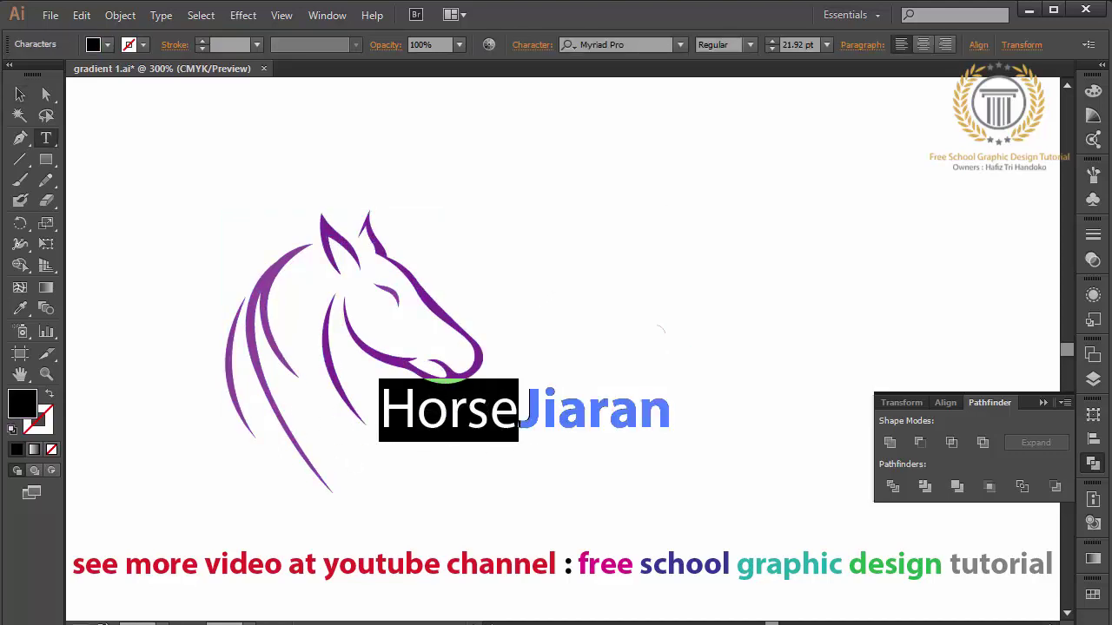
# Eyedrop the horse's purple onto Horse and then Jiaran, and select the whole logo.
pyautogui.click(20, 308)
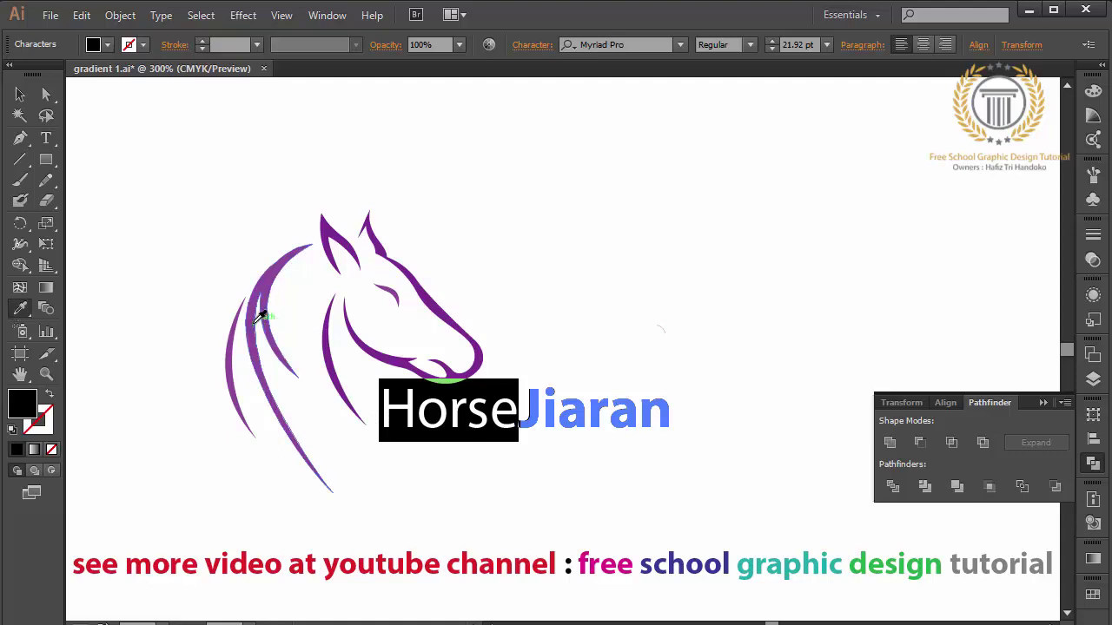
pyautogui.click(257, 321)
pyautogui.click(46, 137)
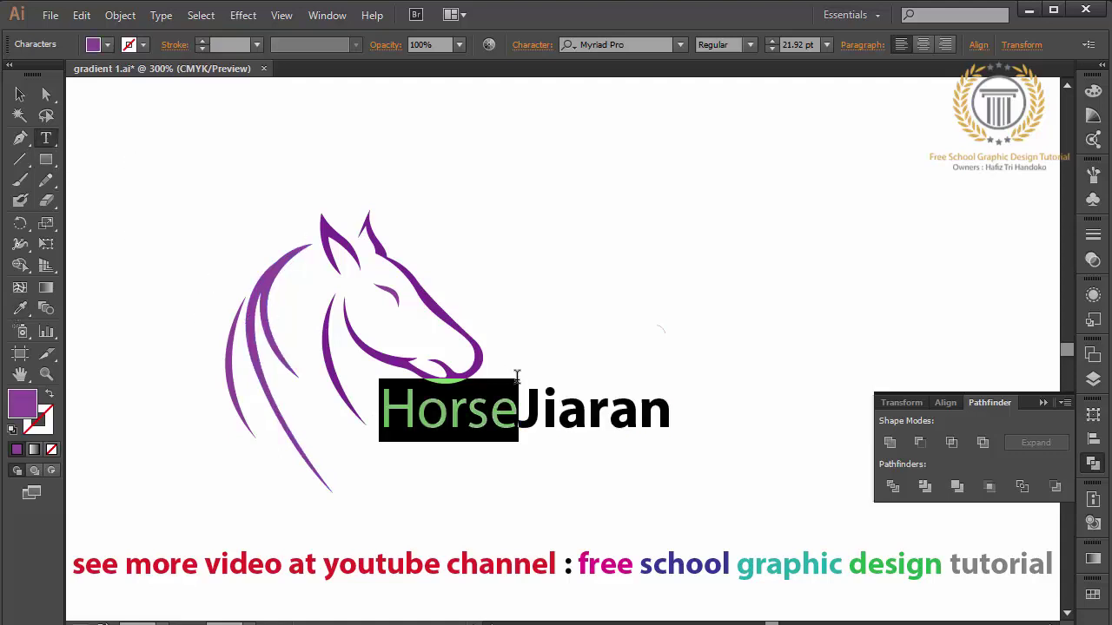
pyautogui.moveTo(529, 398); pyautogui.dragTo(715, 410)
pyautogui.click(20, 307)
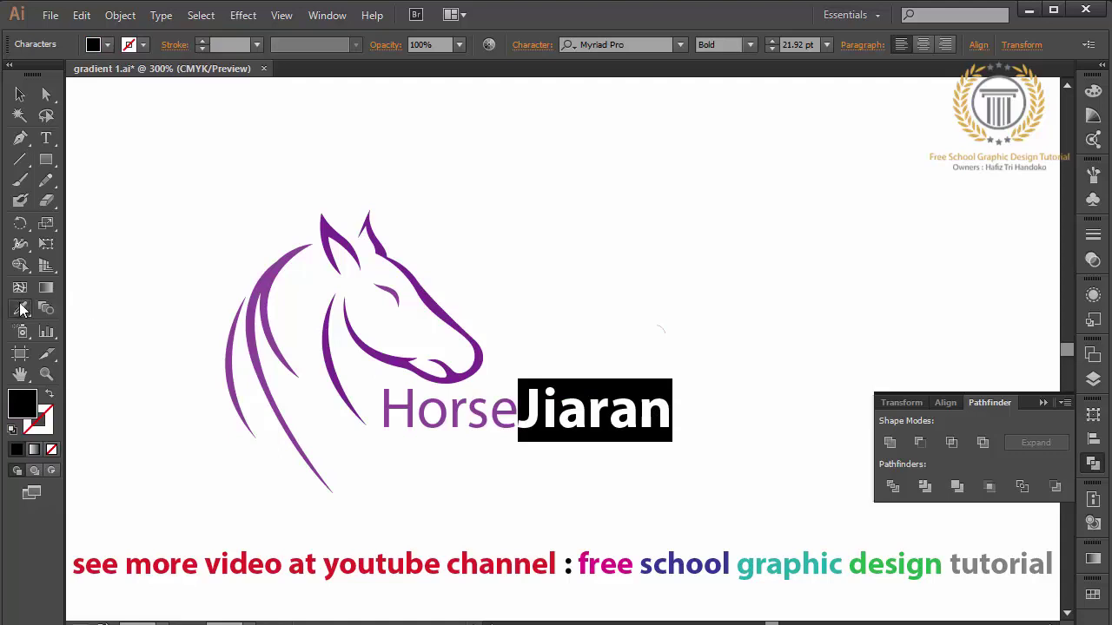
pyautogui.click(409, 273)
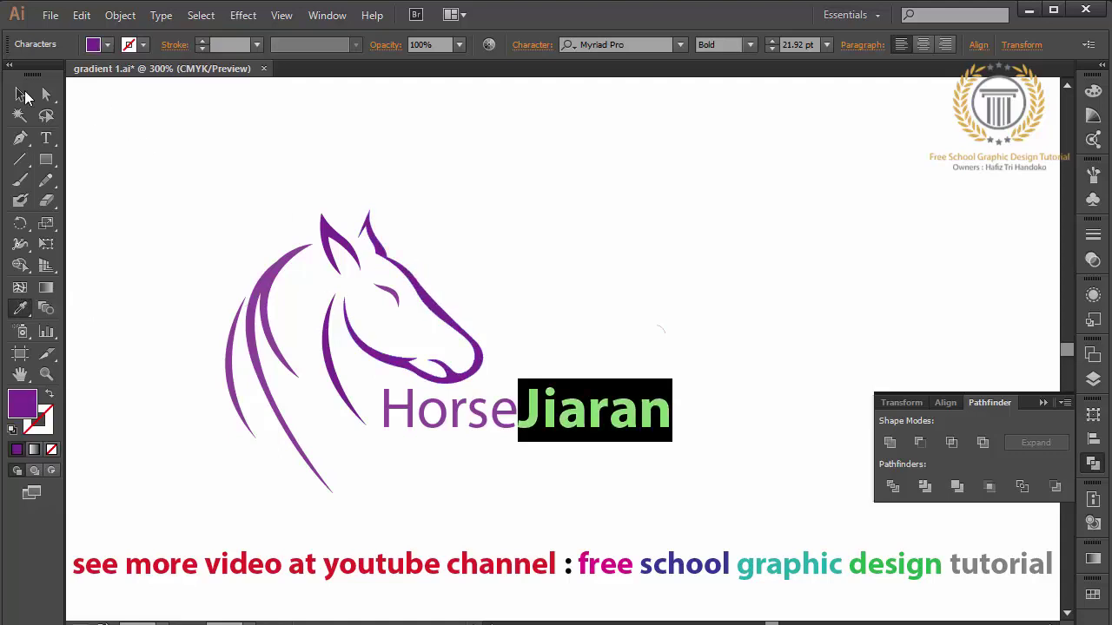
pyautogui.click(20, 94)
pyautogui.moveTo(198, 269); pyautogui.dragTo(630, 475)
# Group the horse and wordmark into a single logo.
pyautogui.rightClick(629, 474)
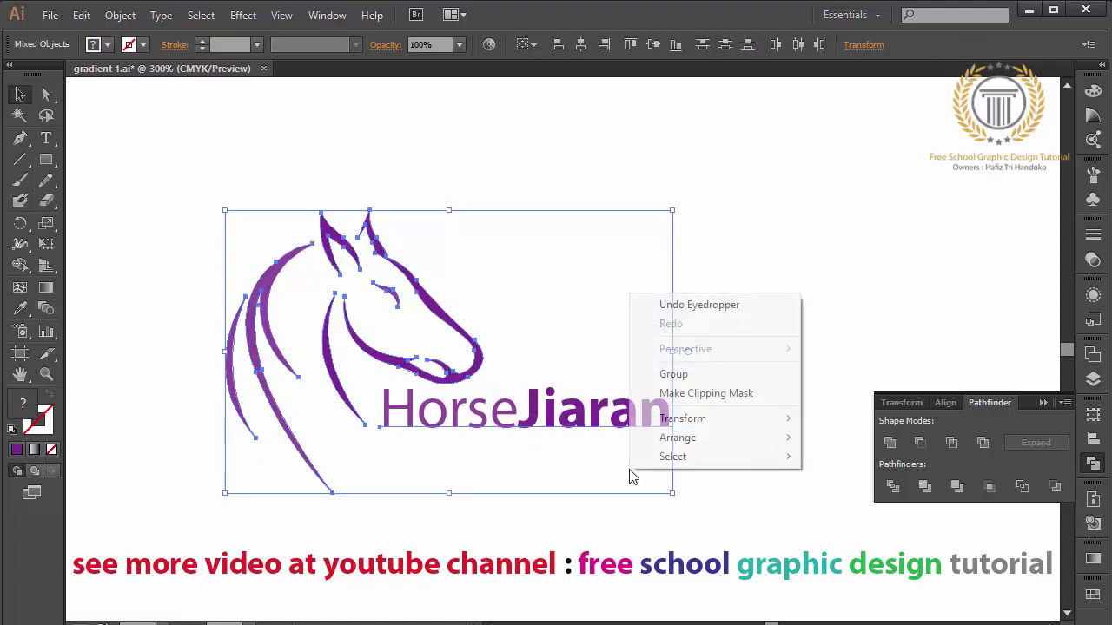
pyautogui.click(675, 381)
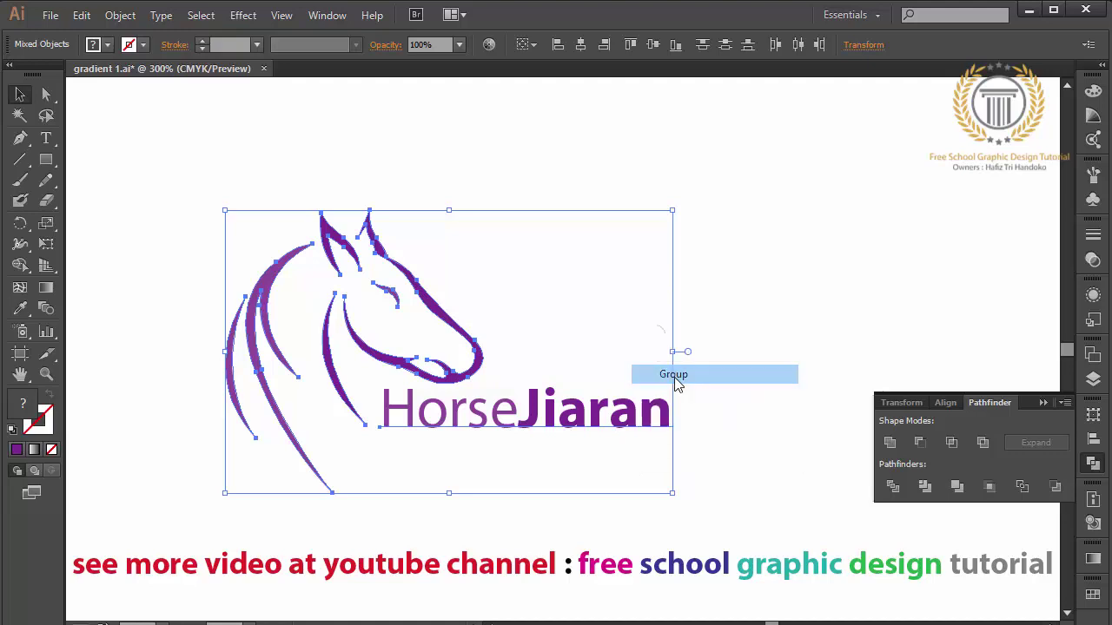
pyautogui.click(567, 293)
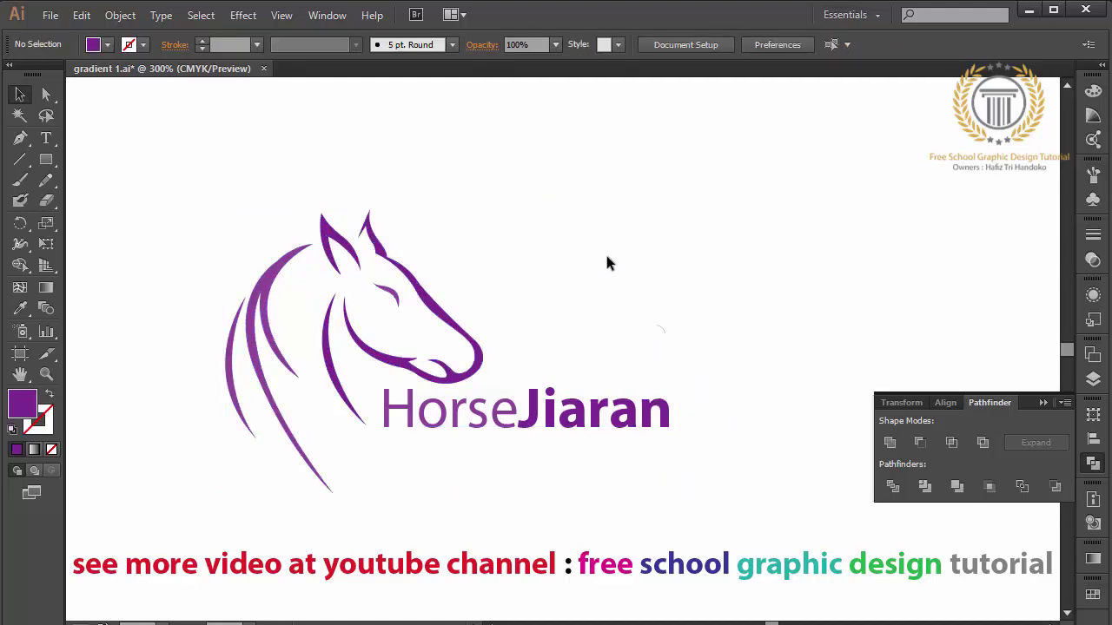
# Ungroup the logo and drag the HorseJiaran text down-left beneath the horse head.
pyautogui.click(635, 425)
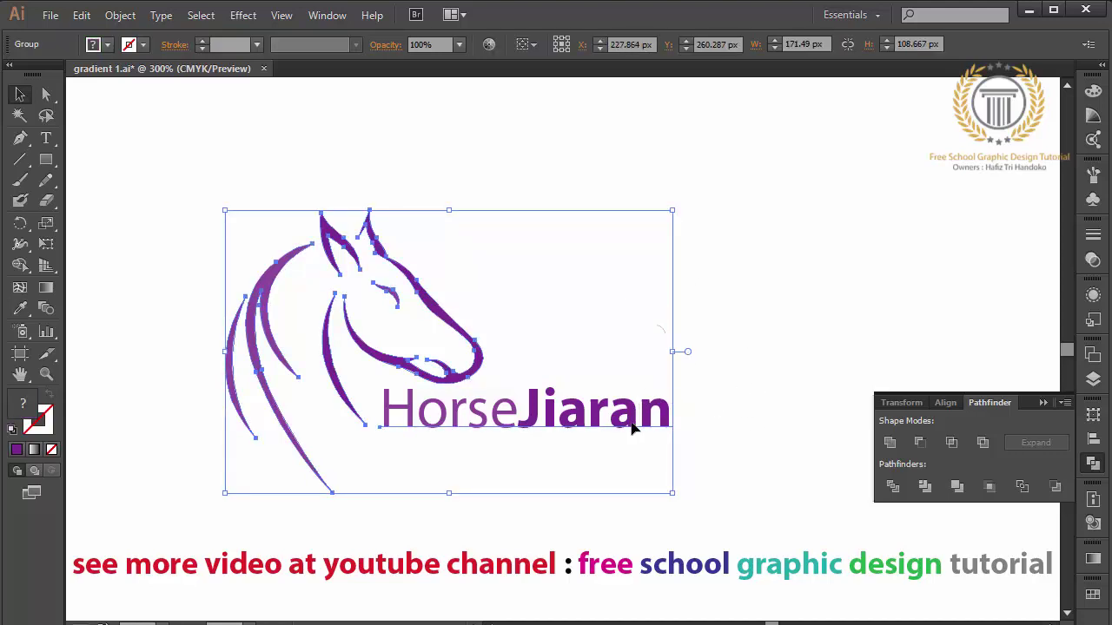
pyautogui.rightClick(633, 425)
pyautogui.click(677, 522)
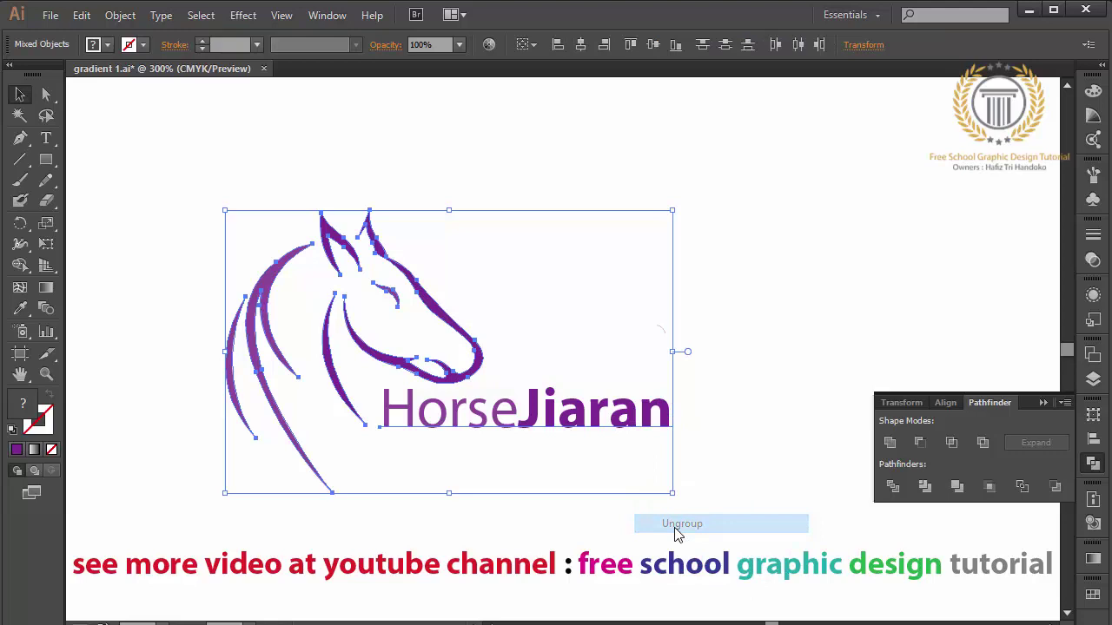
pyautogui.click(563, 401)
pyautogui.moveTo(556, 415); pyautogui.dragTo(393, 461)
# Widen the gap between Horse and Jiaran and shift the wordmark left under the horse.
pyautogui.doubleClick(319, 474)
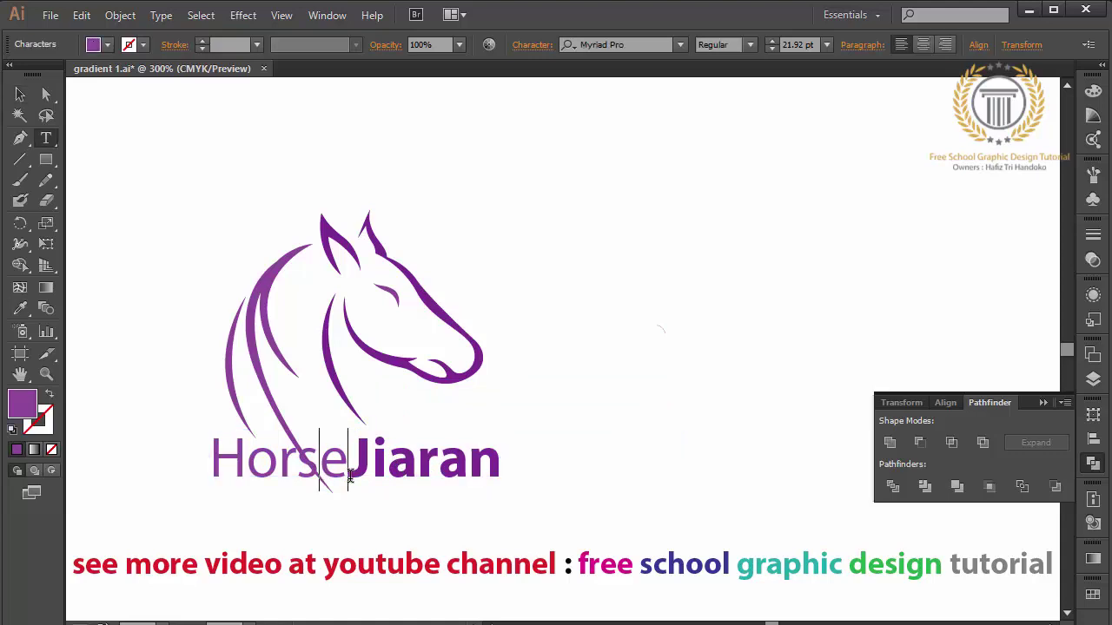
pyautogui.click(351, 475)
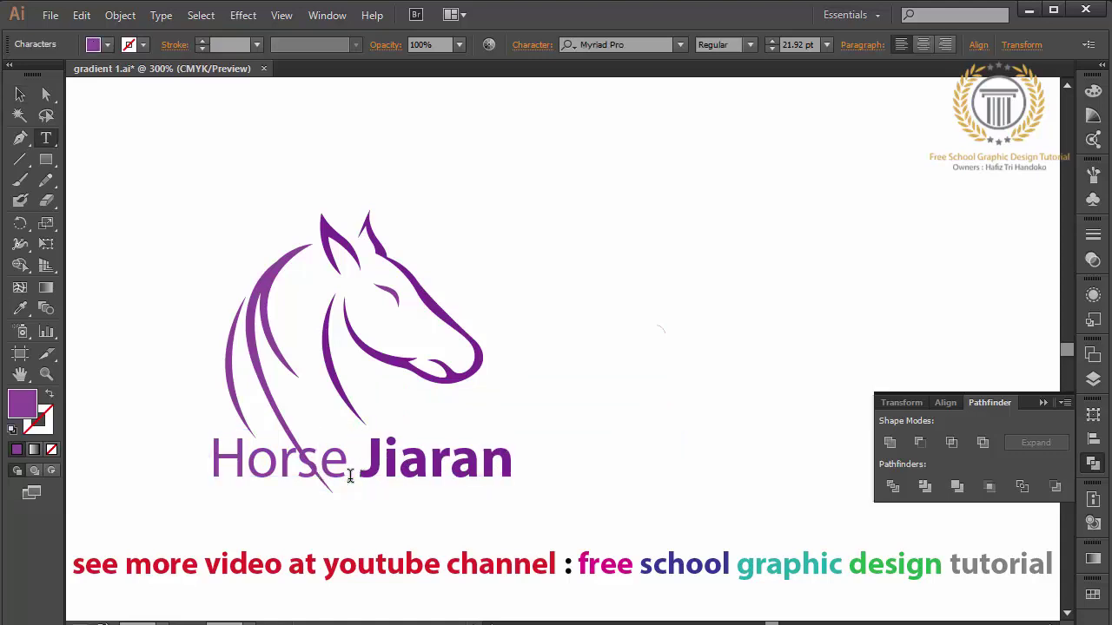
pyautogui.press('BackSpace')
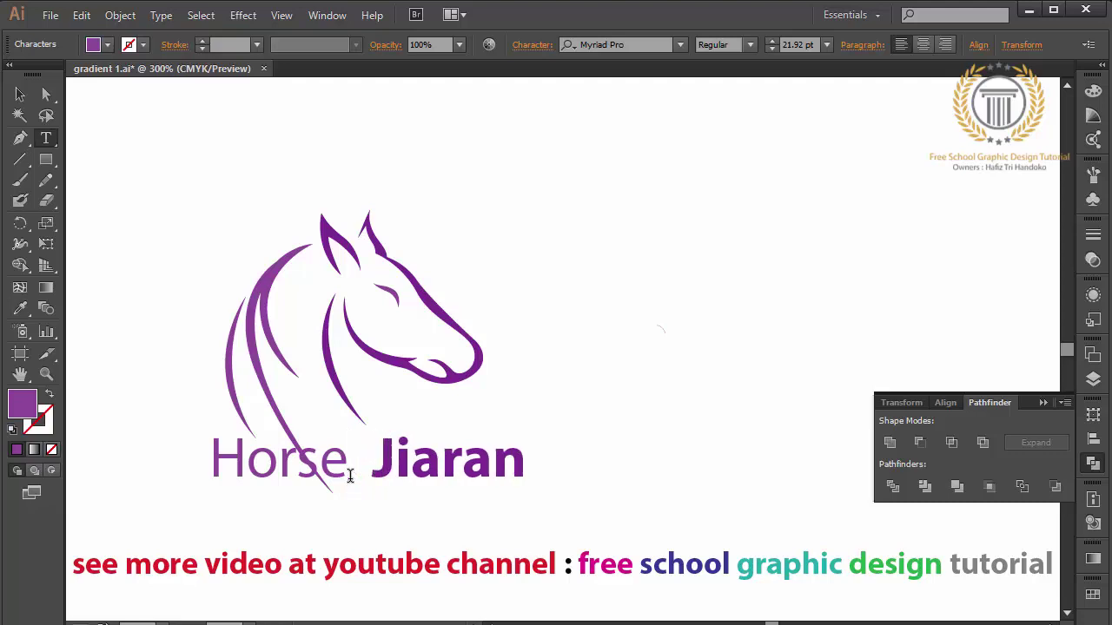
pyautogui.click(21, 101)
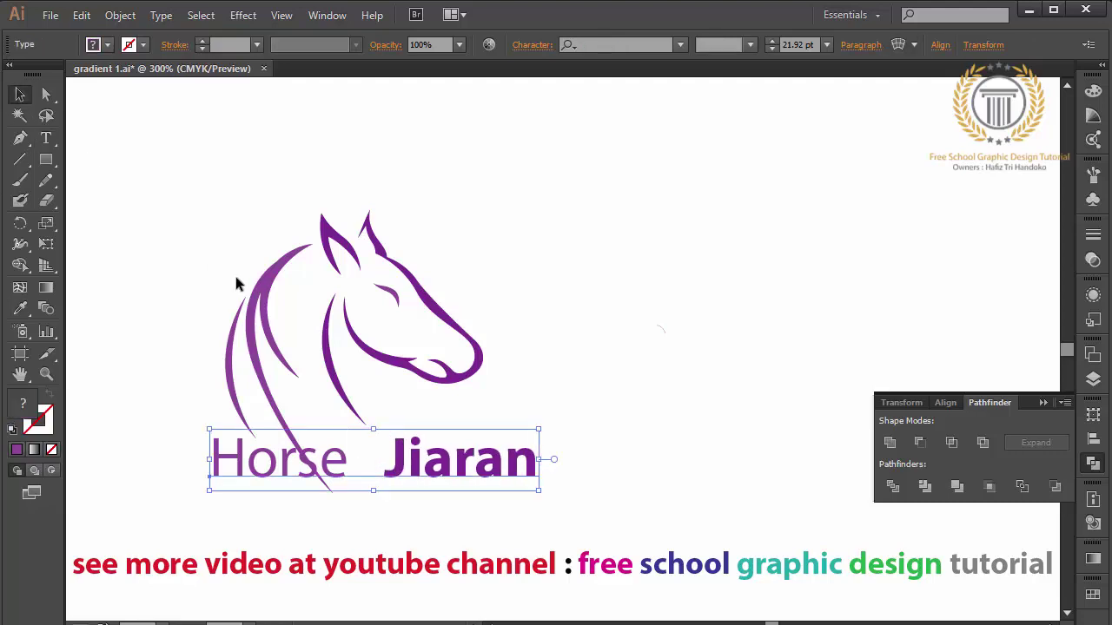
pyautogui.moveTo(468, 470); pyautogui.dragTo(421, 475)
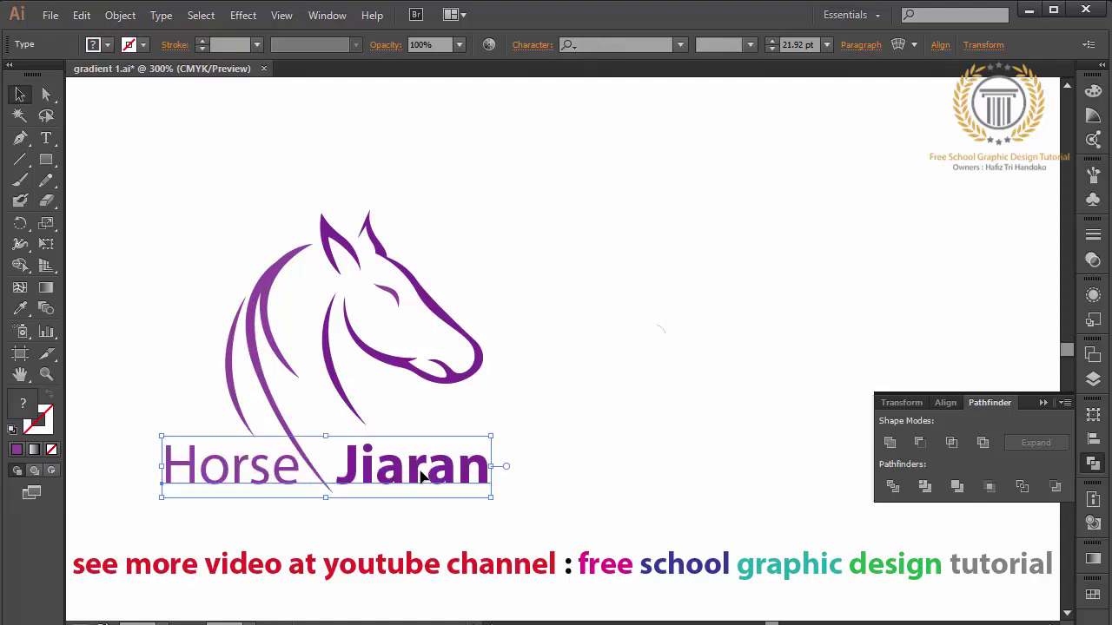
pyautogui.click(548, 491)
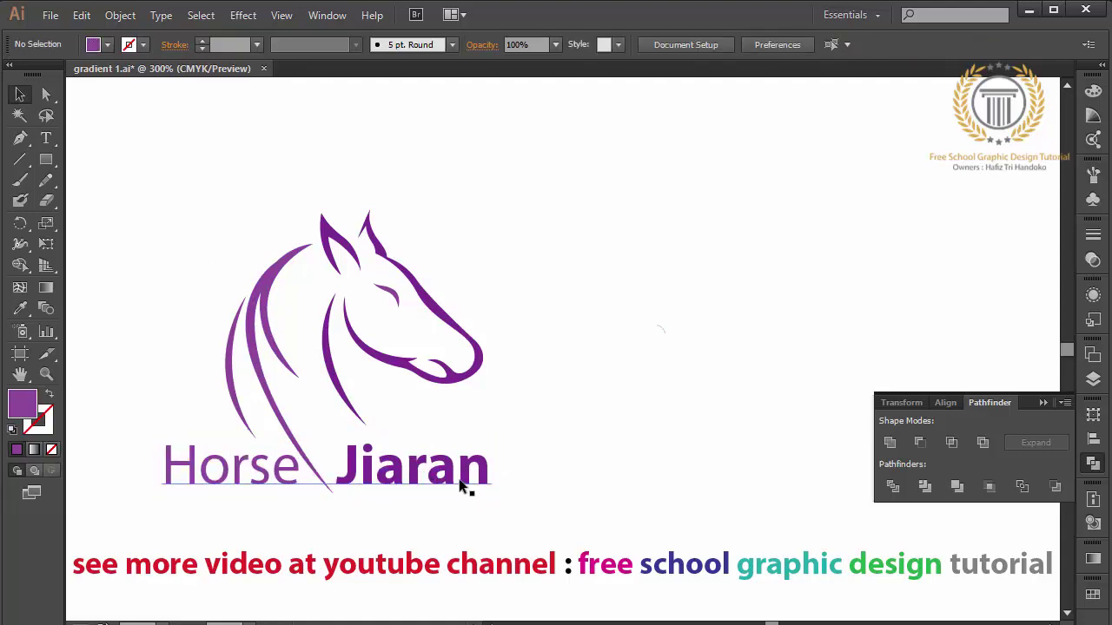
pyautogui.click(472, 482)
pyautogui.click(558, 498)
# Group horse and wordmark, move the logo centrally, and scale it up to about 188 × 164 px.
pyautogui.moveTo(523, 269); pyautogui.dragTo(239, 482)
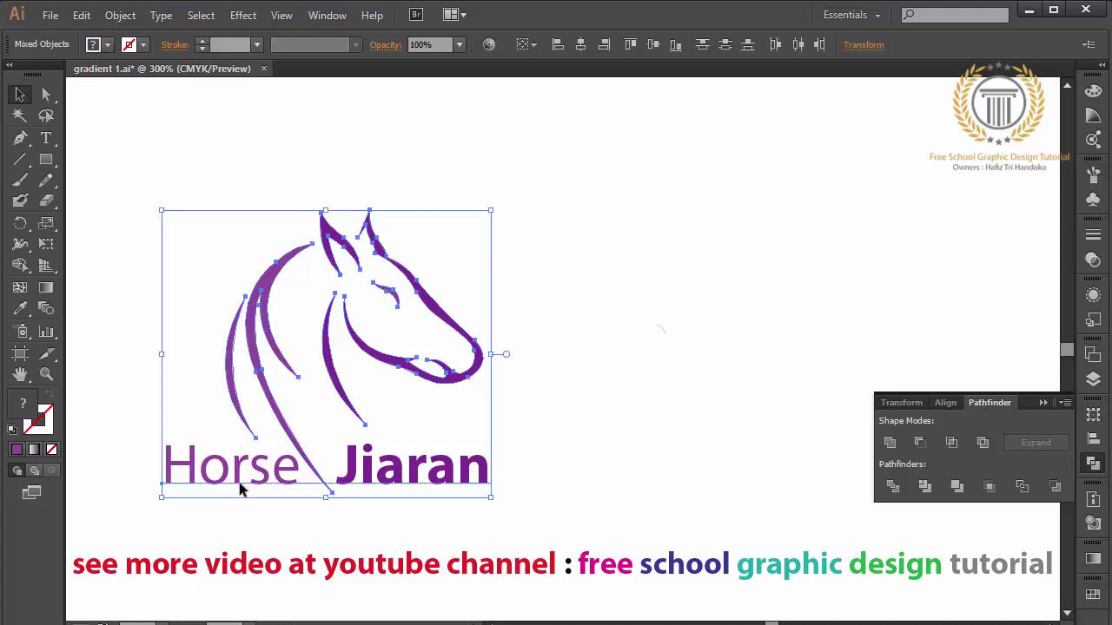
pyautogui.rightClick(241, 486)
pyautogui.click(285, 391)
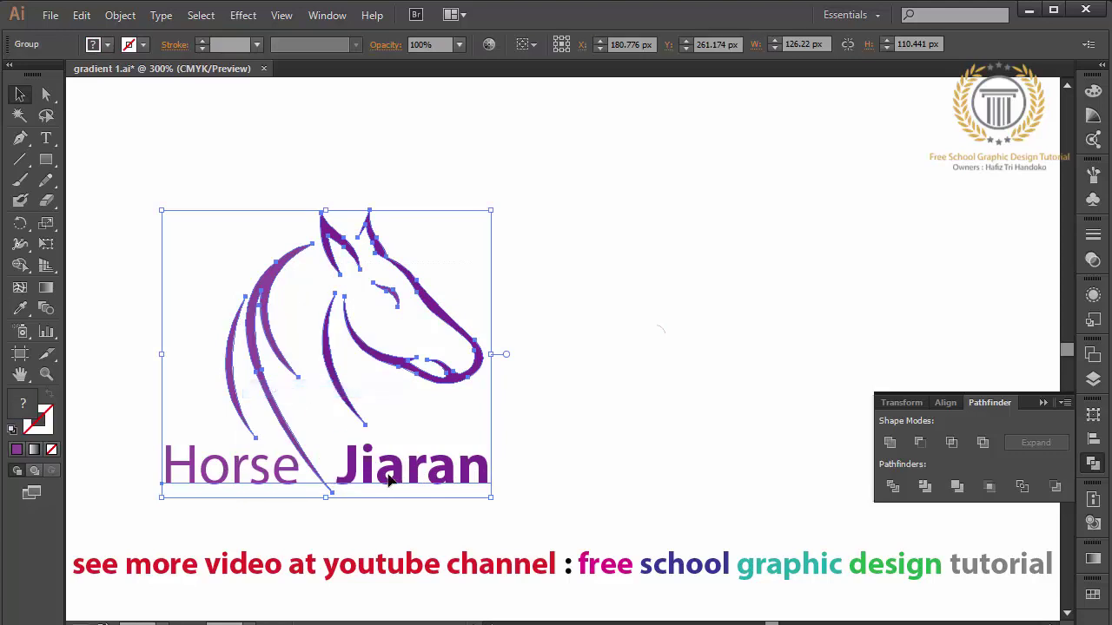
pyautogui.moveTo(409, 482)
pyautogui.mouseDown()
pyautogui.moveTo(570, 449)
pyautogui.moveTo(551, 464)
pyautogui.moveTo(584, 511)
pyautogui.mouseUp()
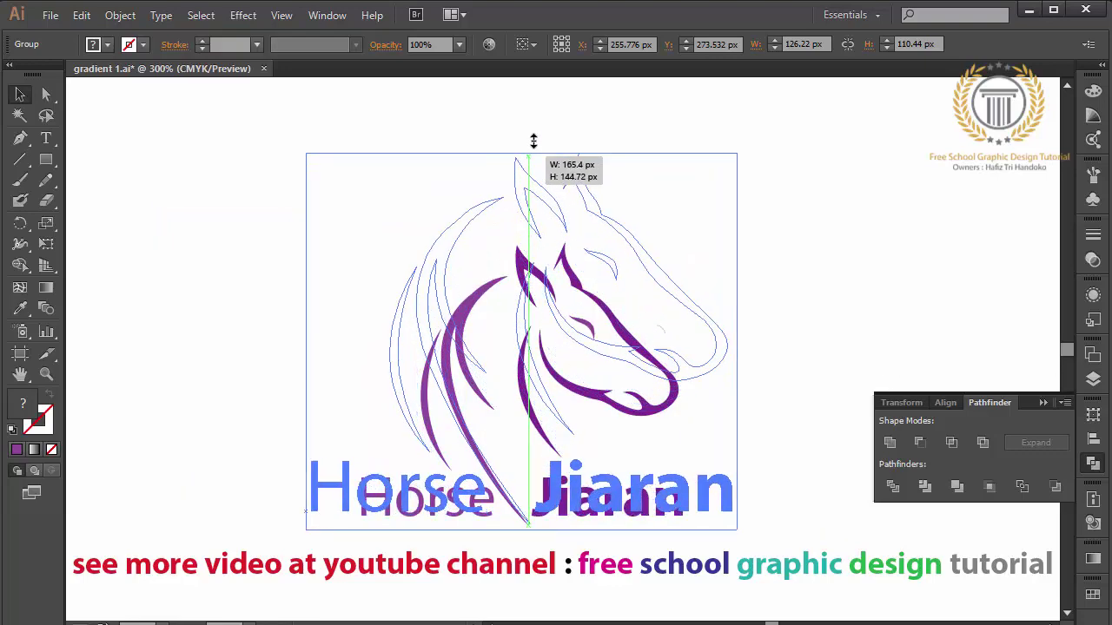
pyautogui.moveTo(523, 236); pyautogui.dragTo(524, 101)
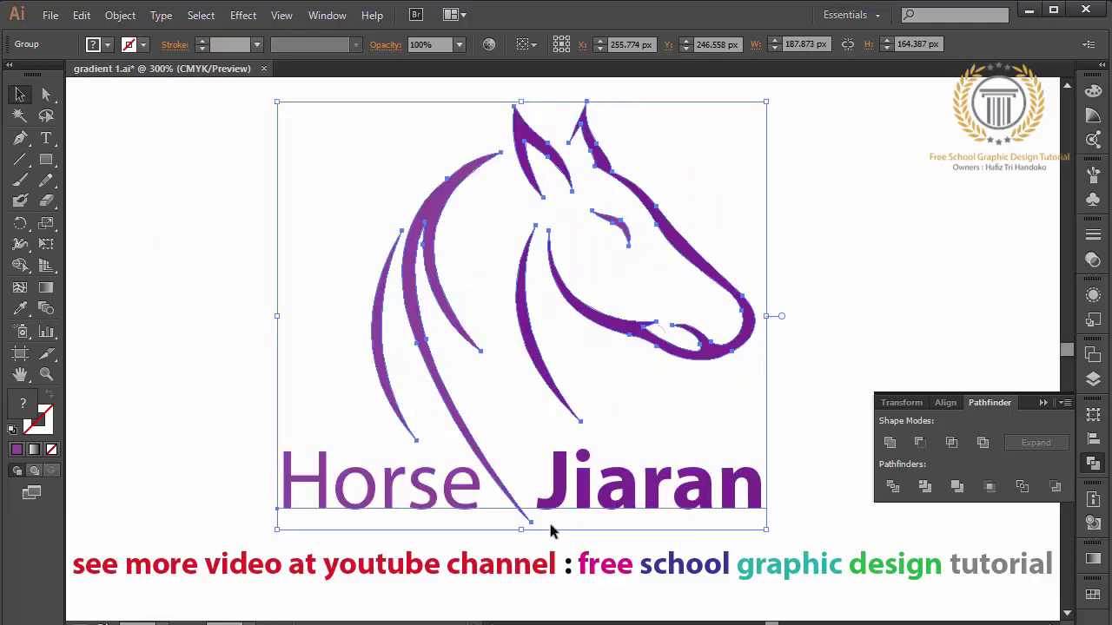
pyautogui.moveTo(521, 529); pyautogui.dragTo(523, 541)
# Save the horse logo as 'pro 29' in Adobe Illustrator (*.AI) format, accepting the default options.
pyautogui.click(143, 145)
pyautogui.click(51, 14)
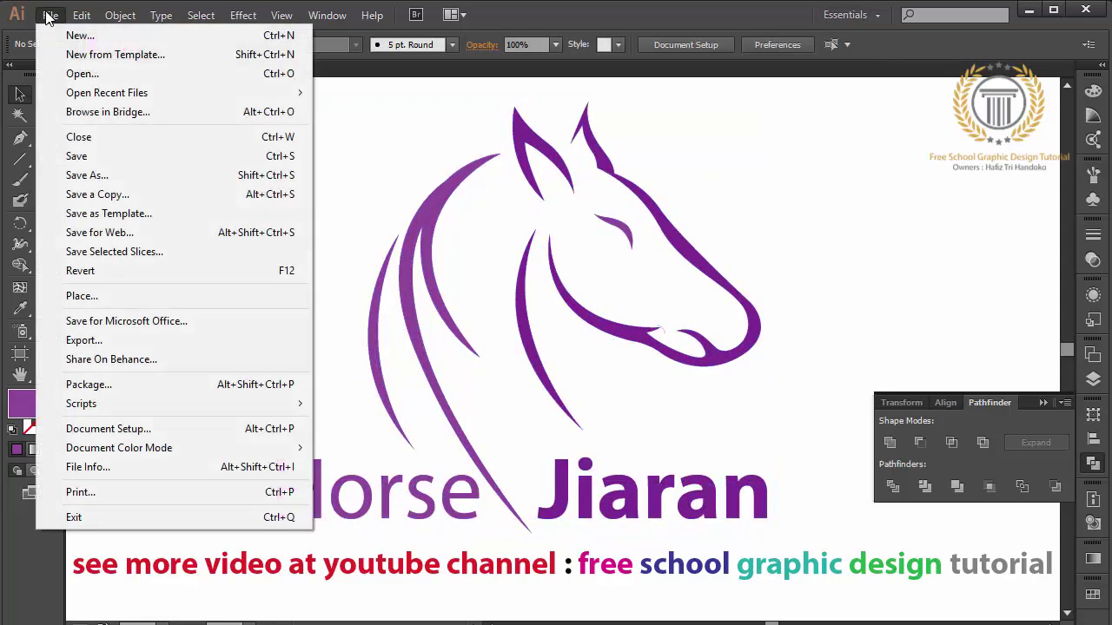
pyautogui.click(81, 177)
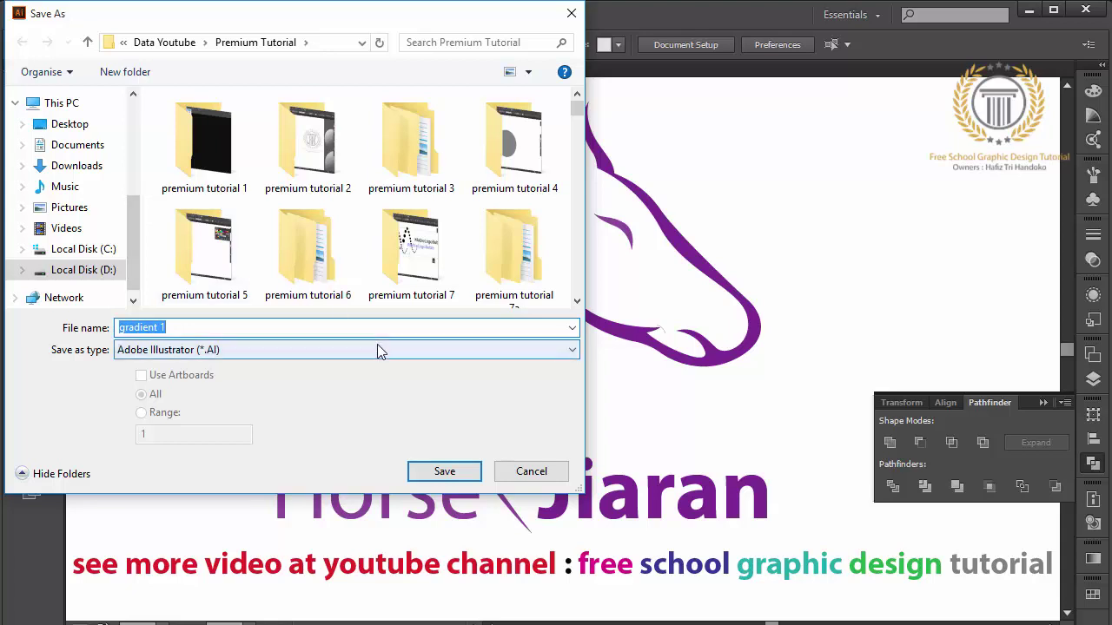
pyautogui.write('pro ')
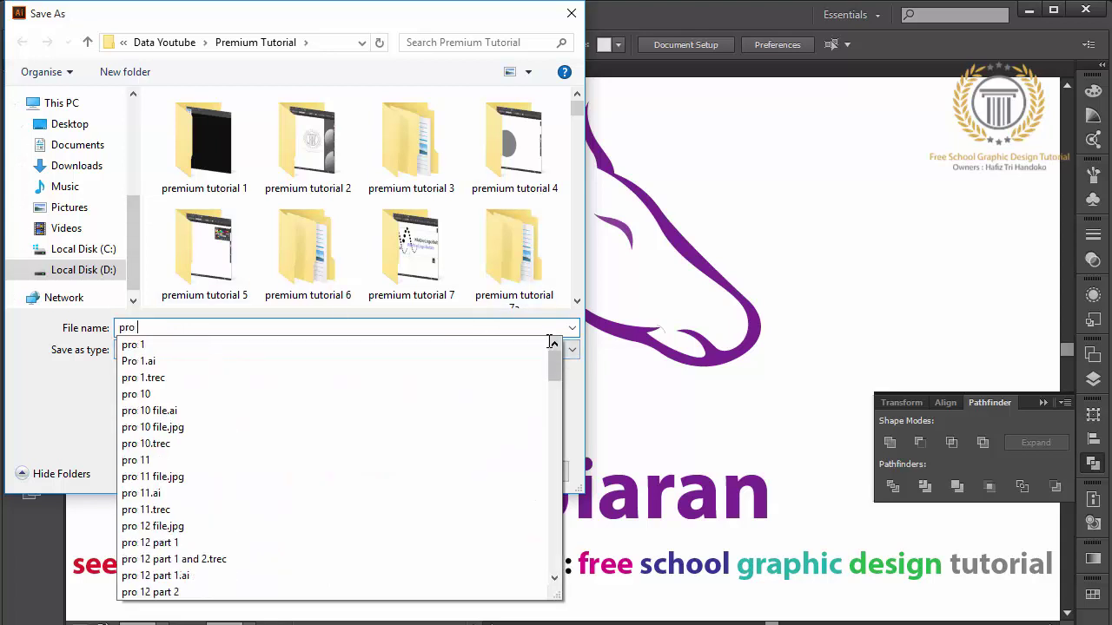
pyautogui.write('29')
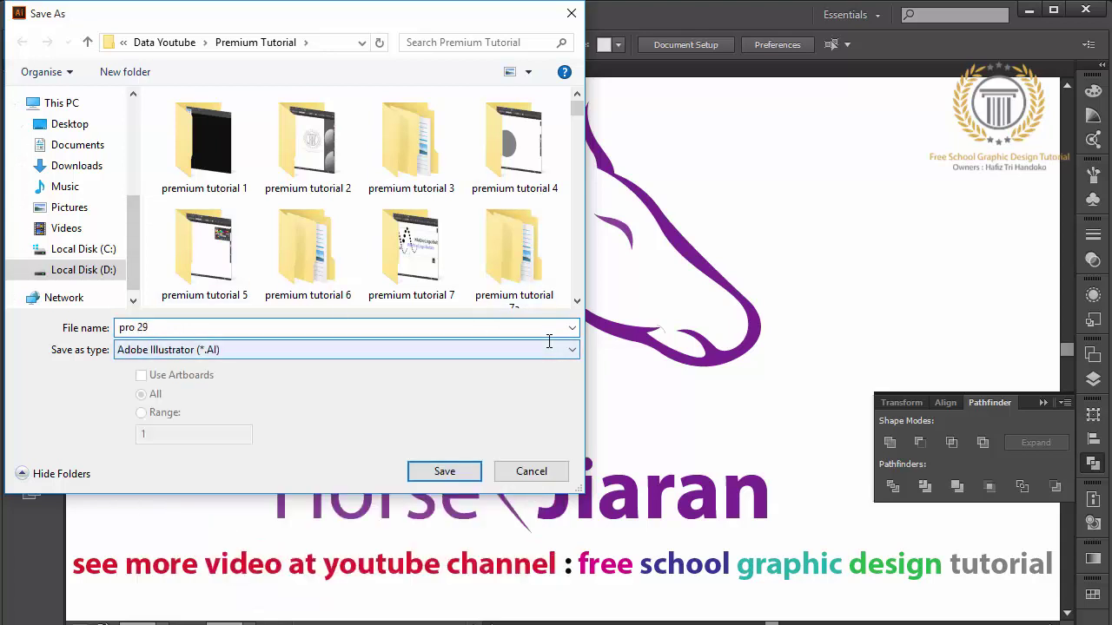
pyautogui.click(423, 472)
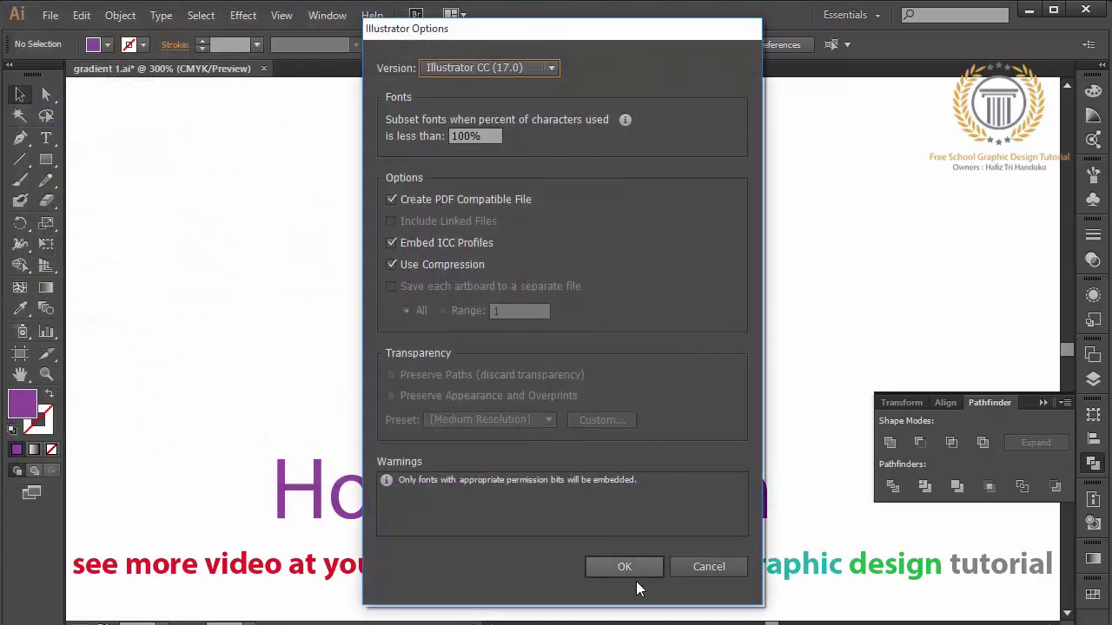
pyautogui.click(631, 570)
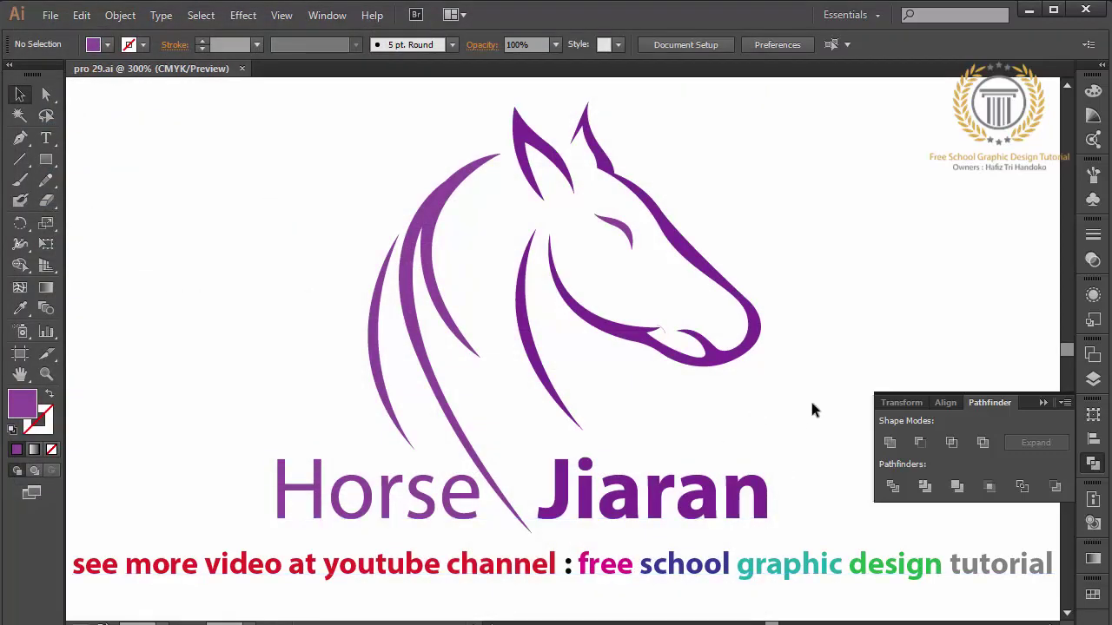
# Delete the bottom caption line beneath the logo.
pyautogui.click(752, 557)
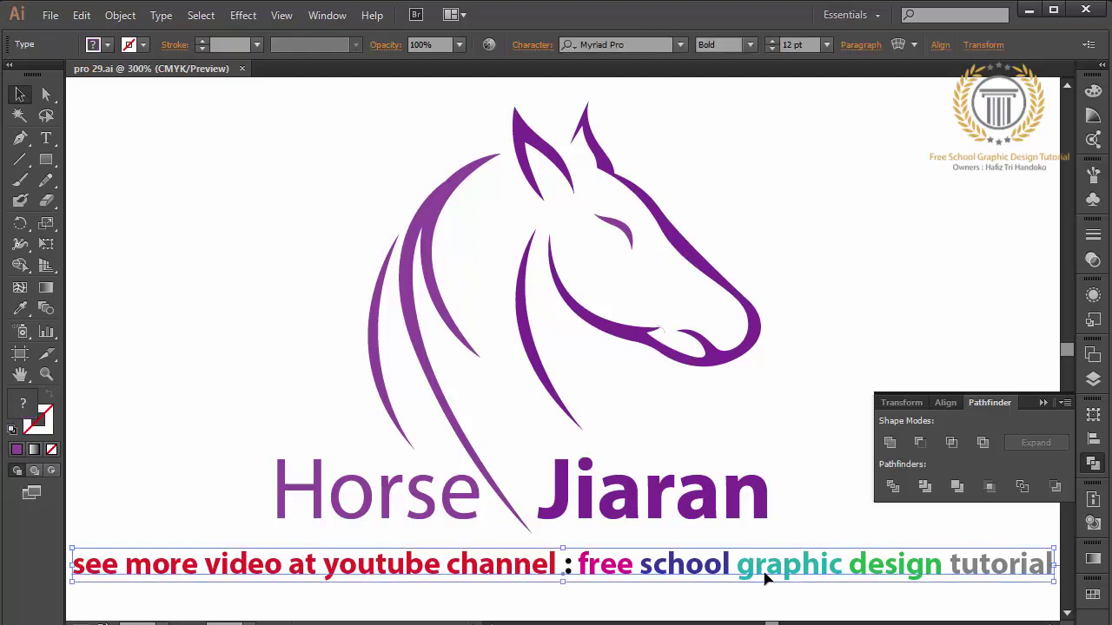
pyautogui.press('Delete')
pyautogui.click(47, 15)
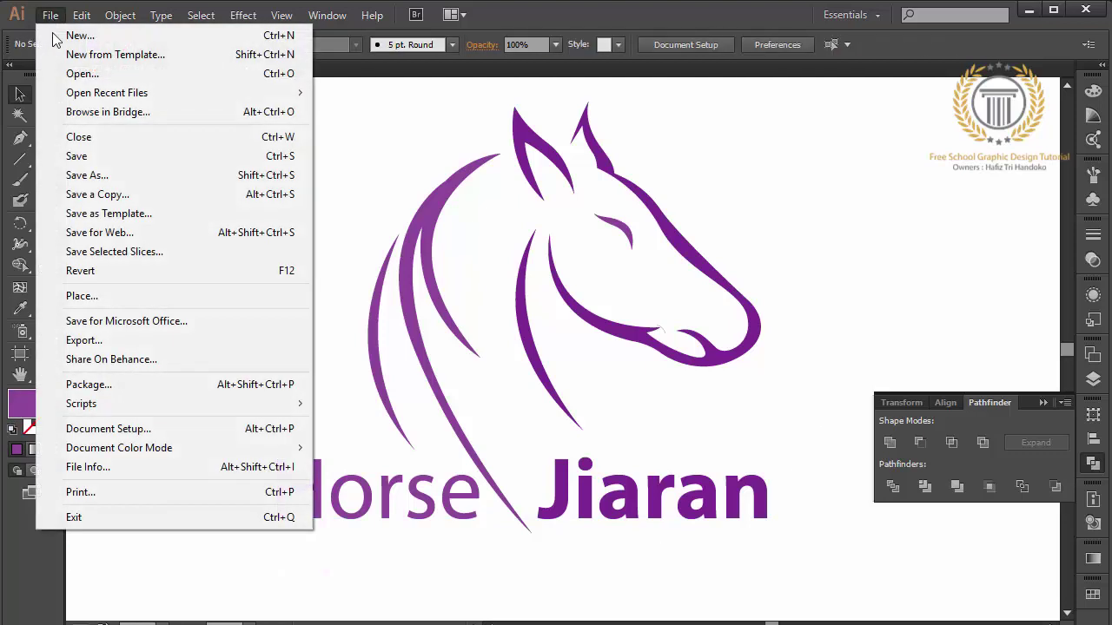
pyautogui.click(395, 212)
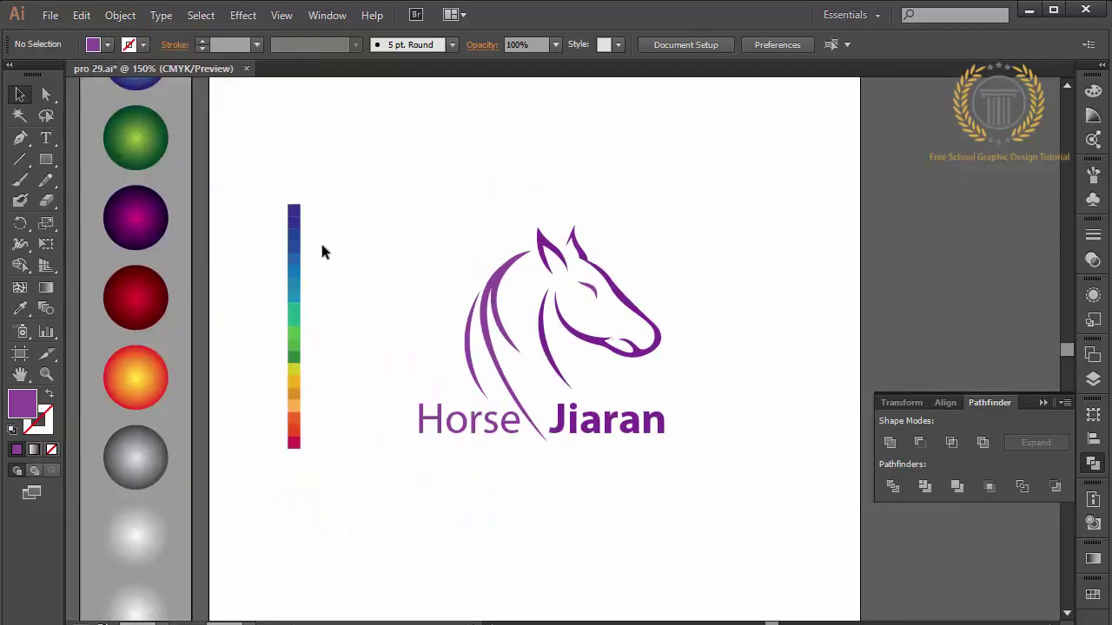
# Delete the colour swatch bar and save pro 29.ai.
pyautogui.hotkey('ctrl', '+')
pyautogui.click(205, 283)
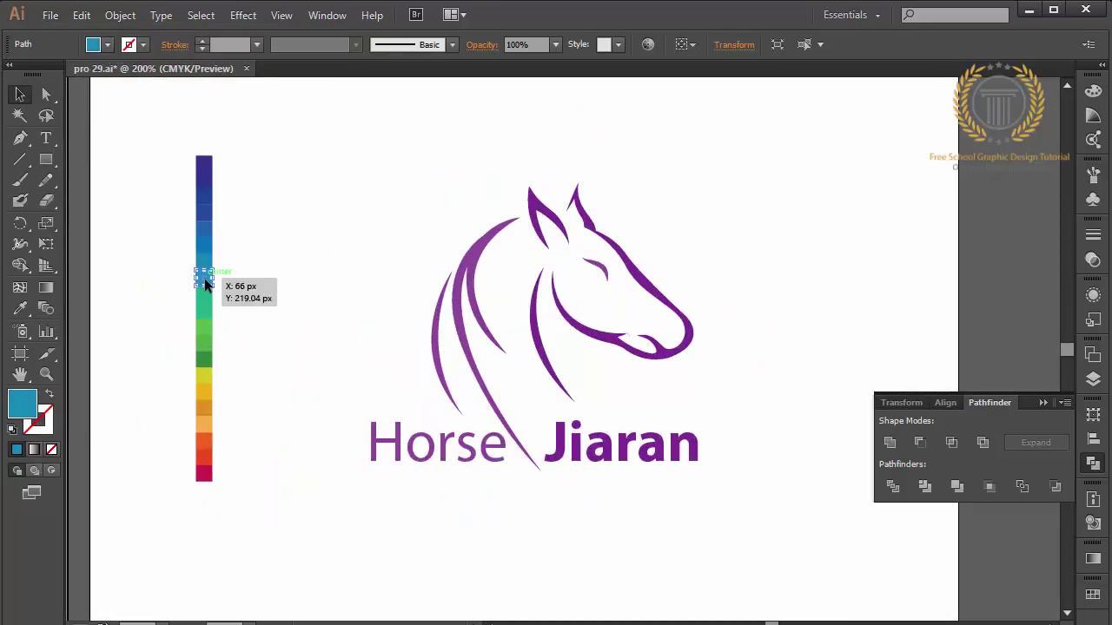
pyautogui.moveTo(250, 141); pyautogui.dragTo(179, 518)
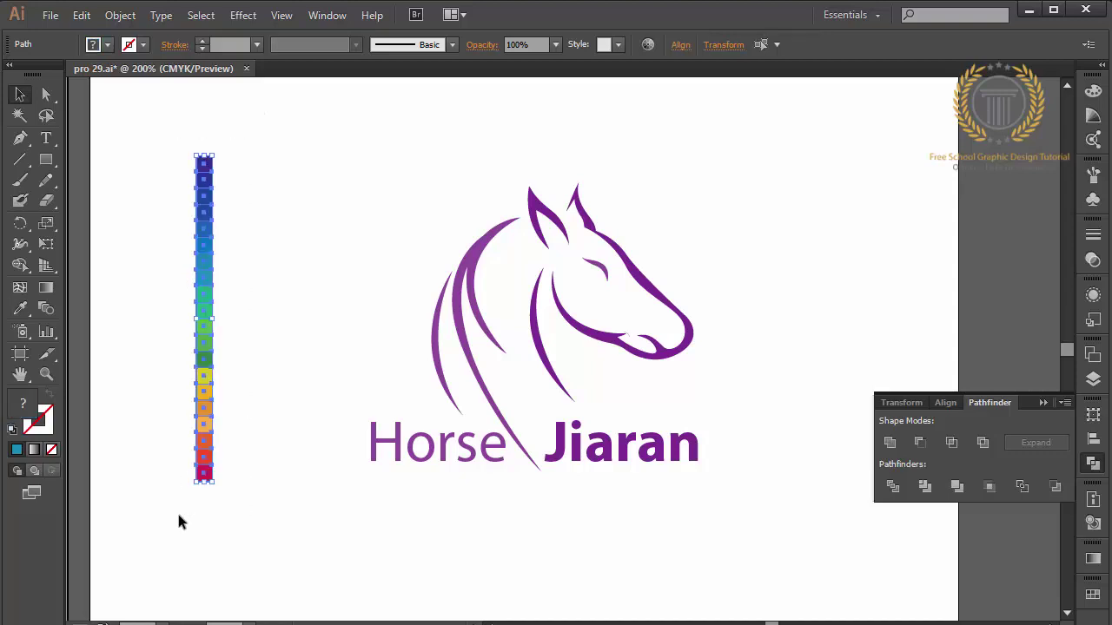
pyautogui.press('Delete')
pyautogui.click(49, 17)
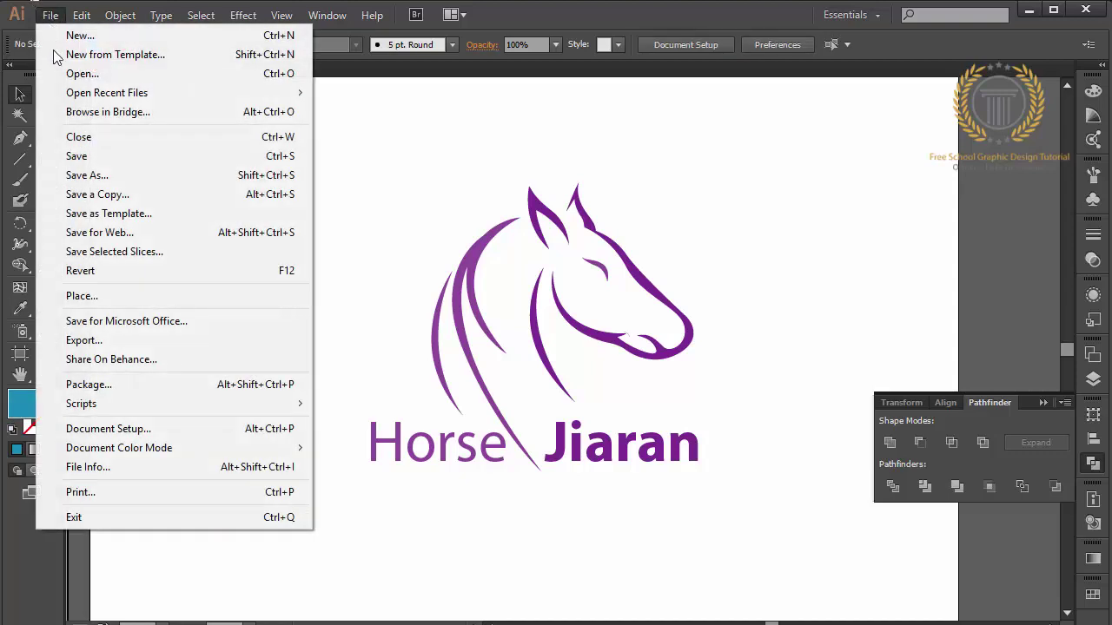
pyautogui.click(69, 155)
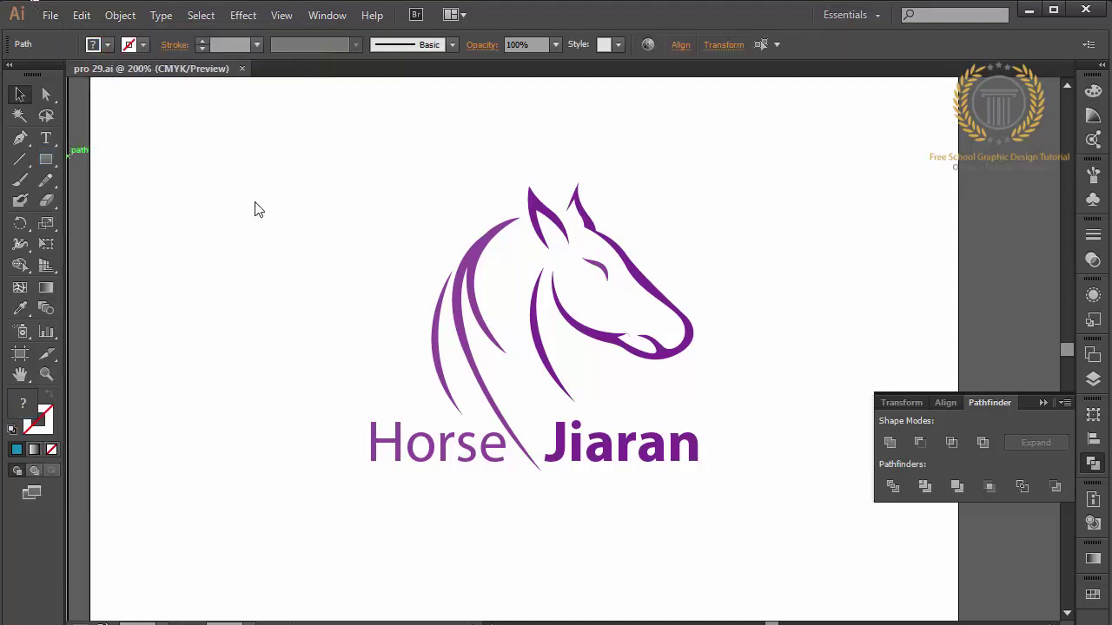
# Restore the caption and swatch bar, zoom to 300% and collapse the Pathfinder panel.
pyautogui.hotkey('ctrl', 'z')
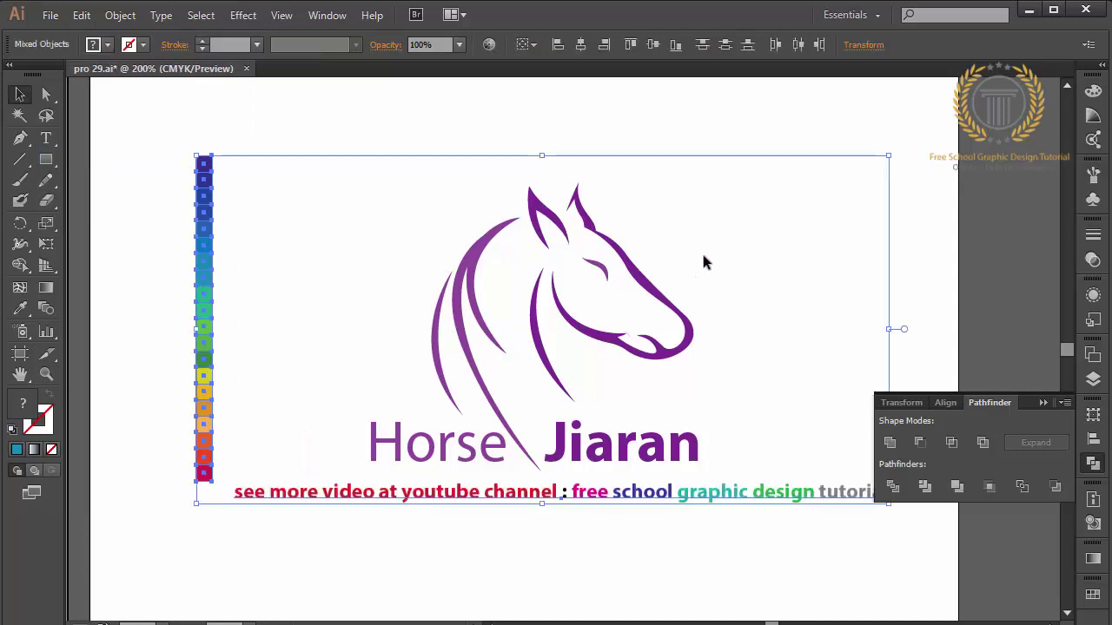
pyautogui.click(702, 257)
pyautogui.hotkey('ctrl', '+')
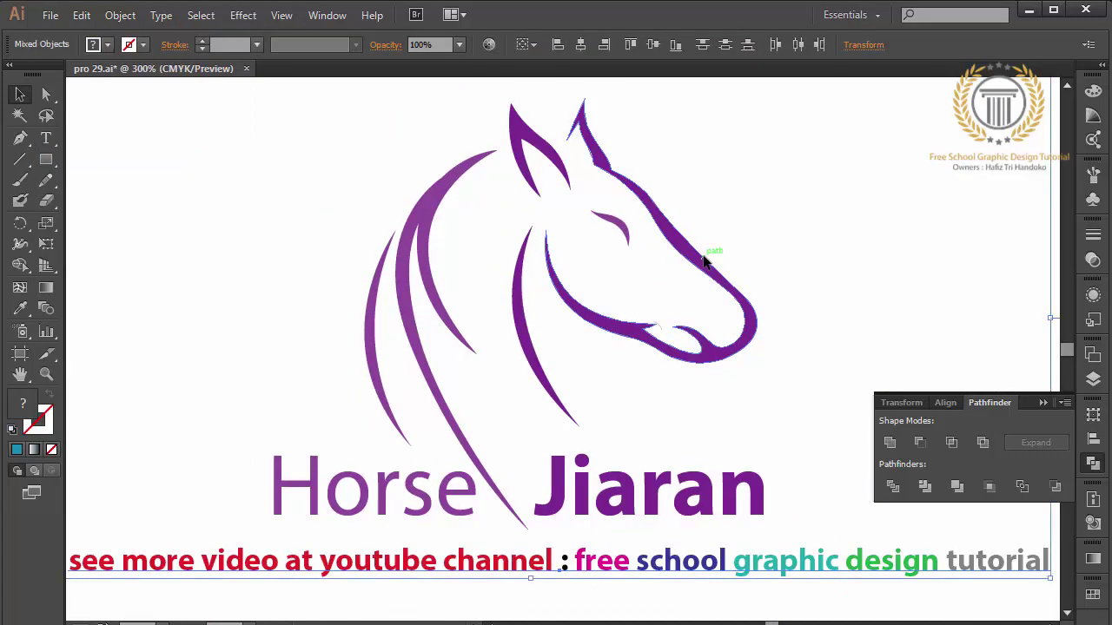
pyautogui.click(799, 323)
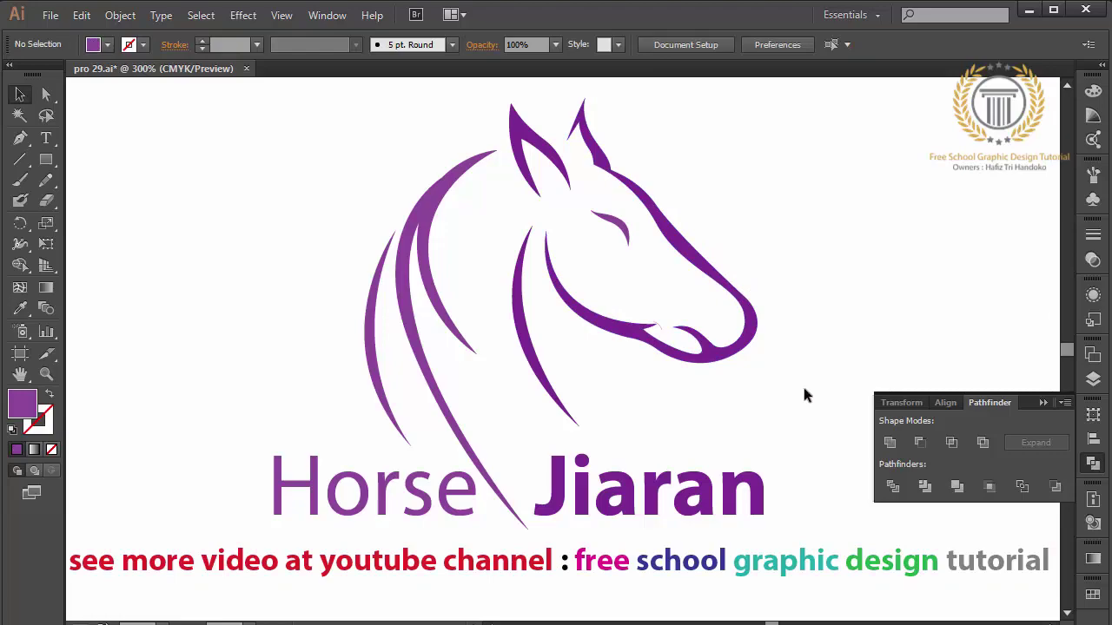
pyautogui.click(1093, 463)
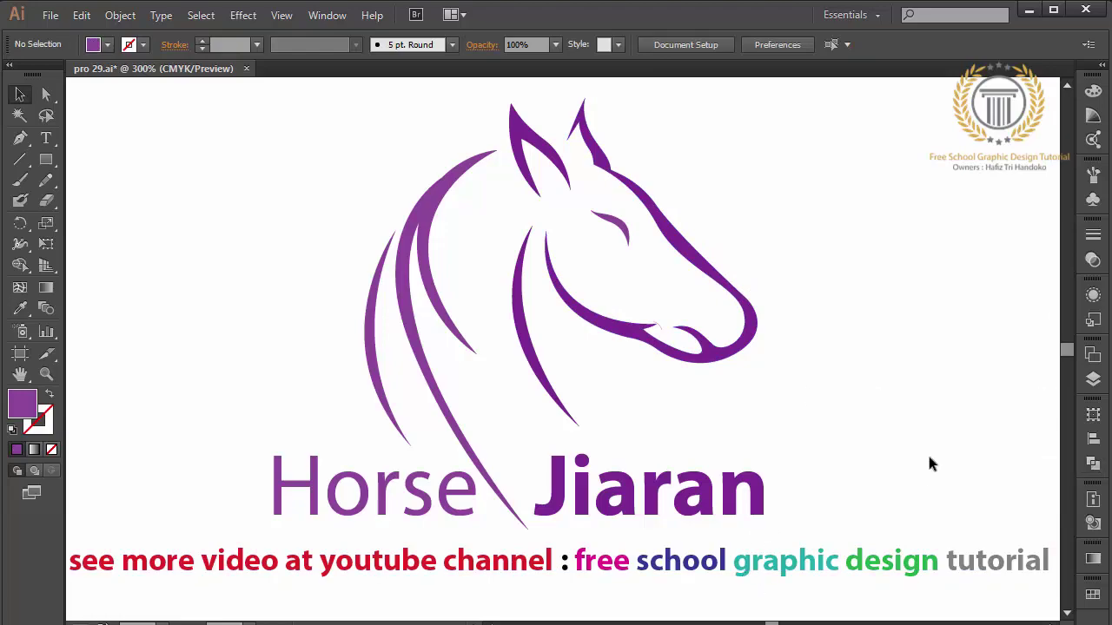